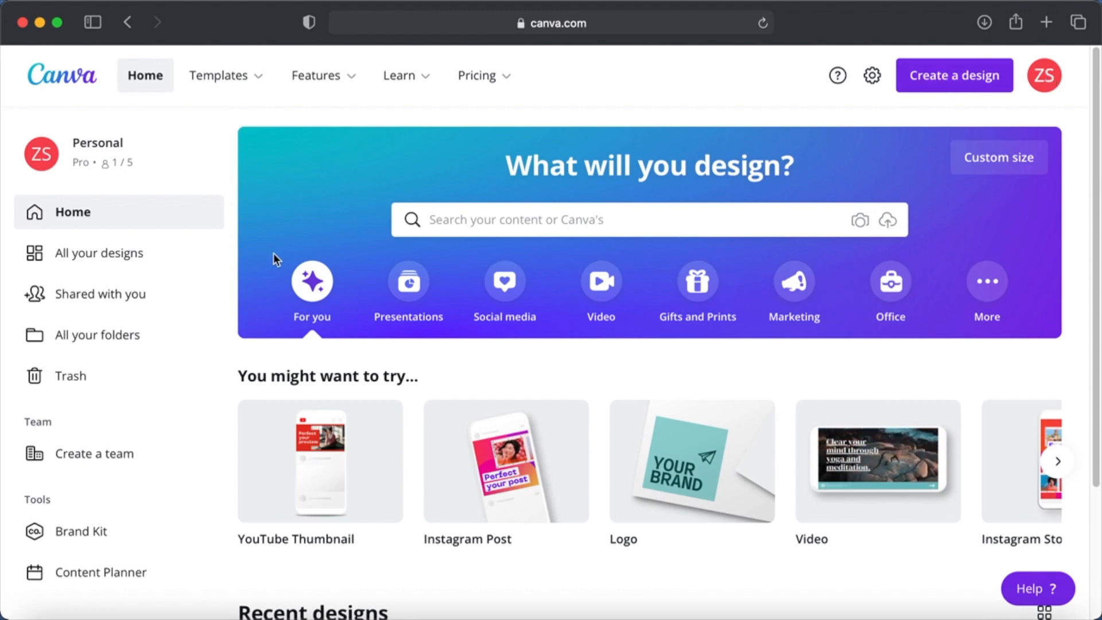
# - Browse the home page's suggested designs and the design types offered in the More category
pyautogui.scroll(-1, 317, 285)
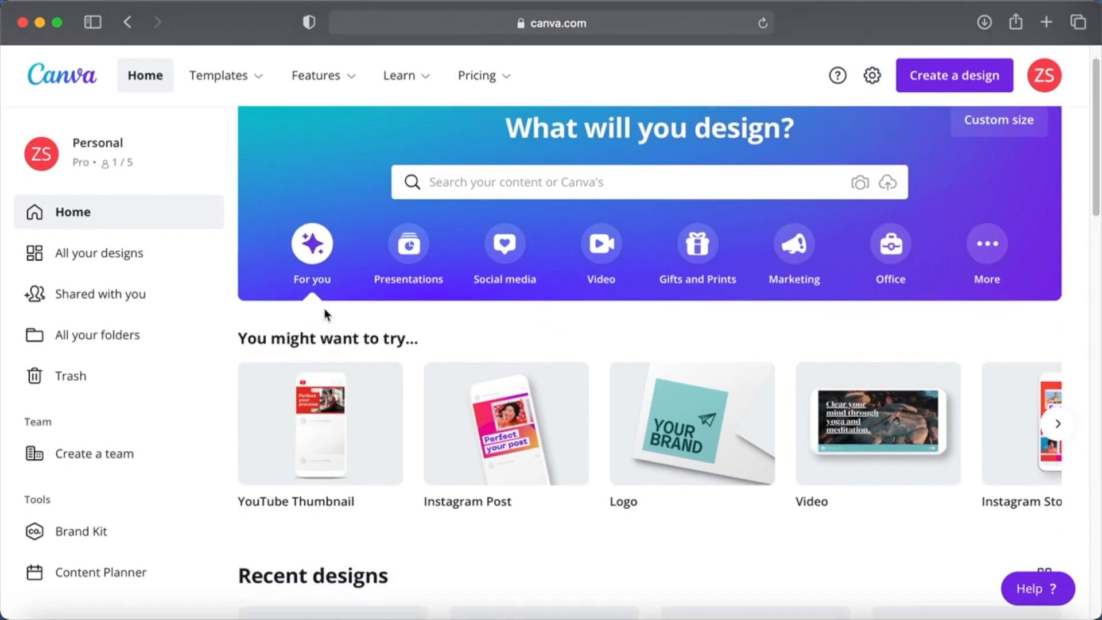
pyautogui.scroll(-4, 325, 309)
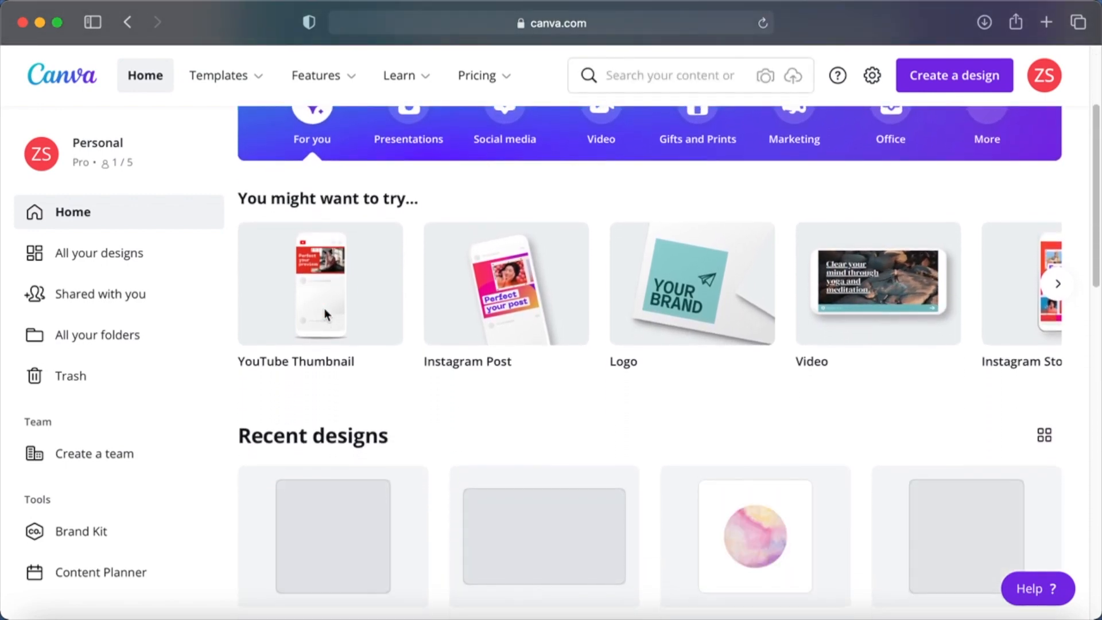
pyautogui.scroll(4, 325, 308)
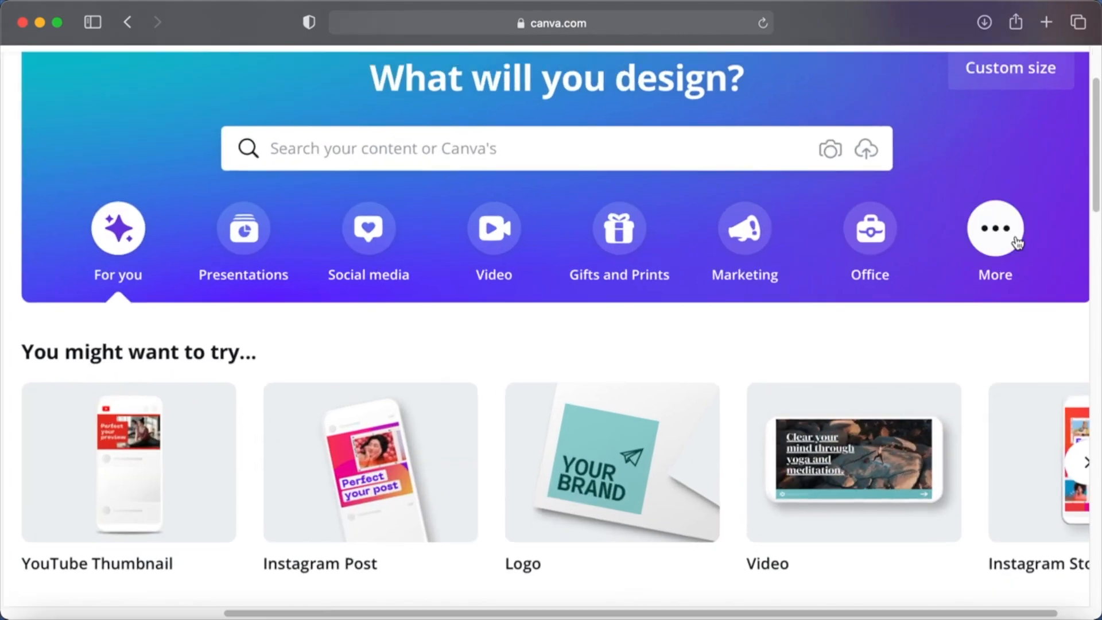
pyautogui.click(1003, 236)
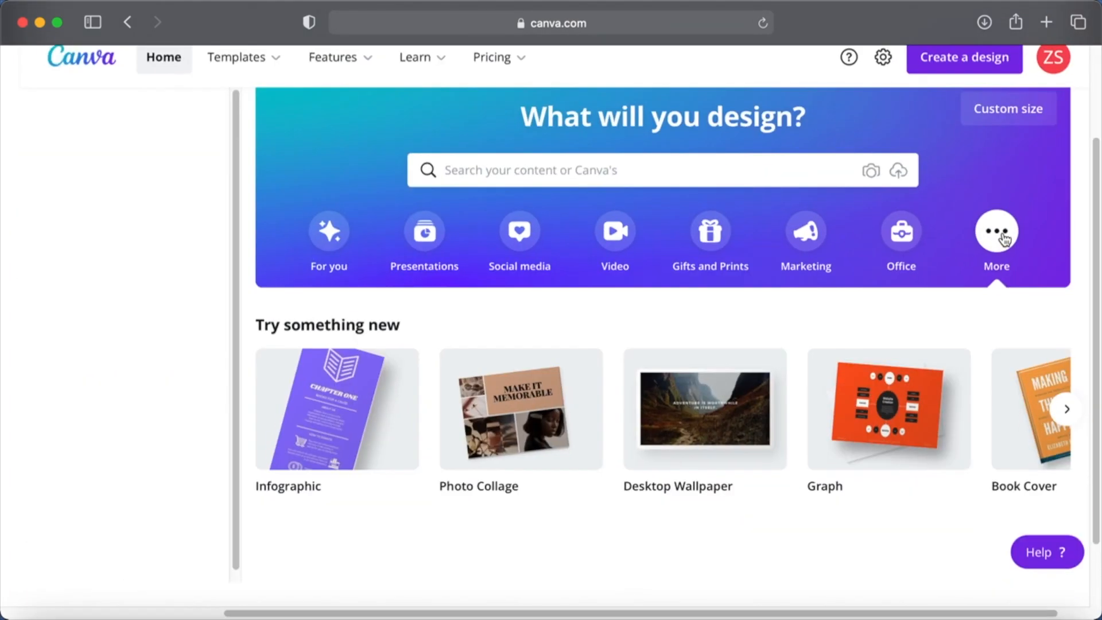
pyautogui.hscroll(5, 804, 467)
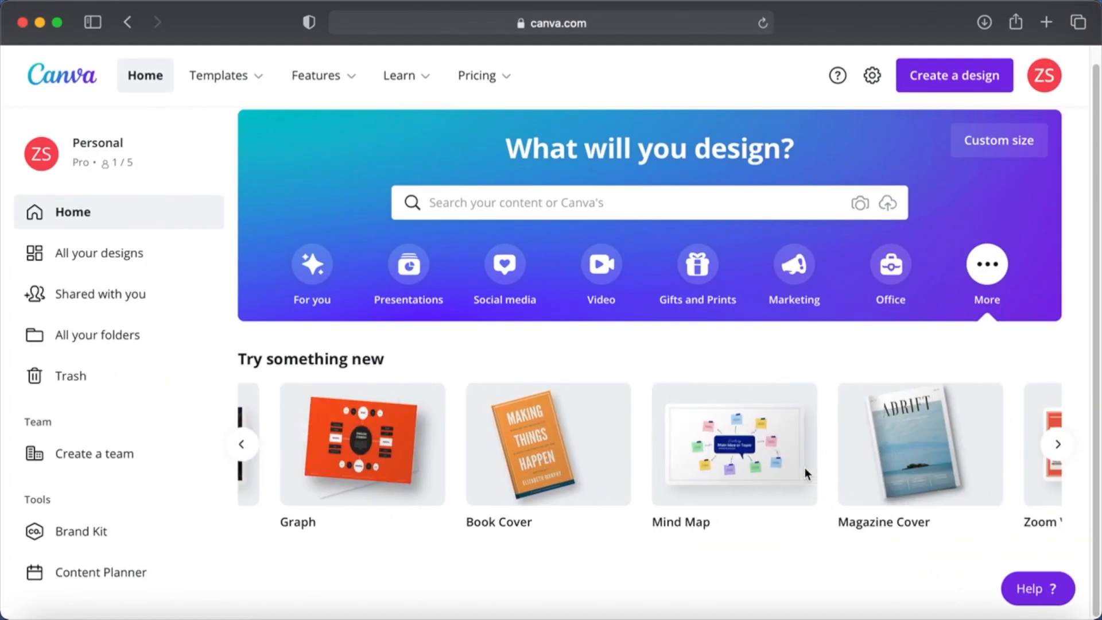
pyautogui.hscroll(5, 804, 468)
pyautogui.hscroll(10, 948, 552)
pyautogui.hscroll(10, 1037, 550)
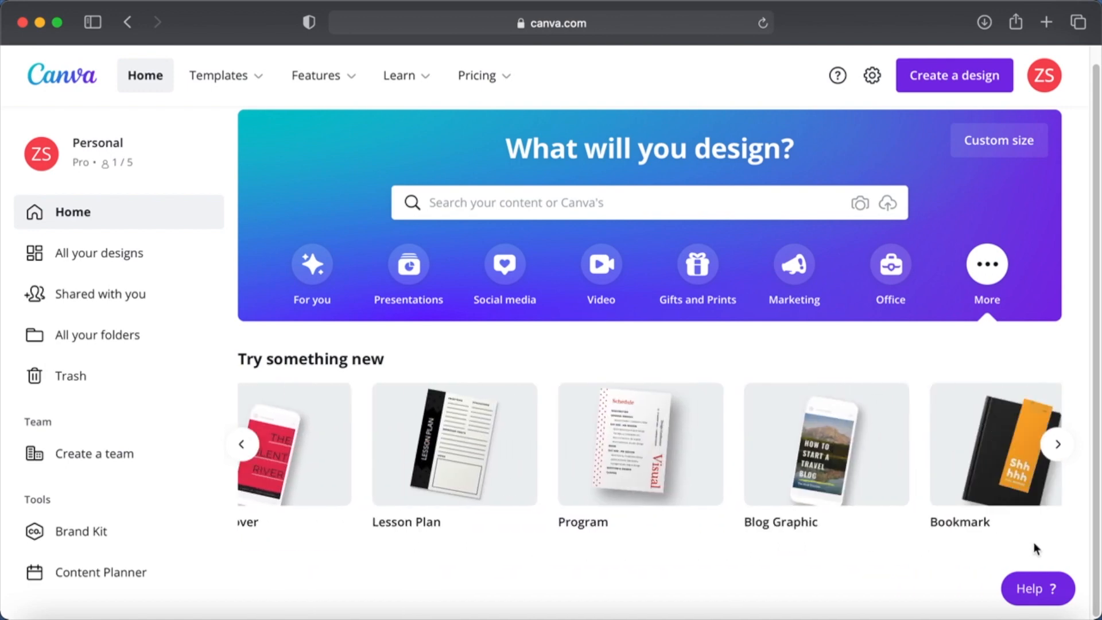
pyautogui.hscroll(5, 1034, 542)
pyautogui.hscroll(-15, 480, 494)
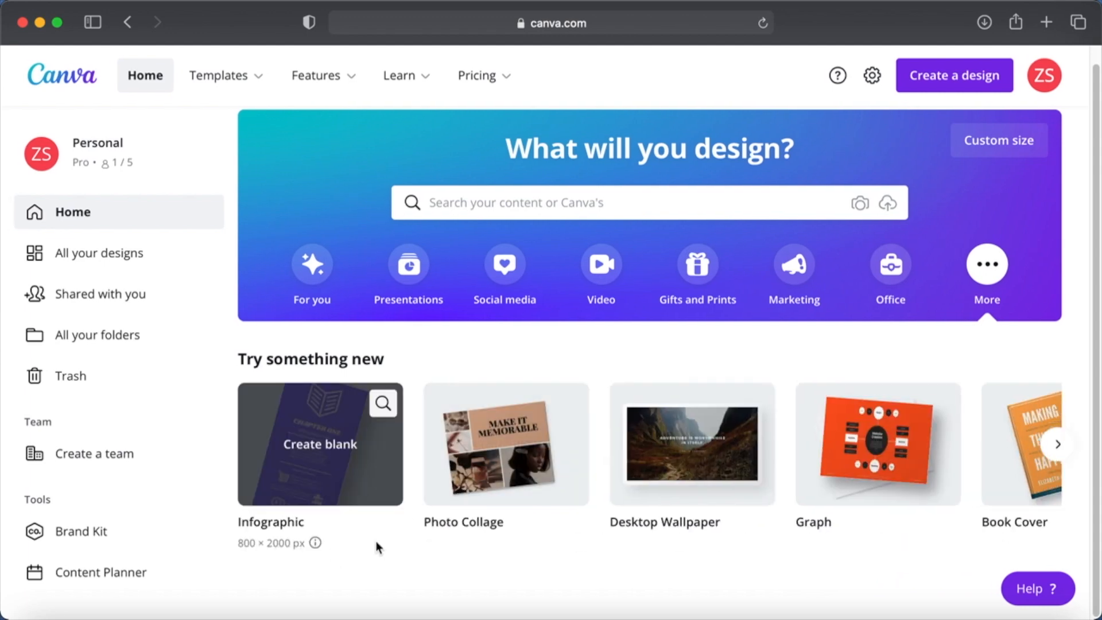
pyautogui.moveTo(260, 81)
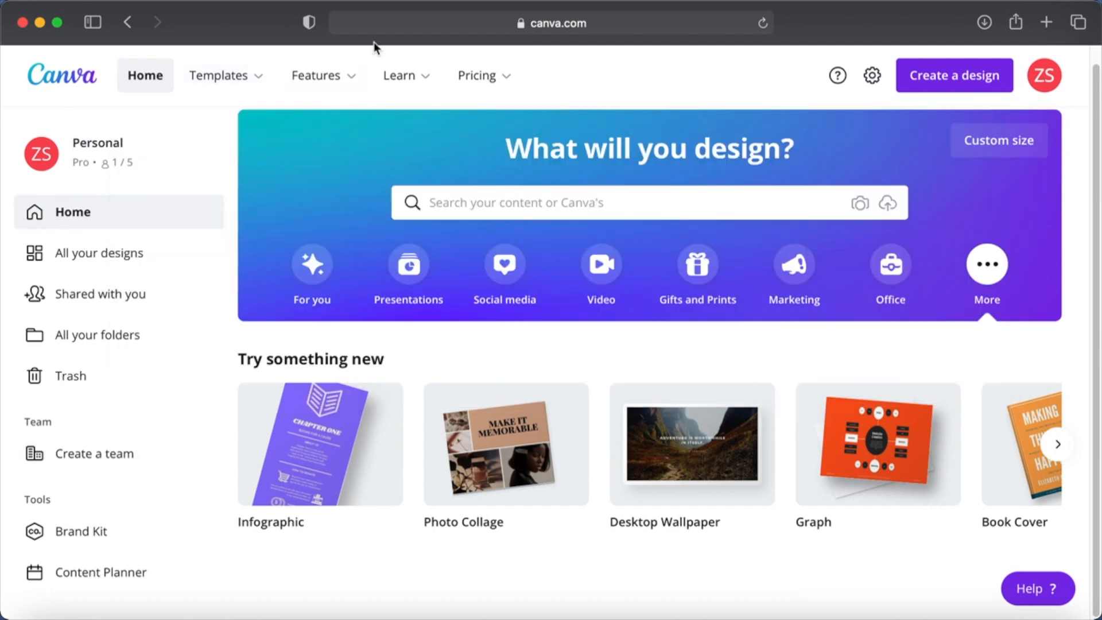
pyautogui.moveTo(321, 75)
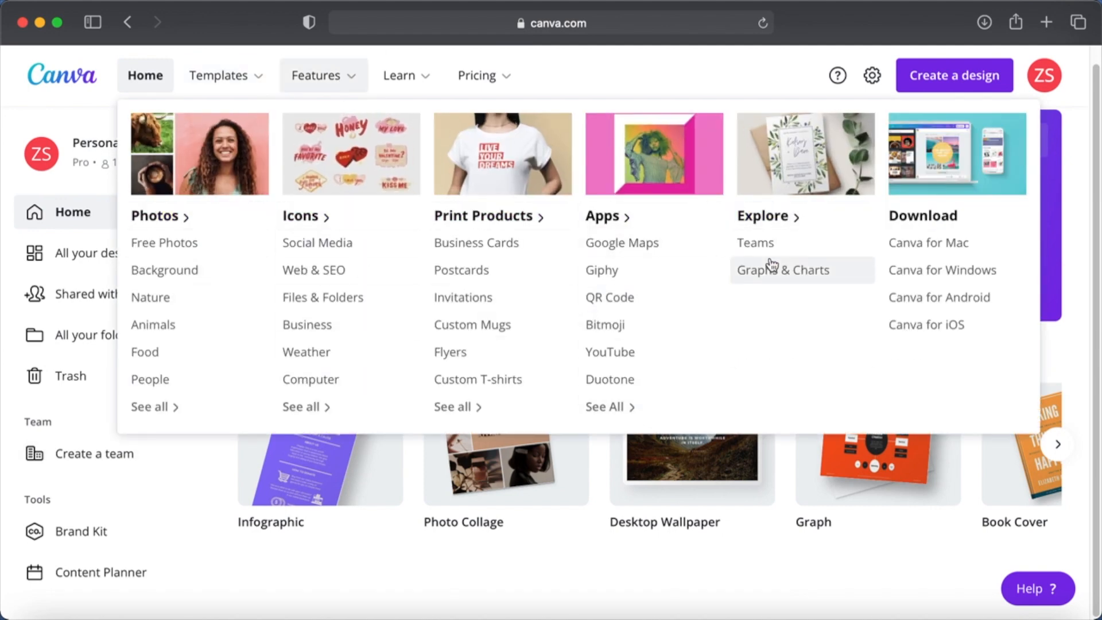
pyautogui.click(151, 406)
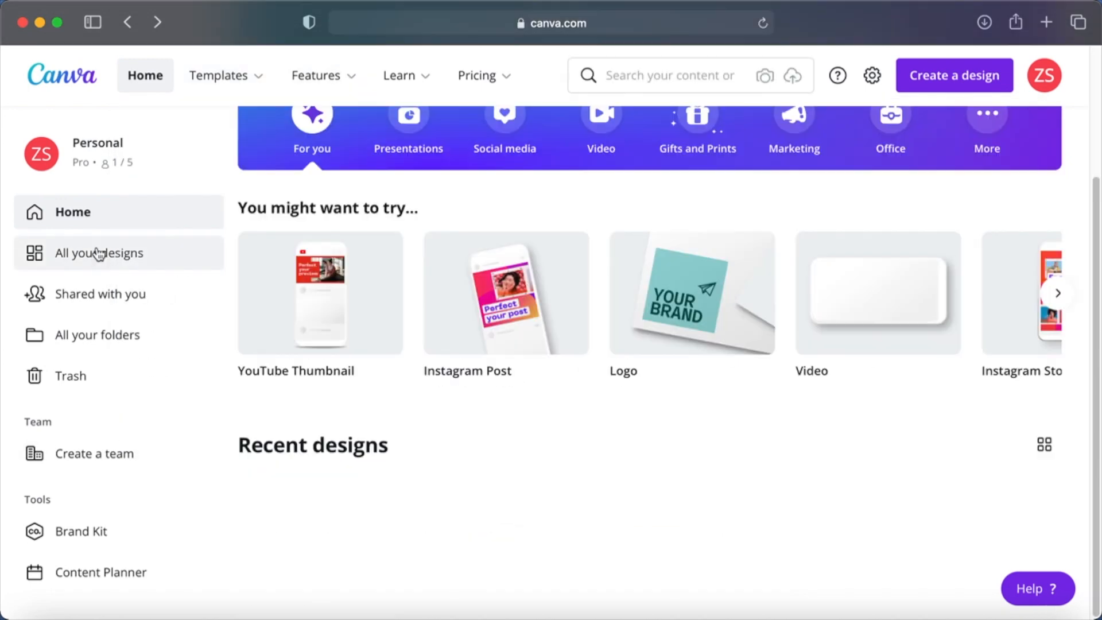
# - Create a new Instagram Post design and apply the two-photo Merry Christmas template from the Love Instagram Post category
pyautogui.click(928, 79)
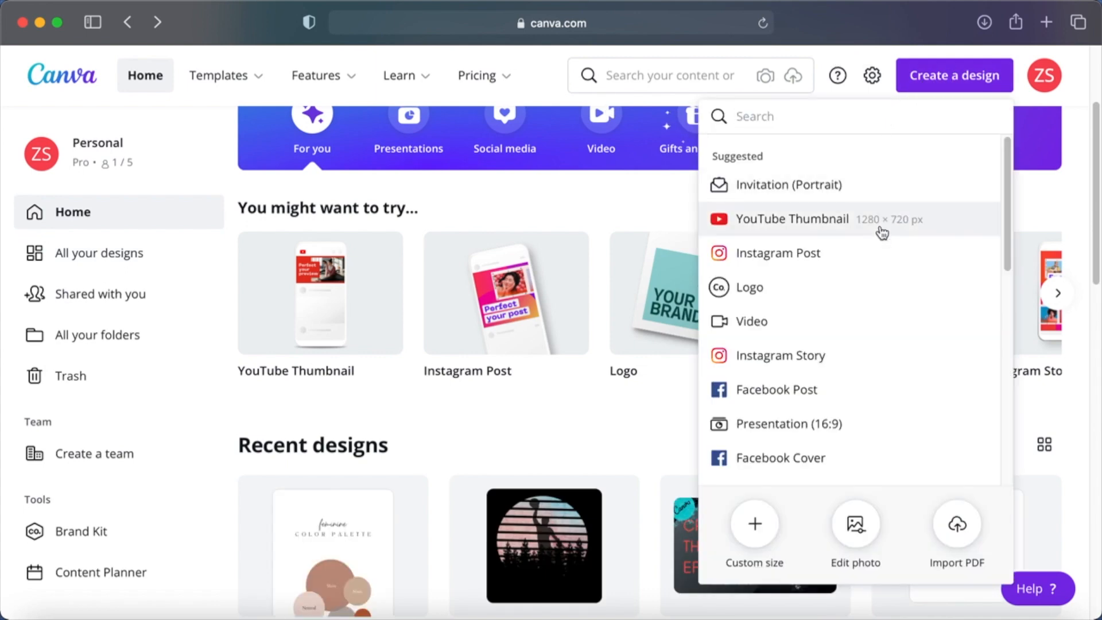
pyautogui.click(780, 256)
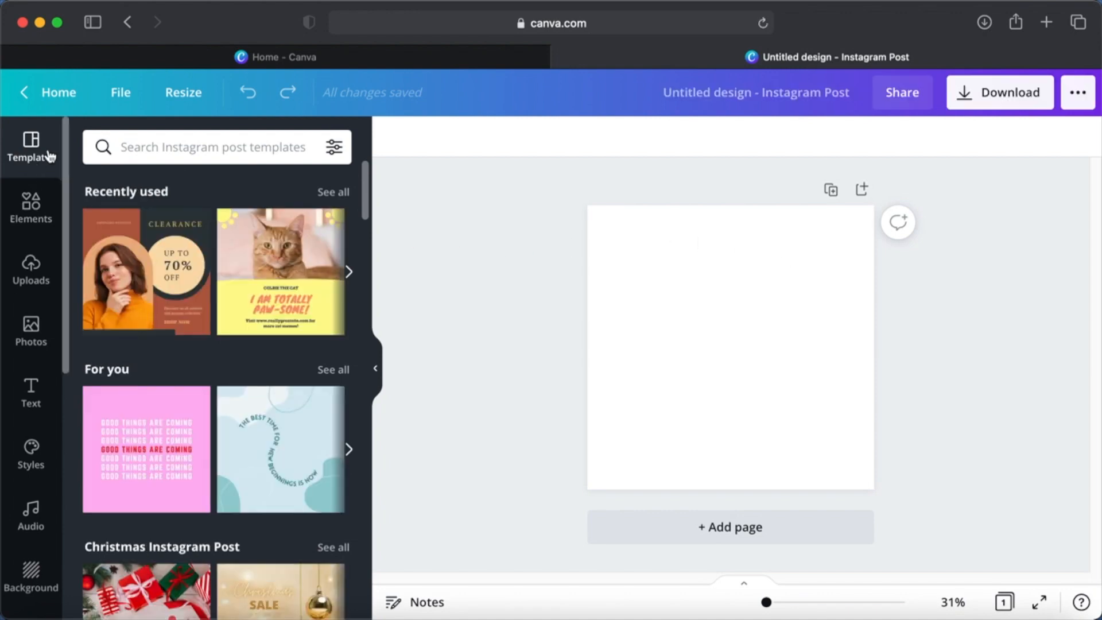
pyautogui.scroll(-5, 242, 362)
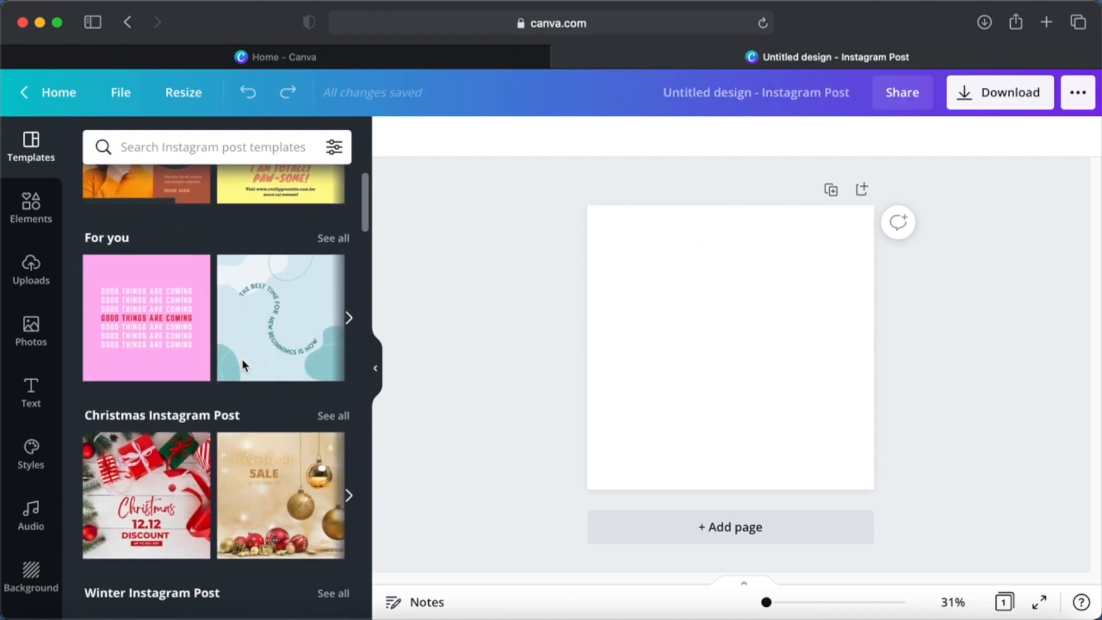
pyautogui.scroll(-6, 242, 360)
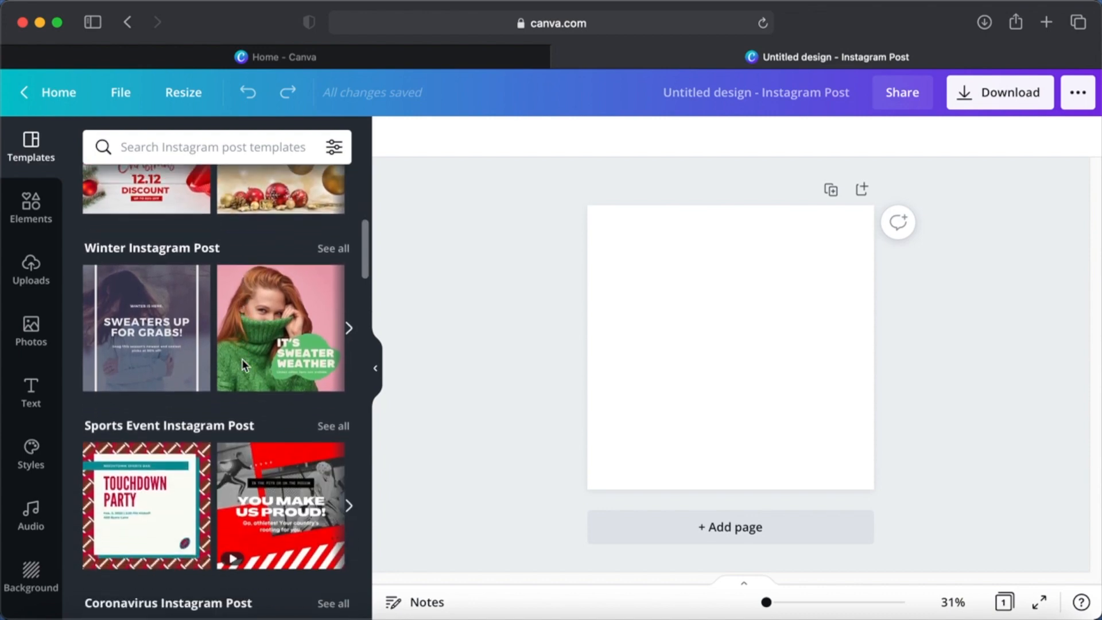
pyautogui.scroll(-6, 242, 364)
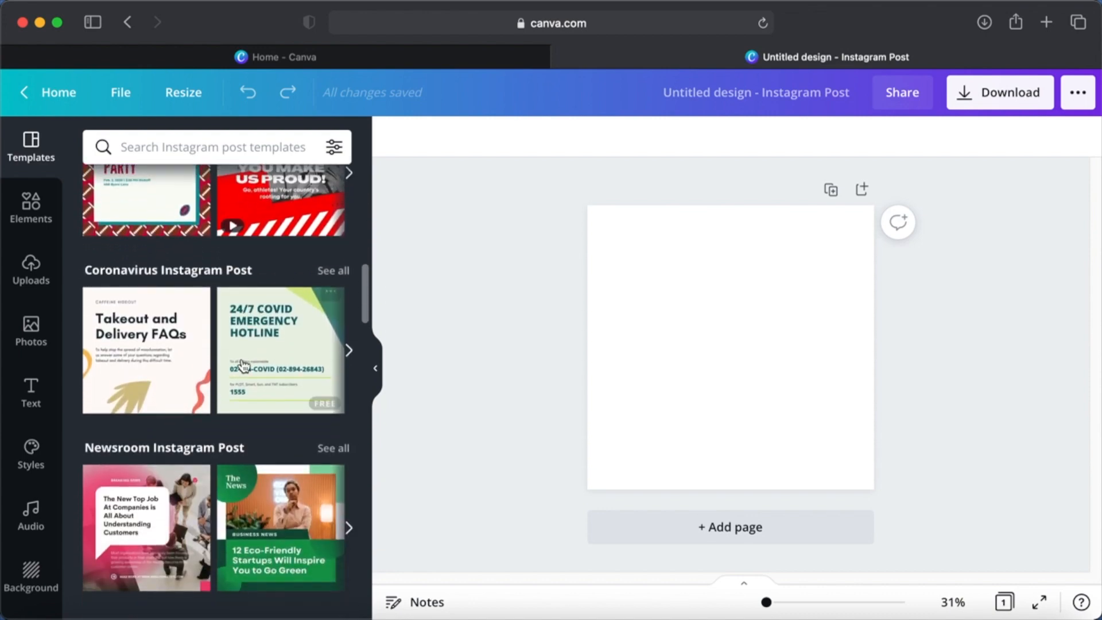
pyautogui.scroll(-4, 244, 365)
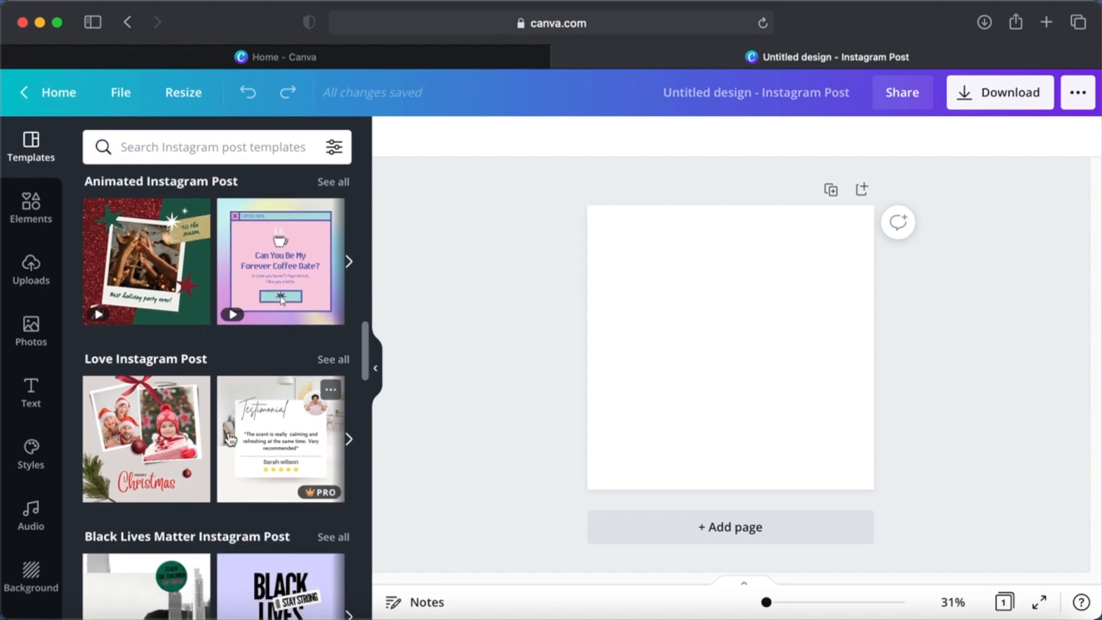
pyautogui.scroll(-3, 230, 436)
pyautogui.scroll(2, 230, 437)
pyautogui.click(174, 402)
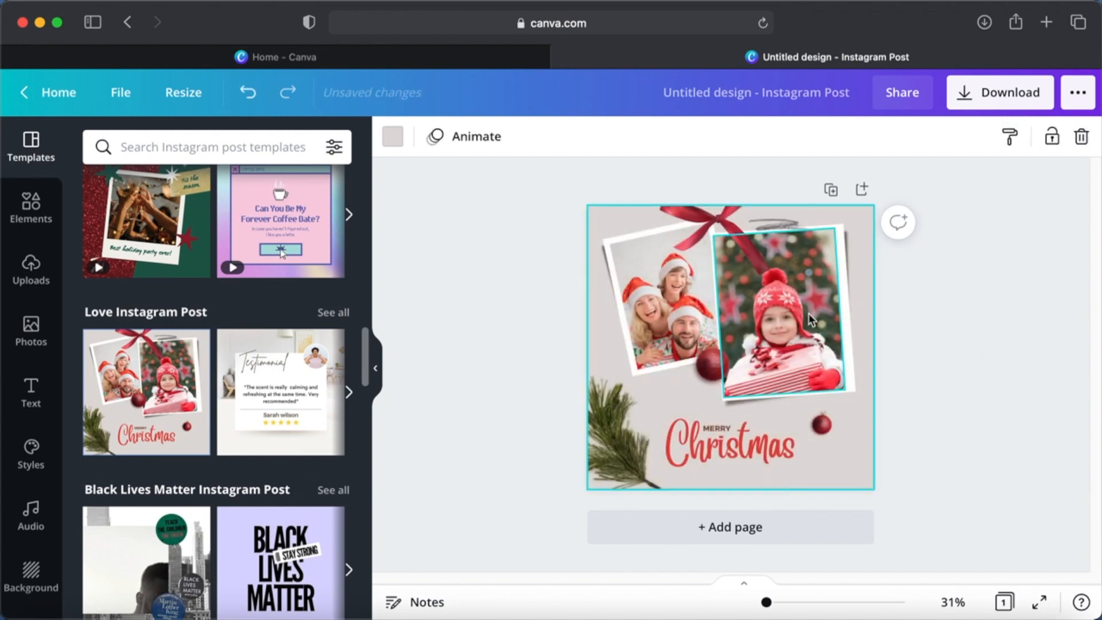
# - Delete the child photo and the family photo from the template's two frames, leaving the frames empty
pyautogui.click(786, 329)
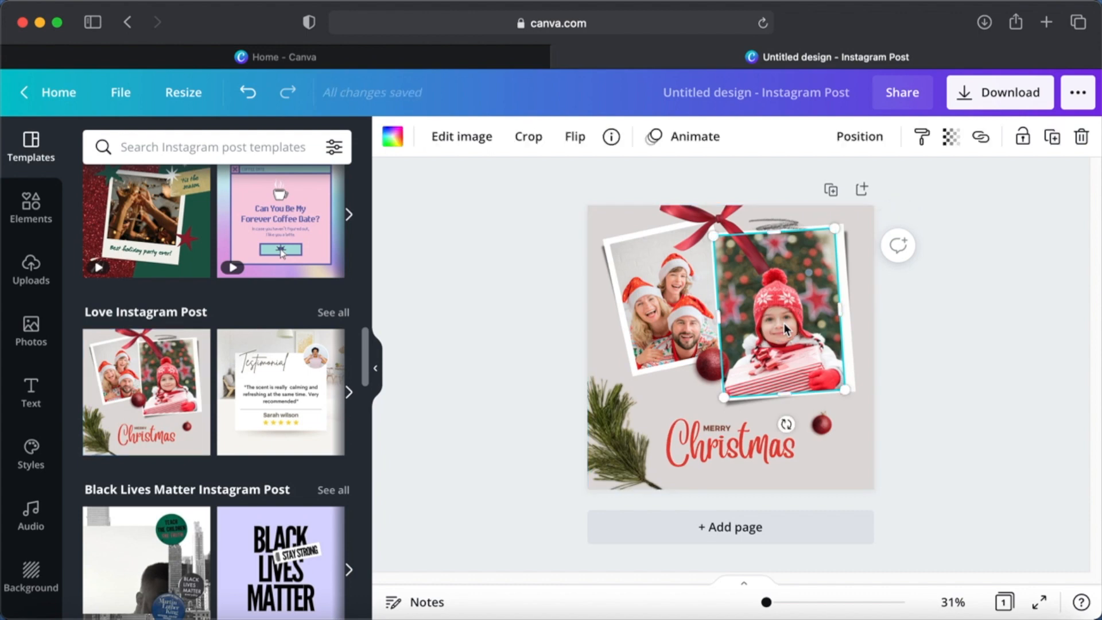
pyautogui.press('Delete')
pyautogui.click(698, 305)
pyautogui.press('Delete')
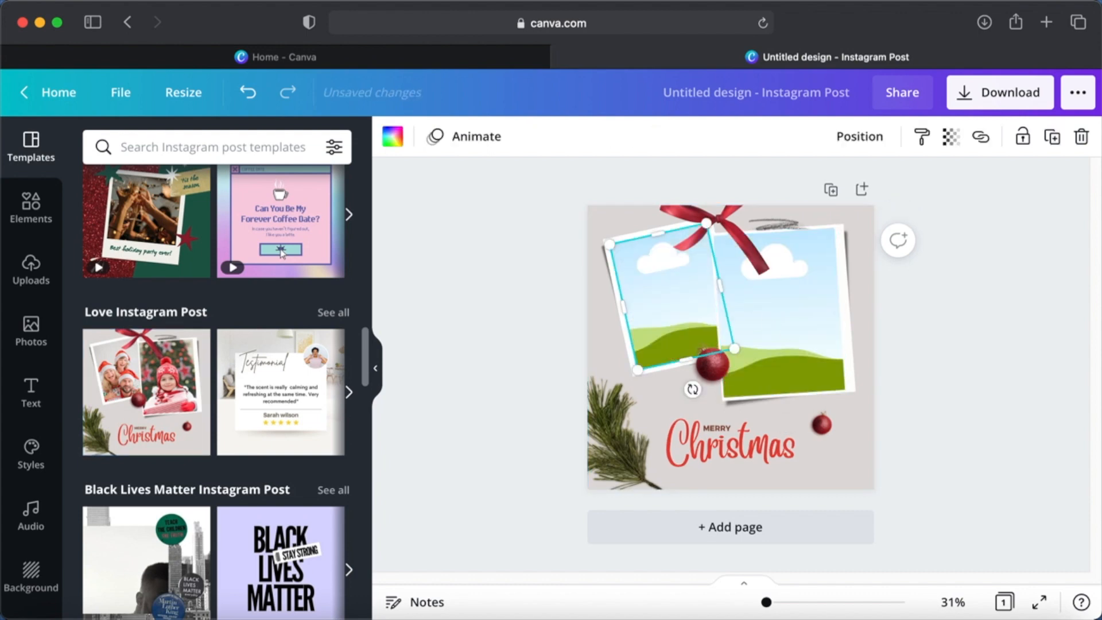
# - Search the Pexels image library for "christmas" and browse the pictures
pyautogui.click(31, 217)
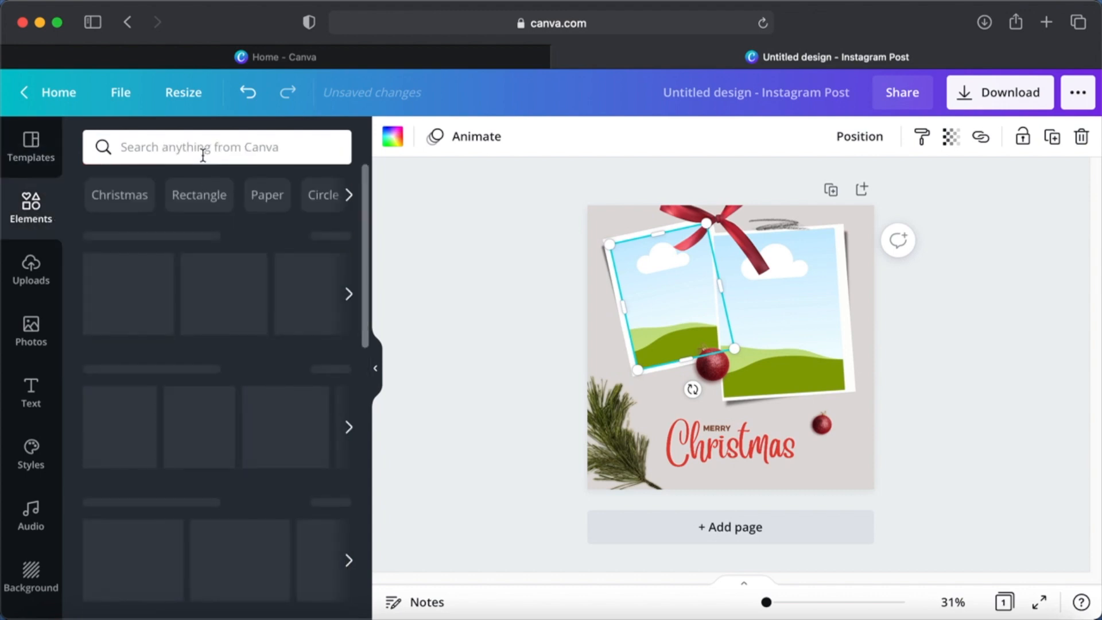
pyautogui.scroll(-5, 31, 402)
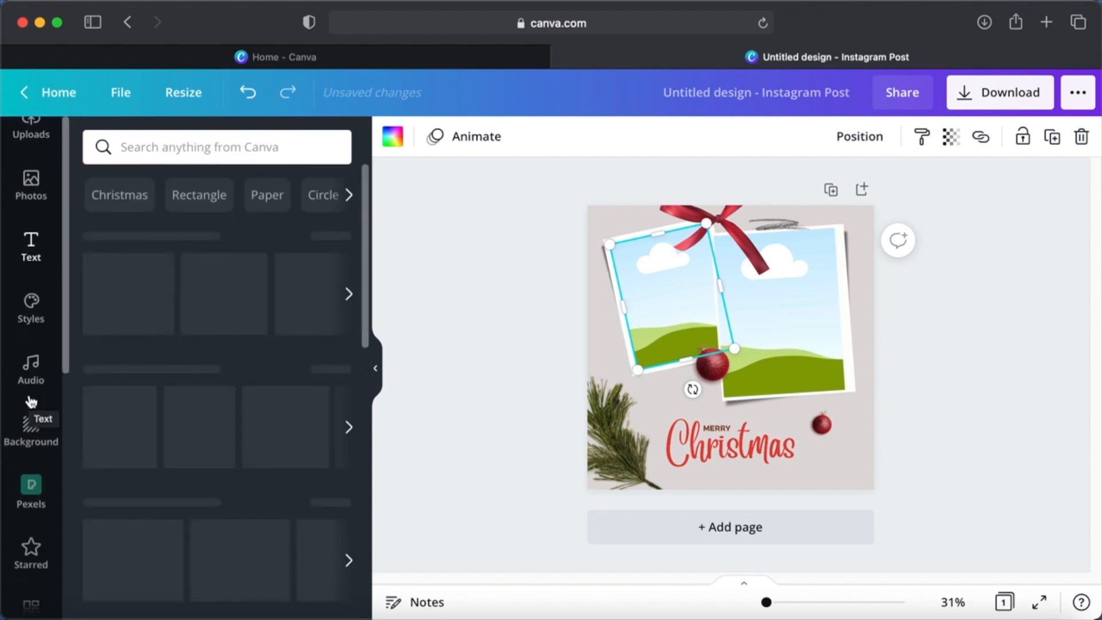
pyautogui.click(33, 351)
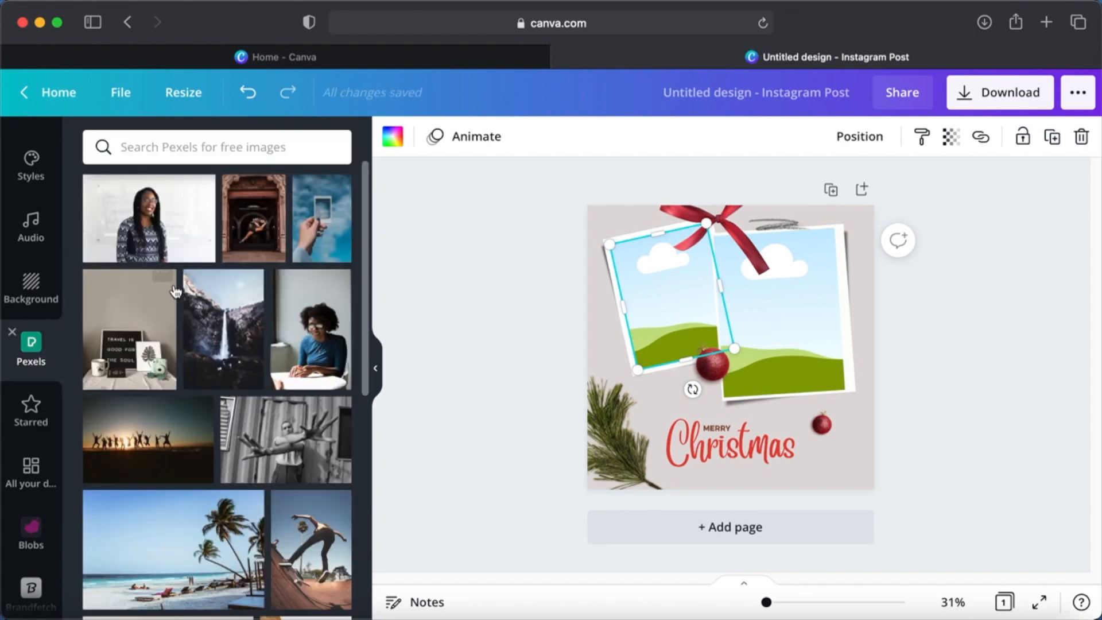
pyautogui.click(244, 145)
pyautogui.write('ch')
pyautogui.press('Return')
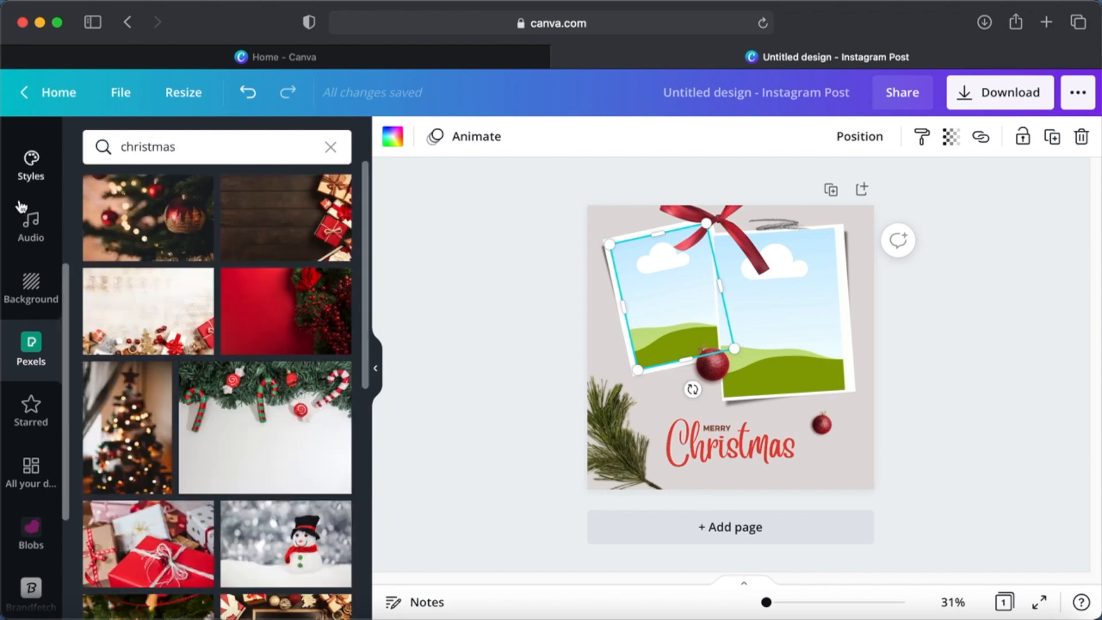
pyautogui.scroll(-5, 287, 487)
pyautogui.scroll(5, 287, 486)
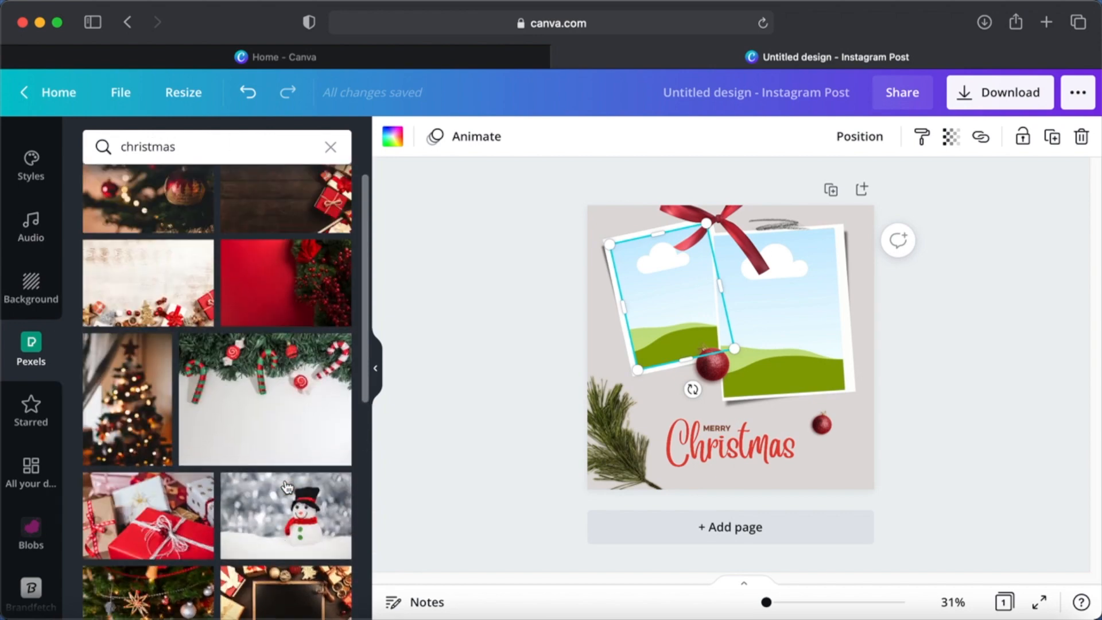
# - Search Pexels for "reindeer" and add the picture of the plush reindeer with the striped scarf to the page
pyautogui.doubleClick(238, 148)
pyautogui.write('re')
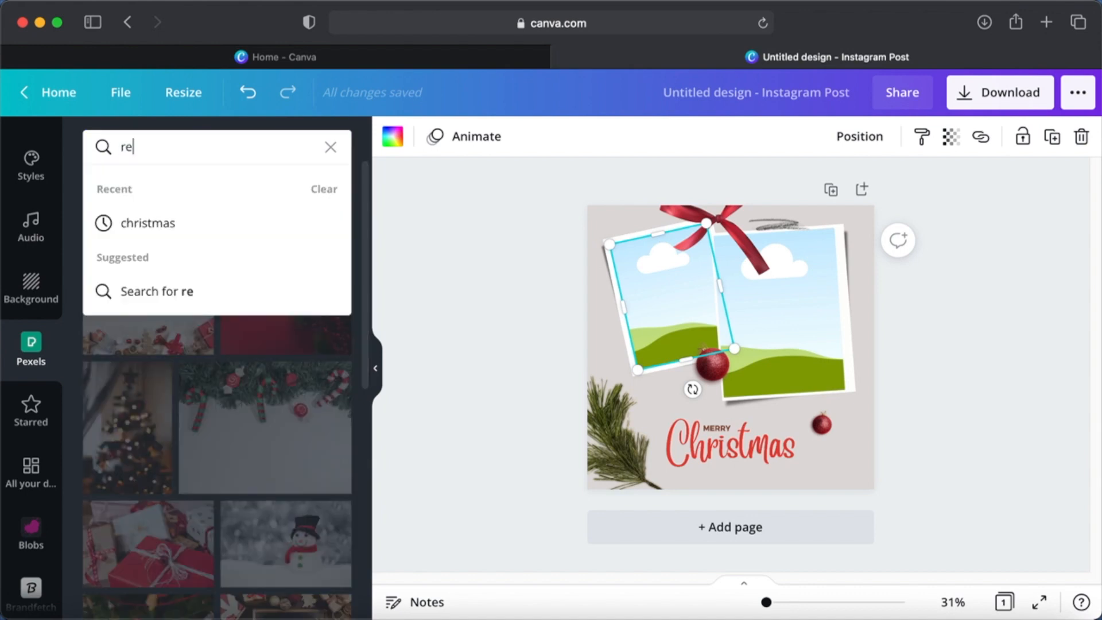
pyautogui.write('indeer')
pyautogui.press('Return')
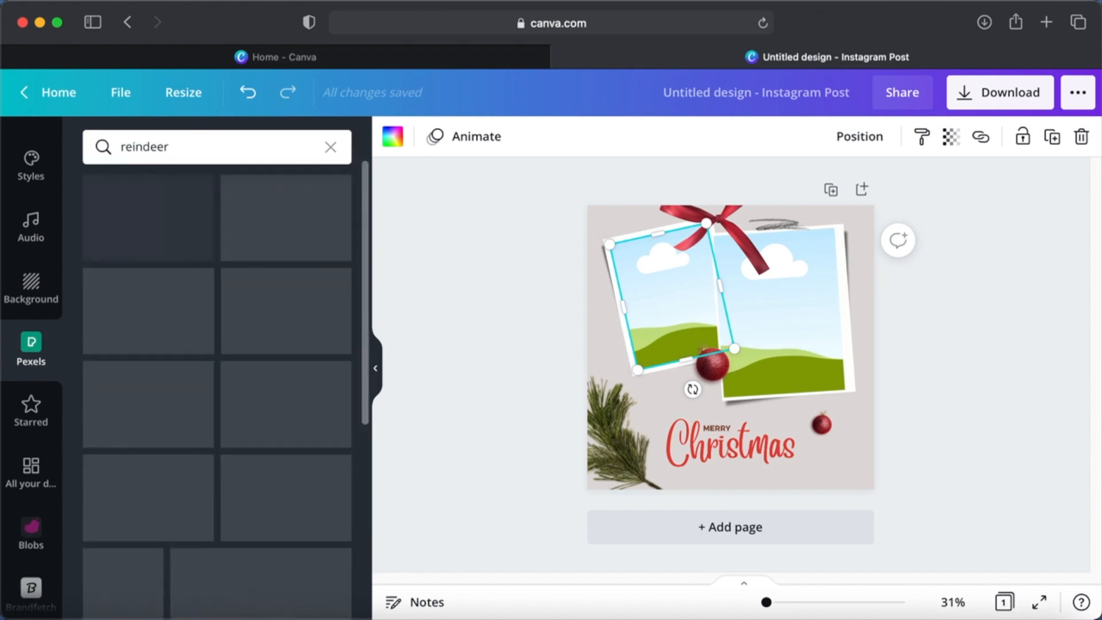
pyautogui.scroll(-5, 237, 428)
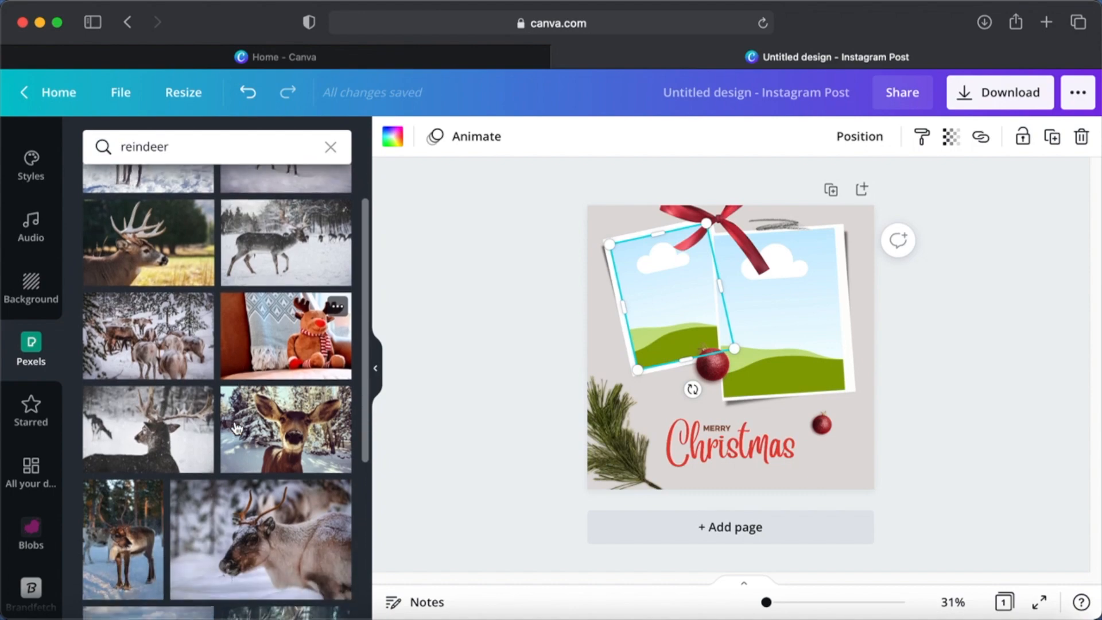
pyautogui.scroll(-10, 237, 428)
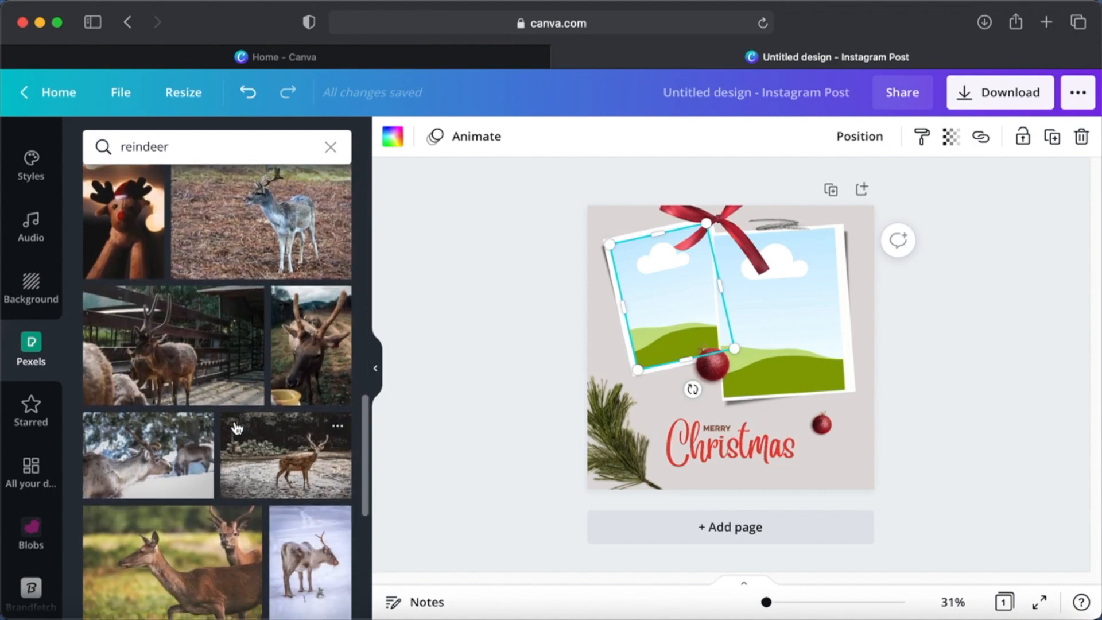
pyautogui.scroll(15, 237, 429)
pyautogui.click(291, 421)
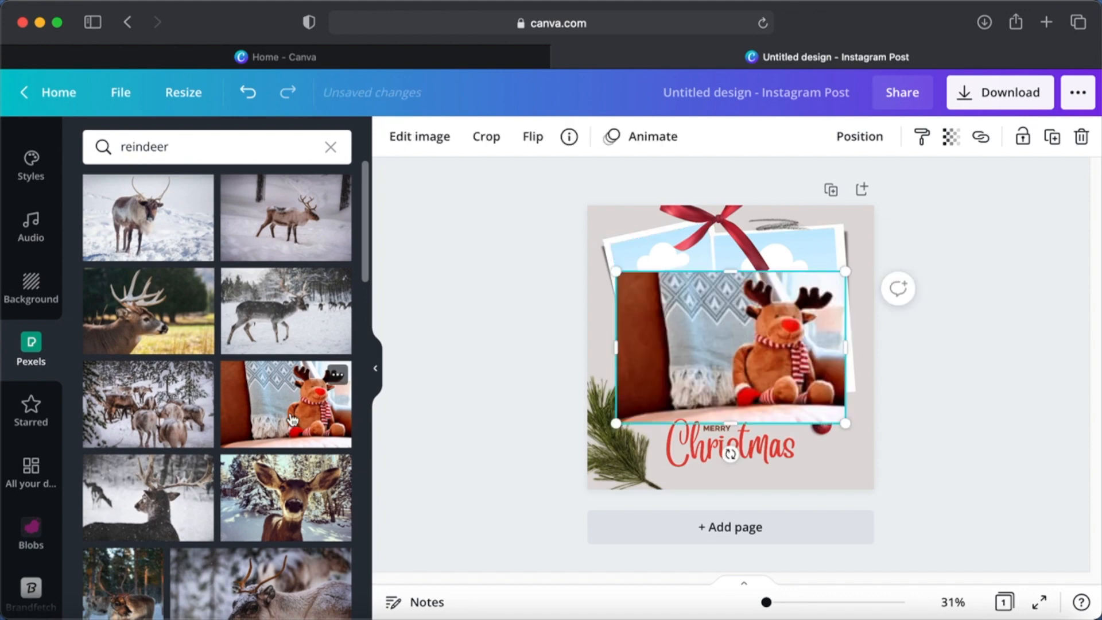
# - Place the plush reindeer picture in the larger, right-hand photo frame and check how it is cropped there
pyautogui.moveTo(734, 360); pyautogui.dragTo(711, 314)
pyautogui.doubleClick(774, 312)
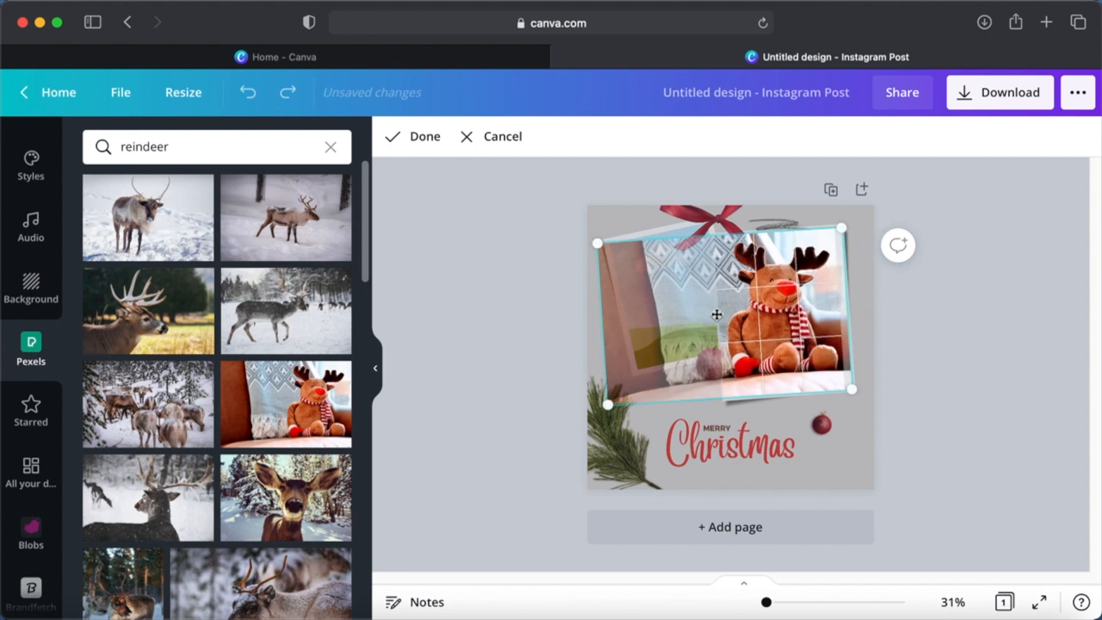
pyautogui.click(940, 370)
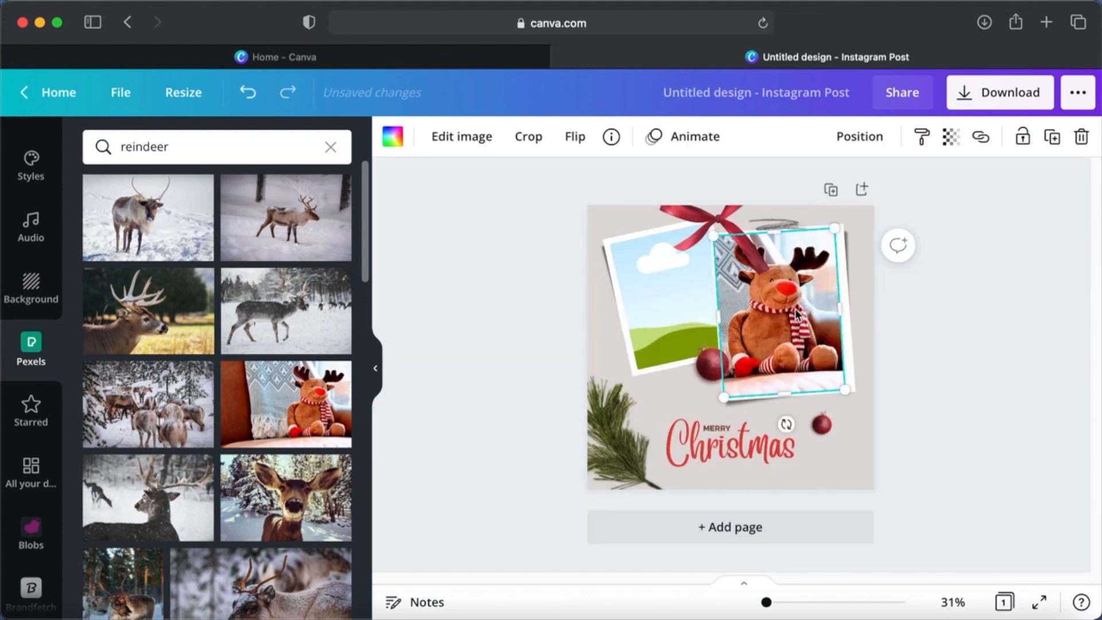
# - Search the Pexels library for "snowman" and add the picture of the snowman with the red knitted hat to the page
pyautogui.click(661, 304)
pyautogui.scroll(-10, 222, 451)
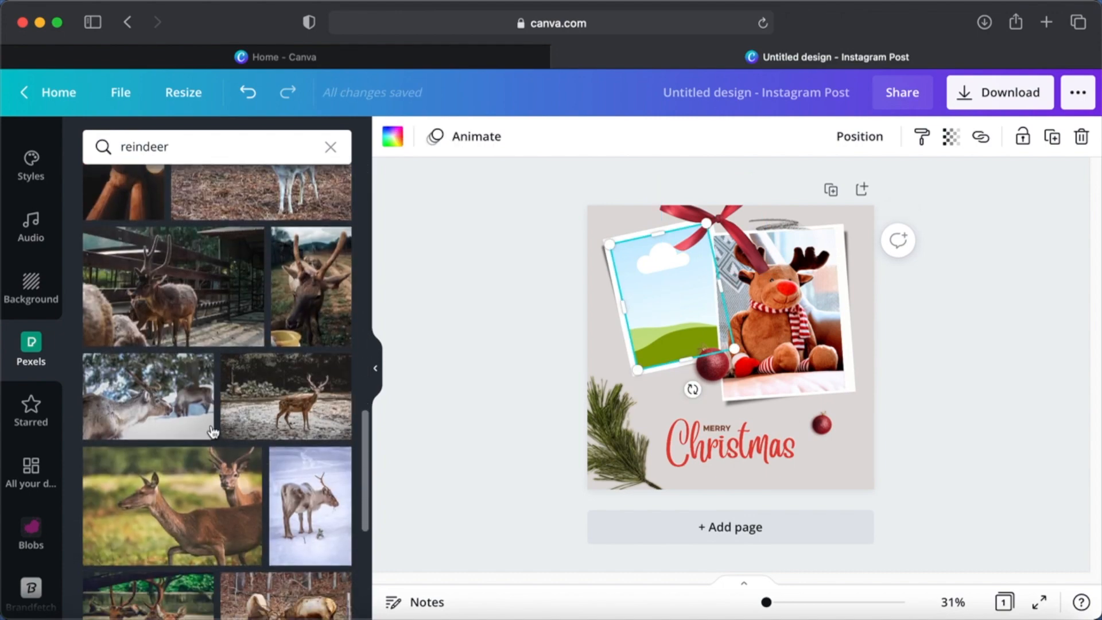
pyautogui.click(211, 147)
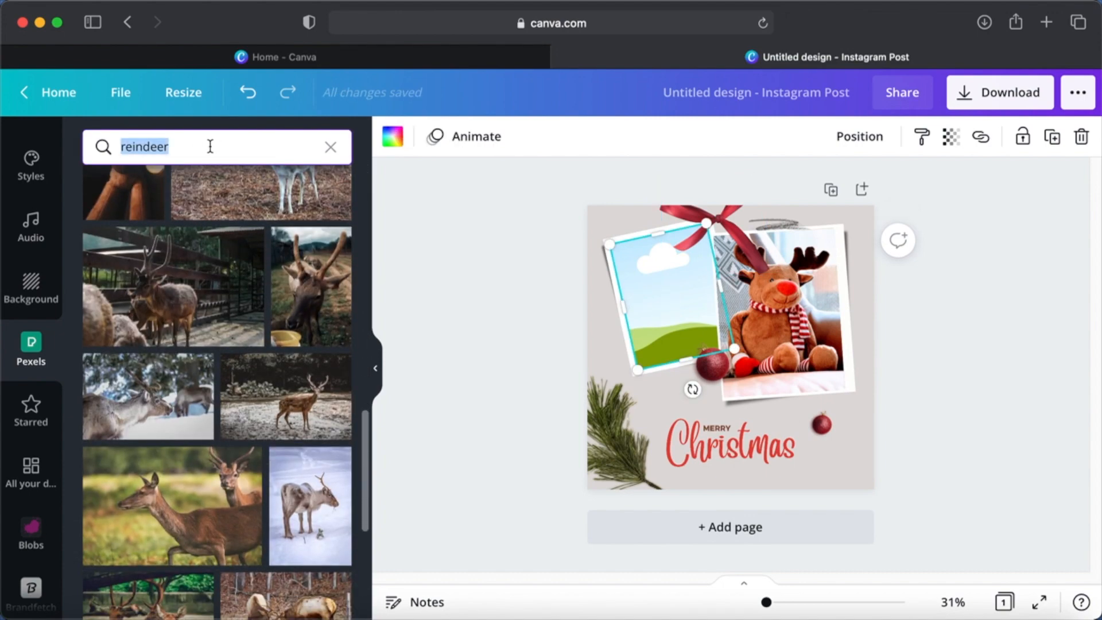
pyautogui.write('snowman')
pyautogui.press('Return')
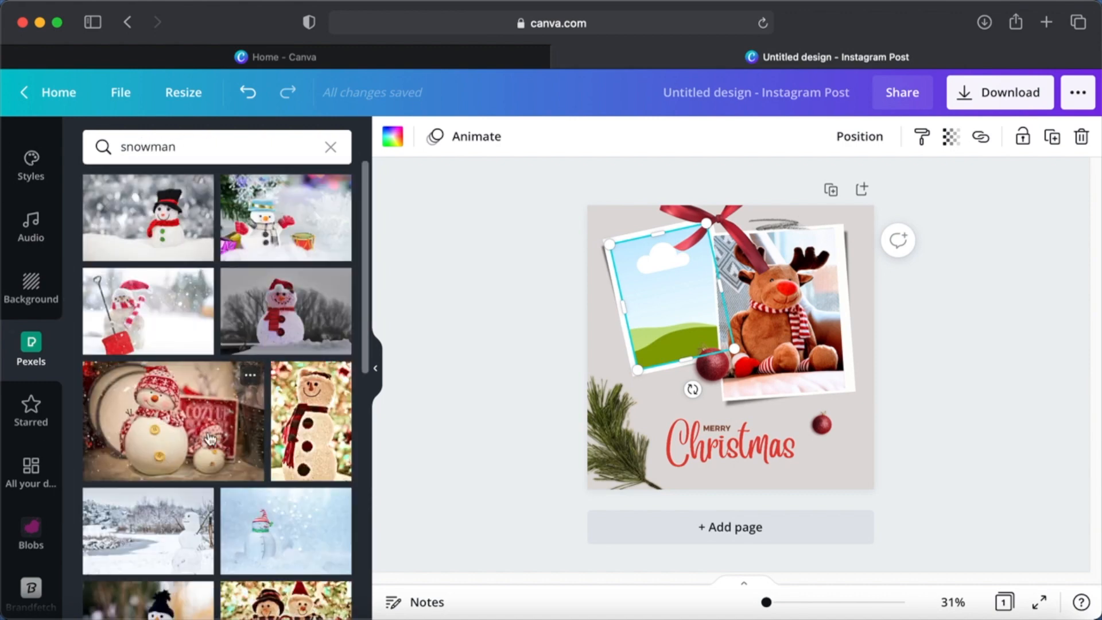
pyautogui.scroll(-3, 210, 439)
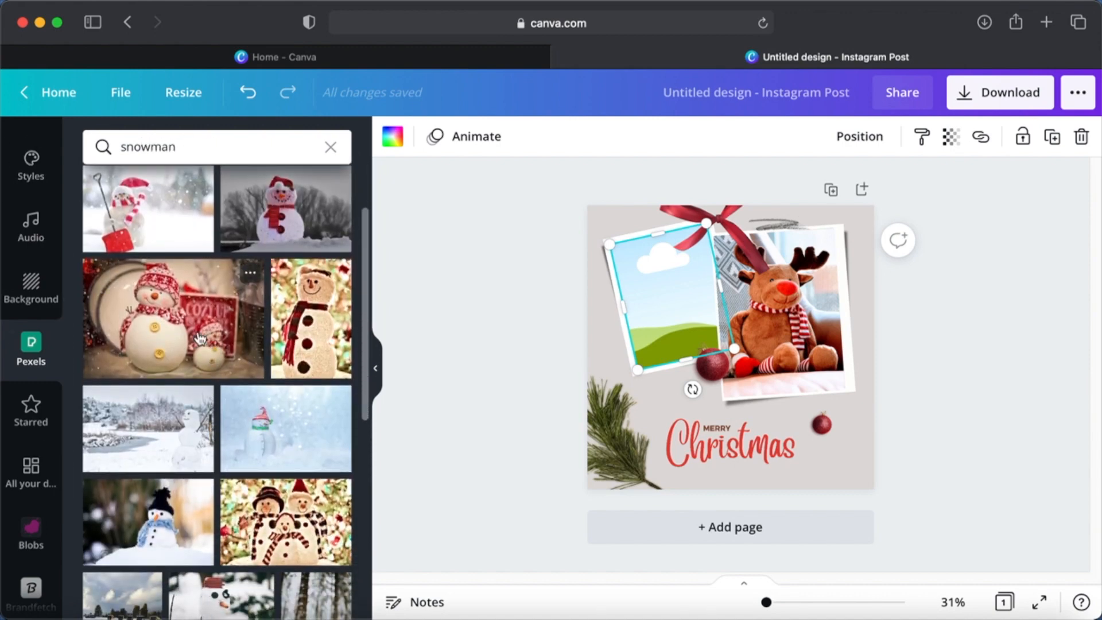
pyautogui.click(183, 313)
pyautogui.moveTo(184, 313); pyautogui.dragTo(793, 376)
# - Place the snowman picture in the smaller, left-hand photo frame and check how it is cropped there
pyautogui.moveTo(722, 352); pyautogui.dragTo(689, 294)
pyautogui.click(680, 296)
pyautogui.doubleClick(680, 296)
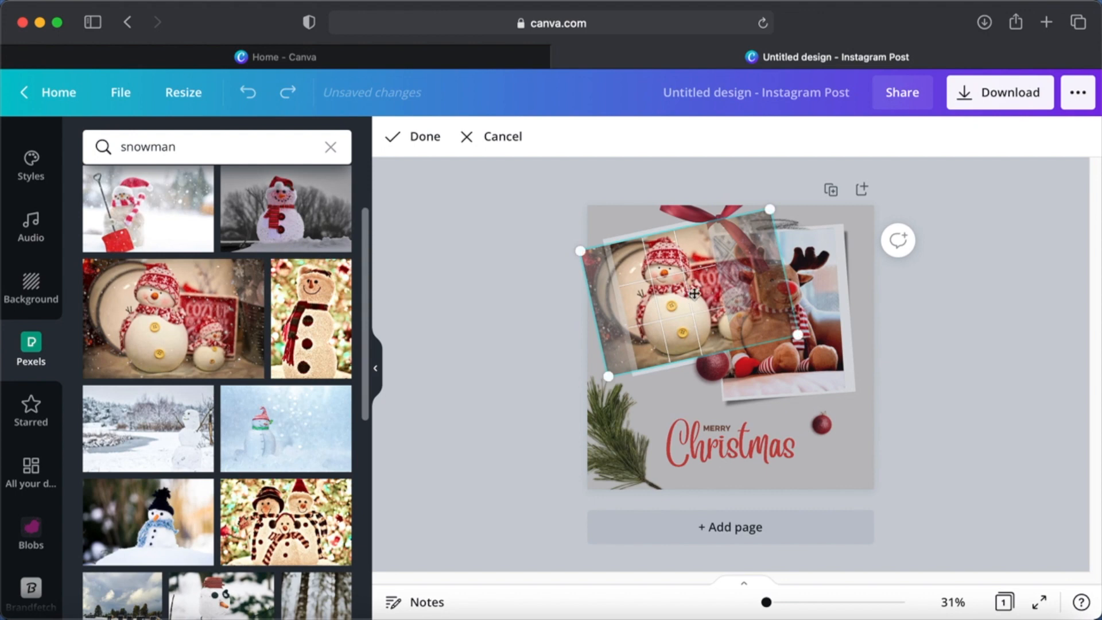
pyautogui.click(963, 322)
pyautogui.click(952, 324)
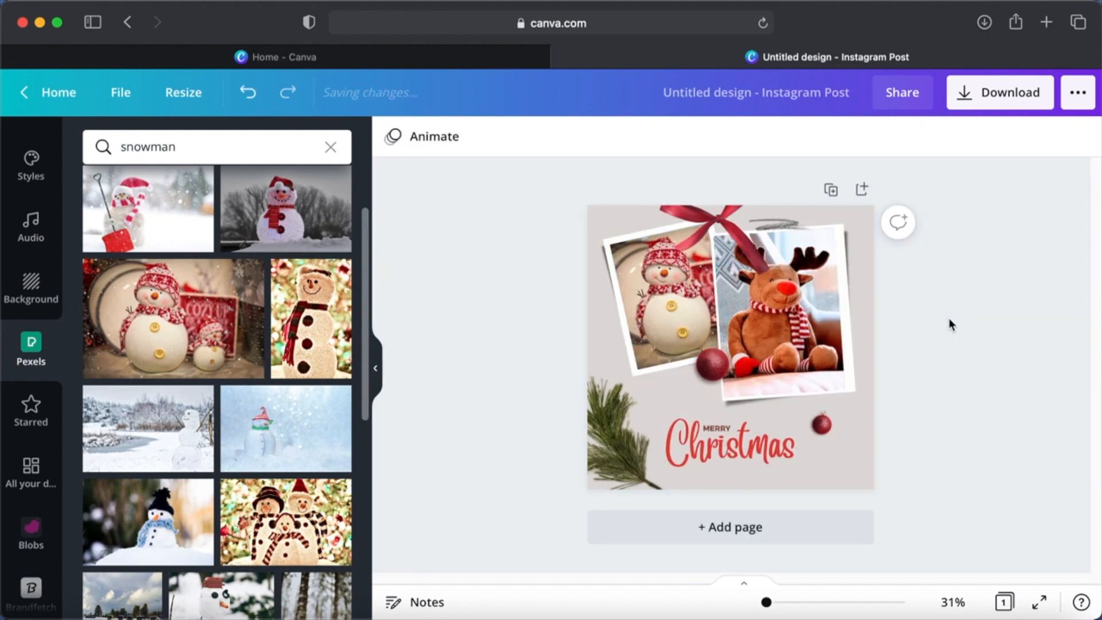
# - Try the Architects Daughter font on the "Christmas" text, and search the font list for "cursive"
pyautogui.click(737, 447)
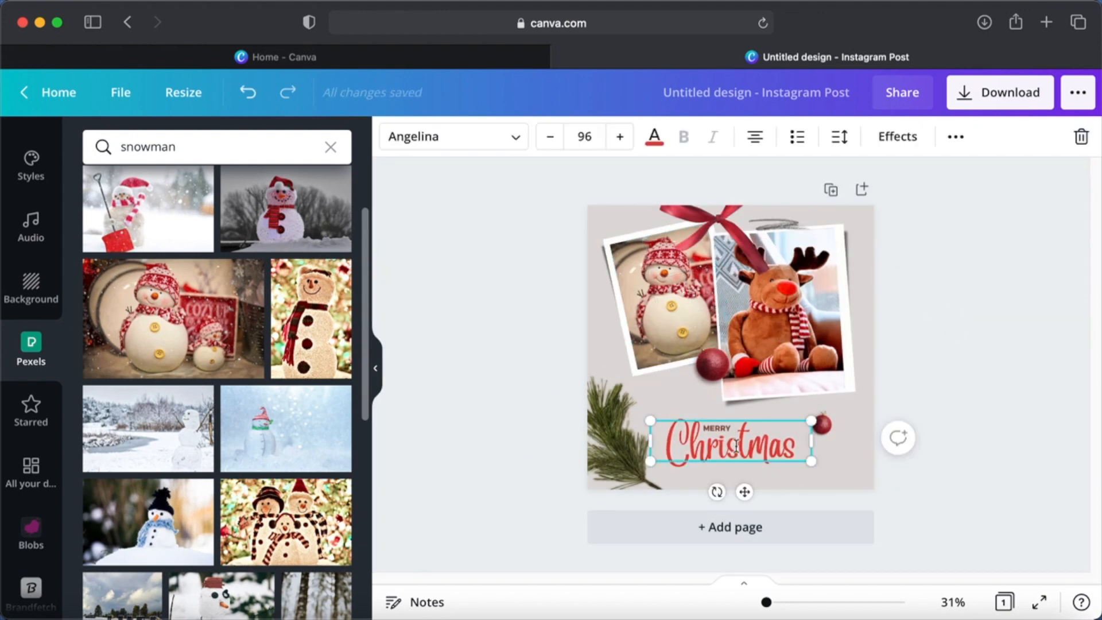
pyautogui.click(517, 147)
pyautogui.click(209, 306)
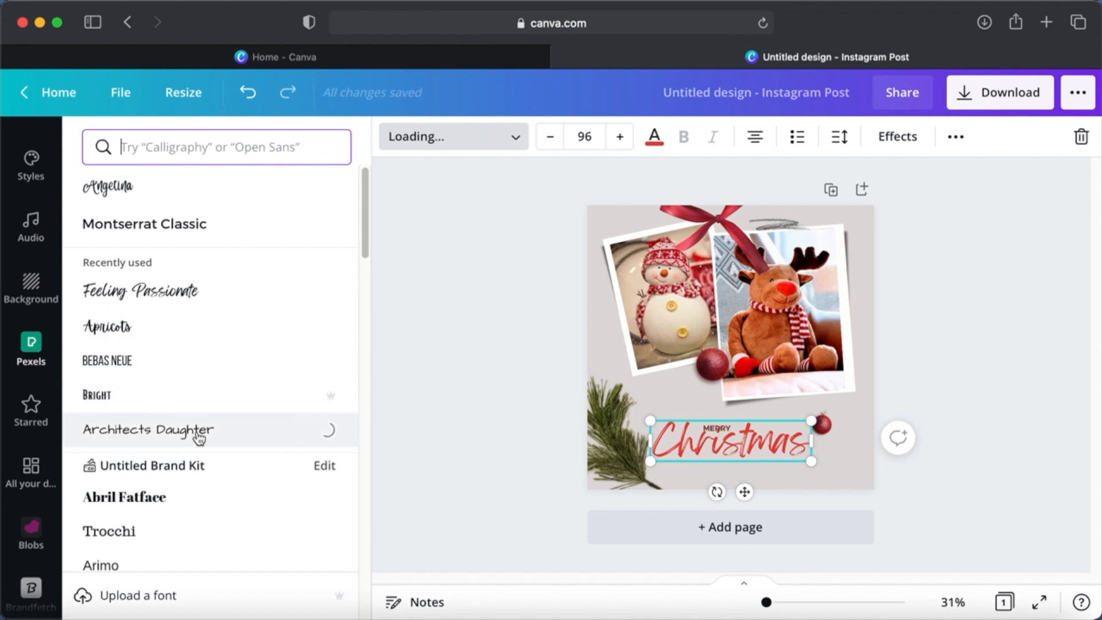
pyautogui.scroll(-10, 207, 527)
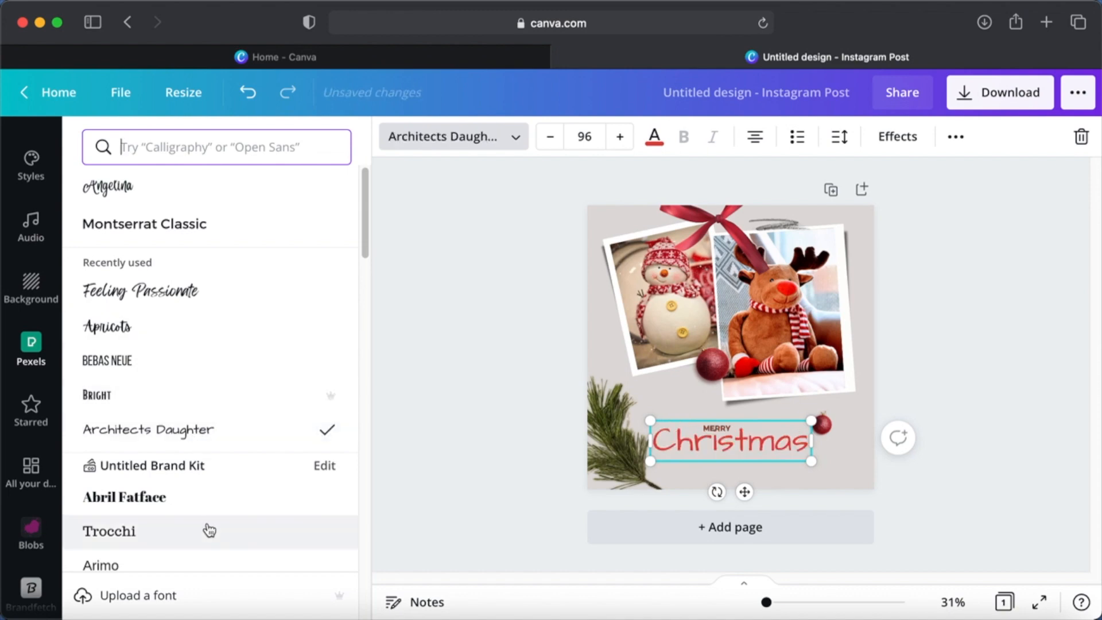
pyautogui.click(204, 146)
pyautogui.write('cursive')
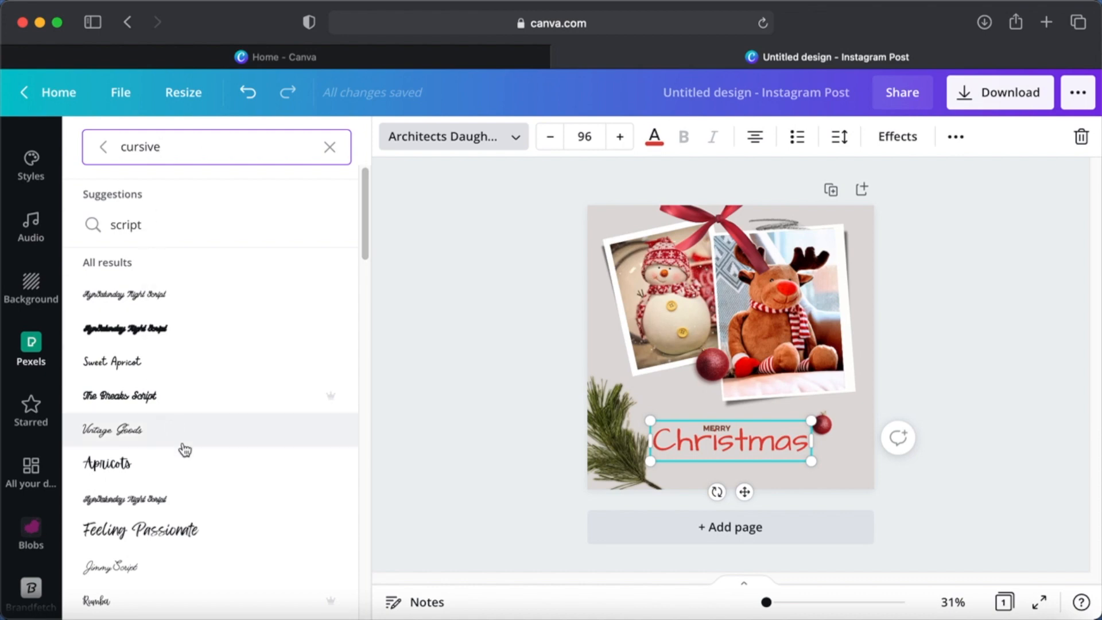
# - Try Amsterdam Four and Amsterdam One on the "Christmas" text, and set its font to Brittany
pyautogui.scroll(-4, 183, 450)
pyautogui.scroll(-5, 185, 449)
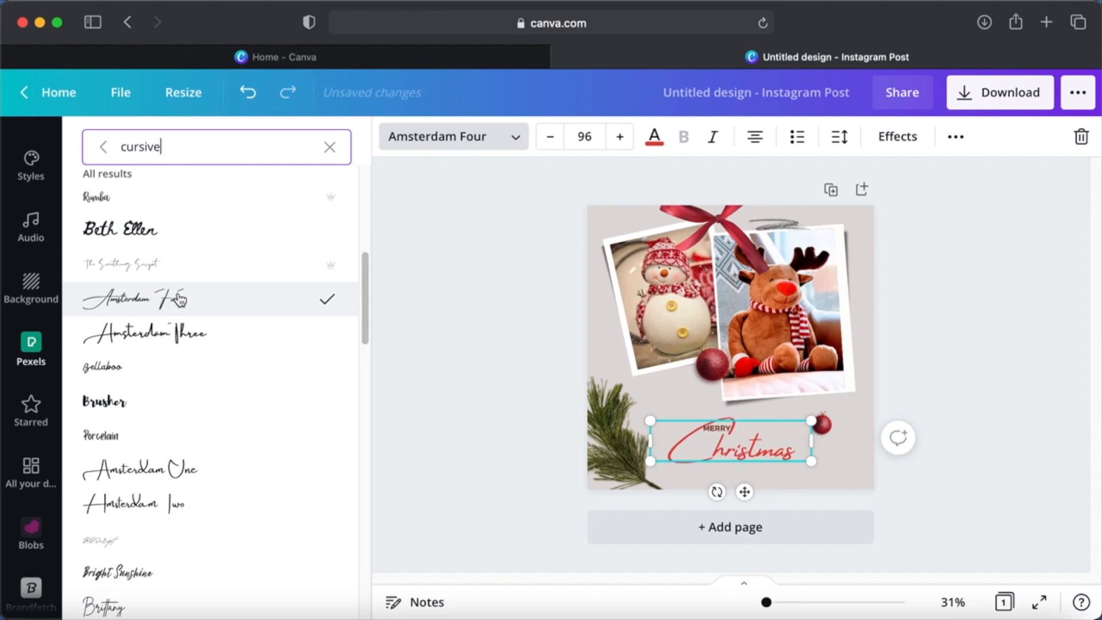
pyautogui.click(175, 471)
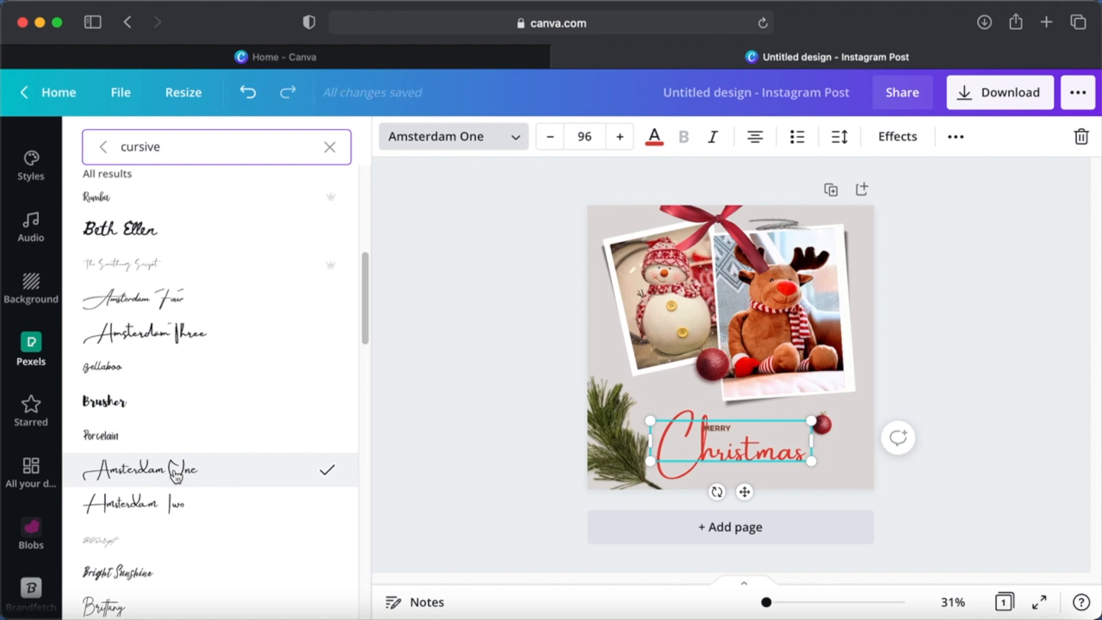
pyautogui.scroll(-5, 173, 476)
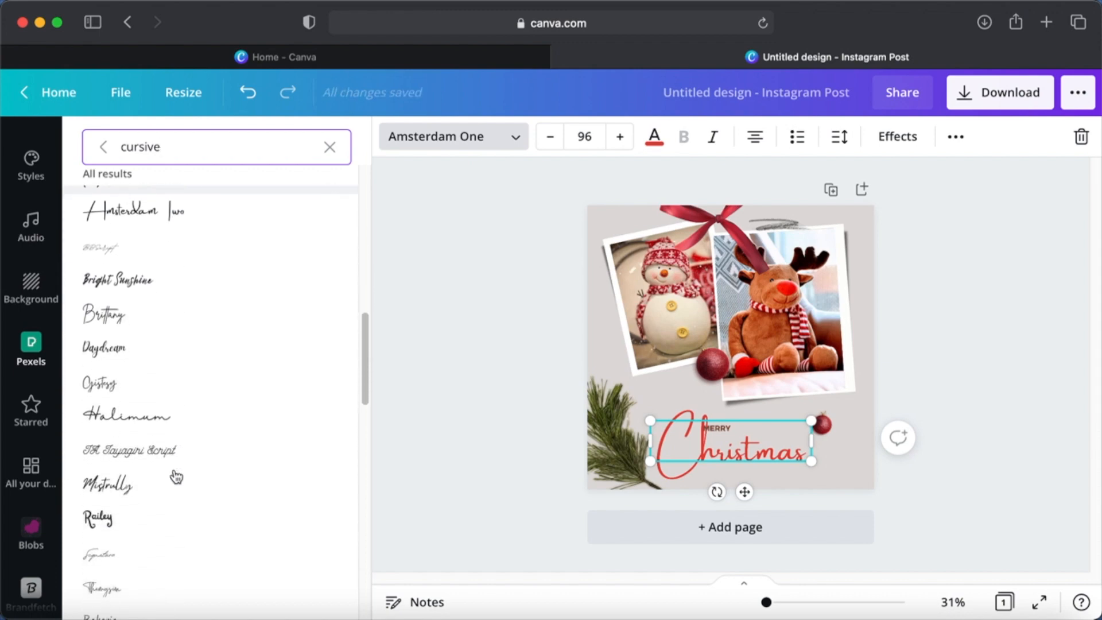
pyautogui.click(124, 291)
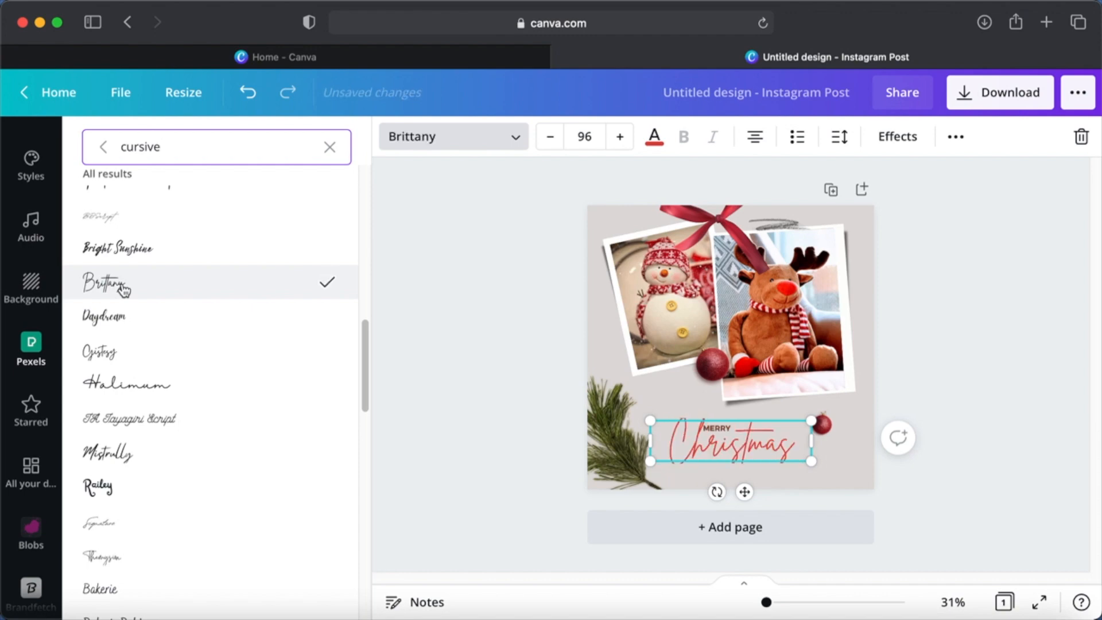
pyautogui.click(967, 369)
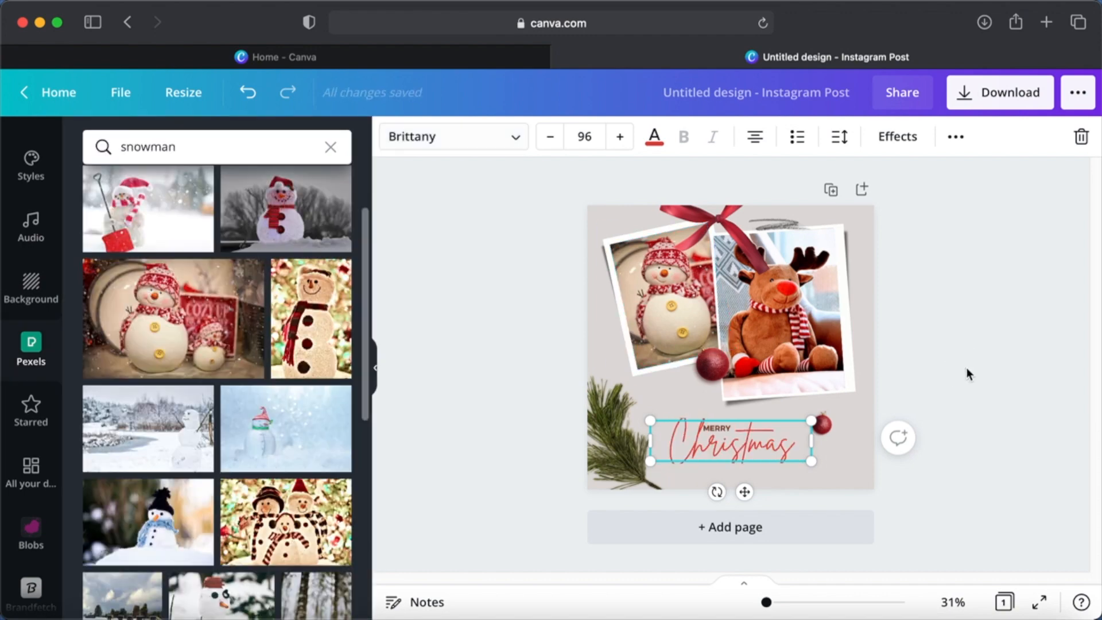
pyautogui.click(948, 370)
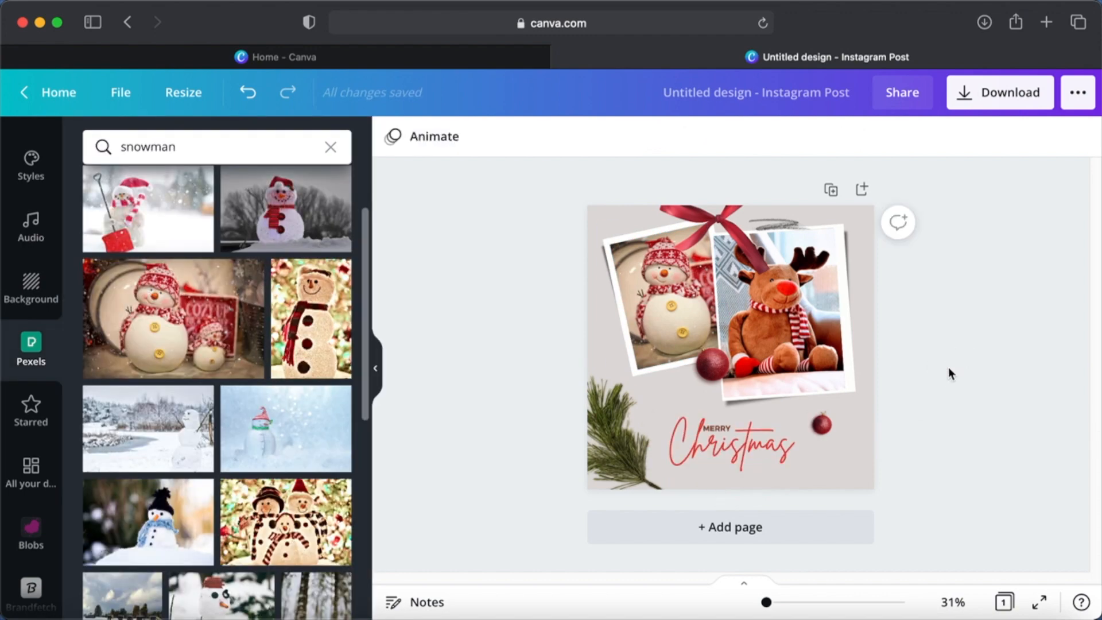
# - Duplicate the small red ornament beside the "Christmas" text and place the copy just below the lettering
pyautogui.click(823, 423)
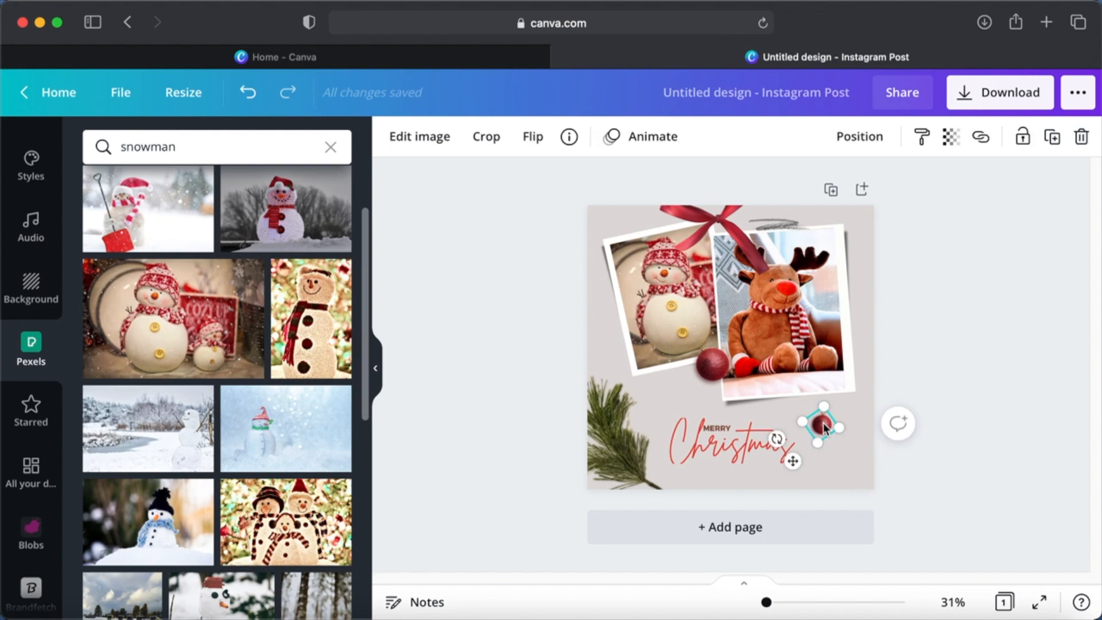
pyautogui.rightClick(823, 422)
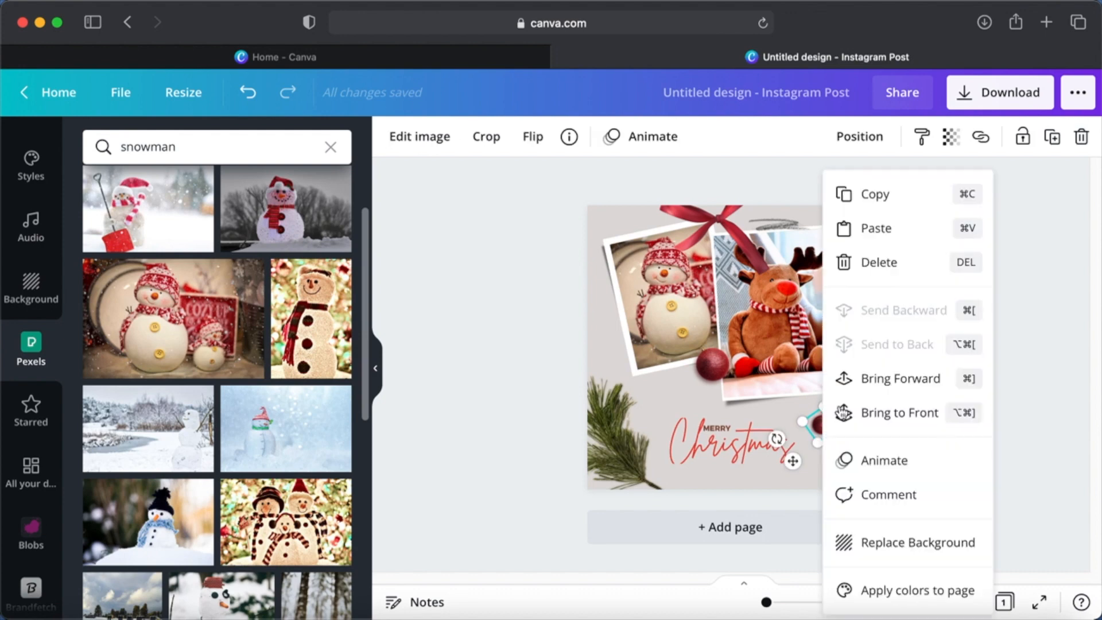
pyautogui.click(907, 198)
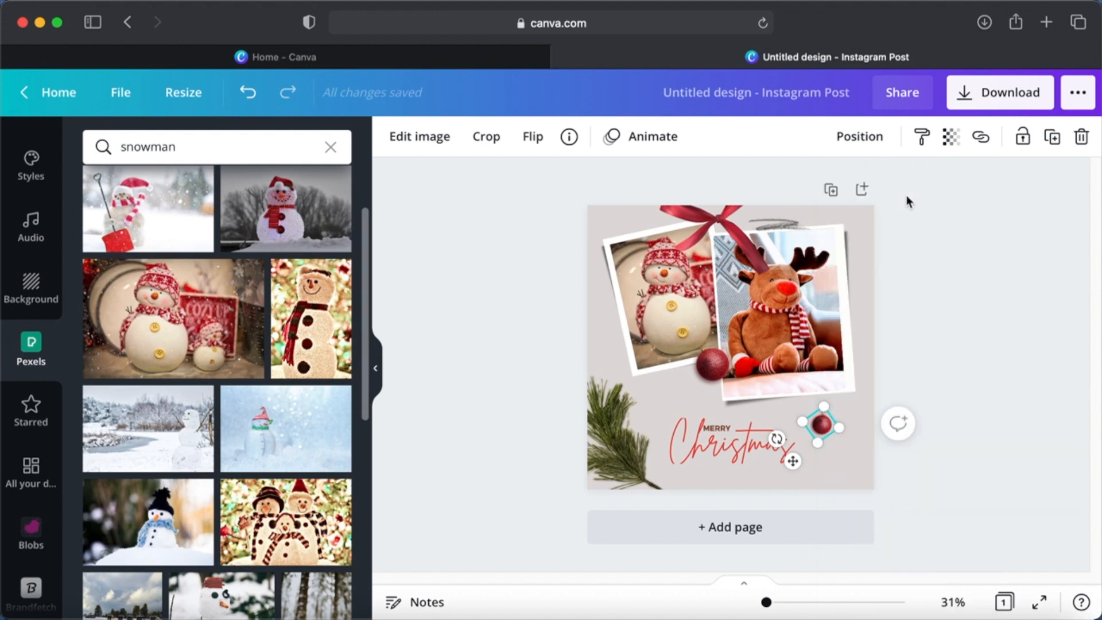
pyautogui.rightClick(842, 460)
pyautogui.click(950, 354)
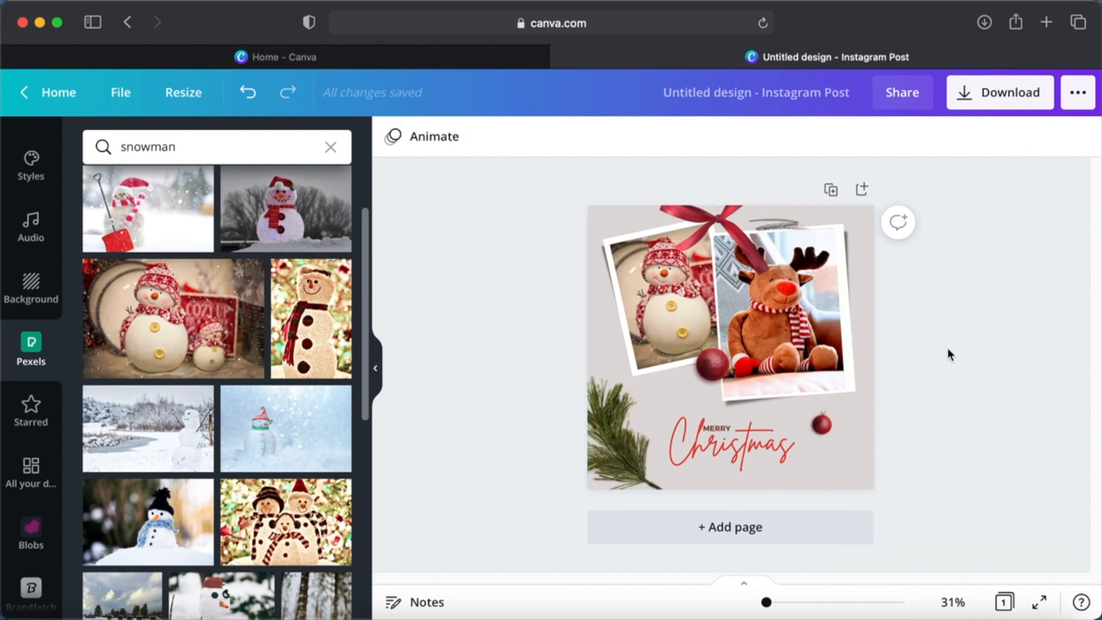
pyautogui.rightClick(948, 349)
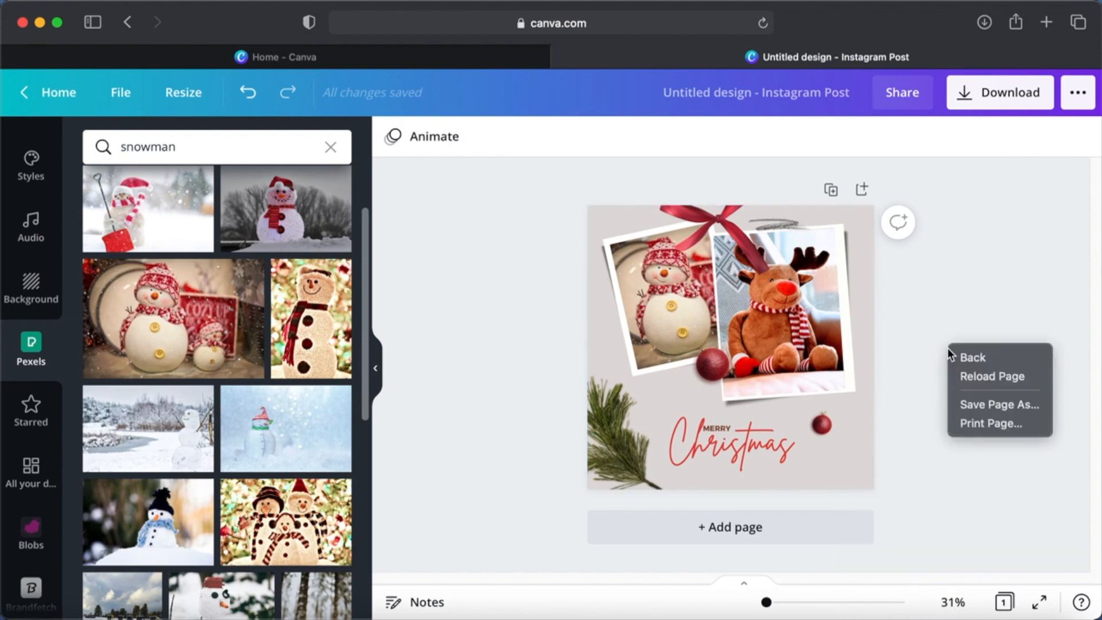
pyautogui.click(914, 372)
pyautogui.click(830, 437)
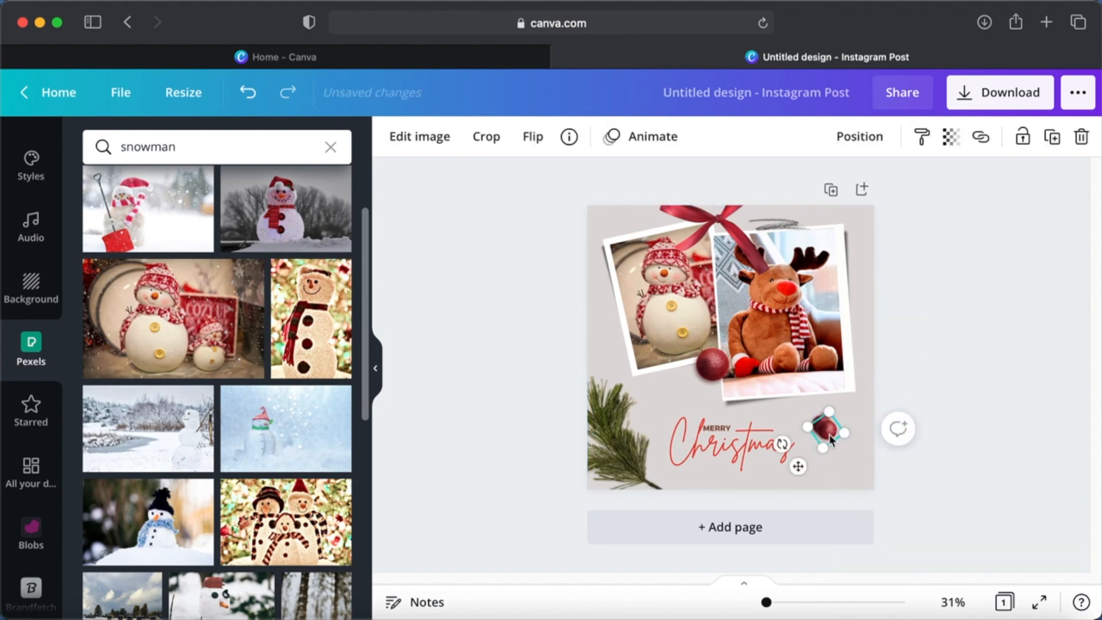
pyautogui.moveTo(831, 438); pyautogui.dragTo(707, 476)
pyautogui.click(955, 406)
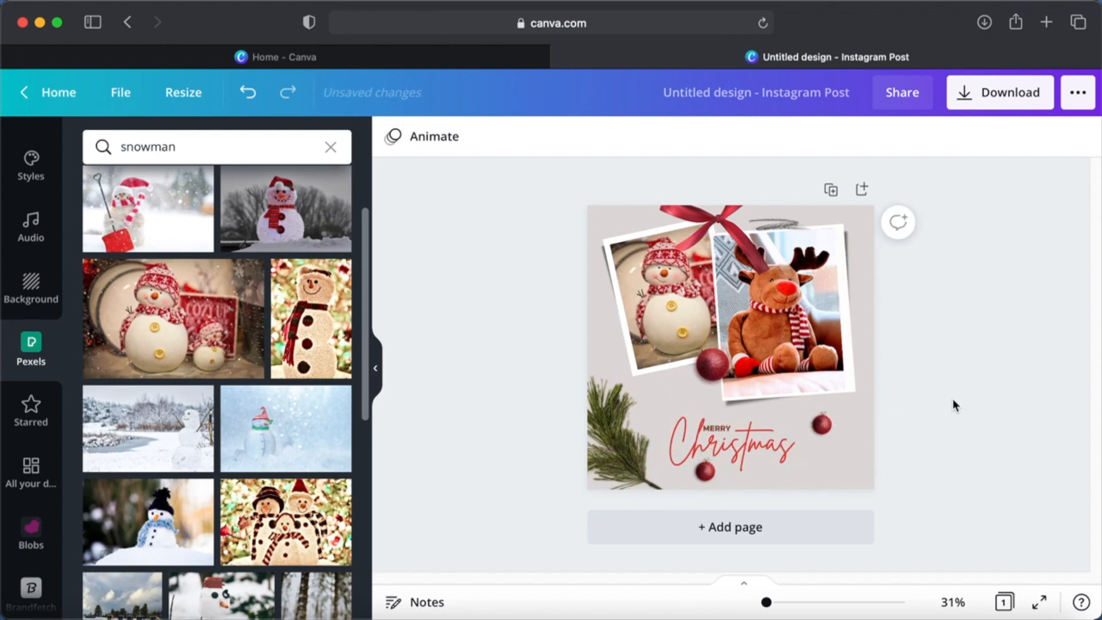
# - Move the pine branch in the page's lower-left corner slightly further down
pyautogui.click(609, 448)
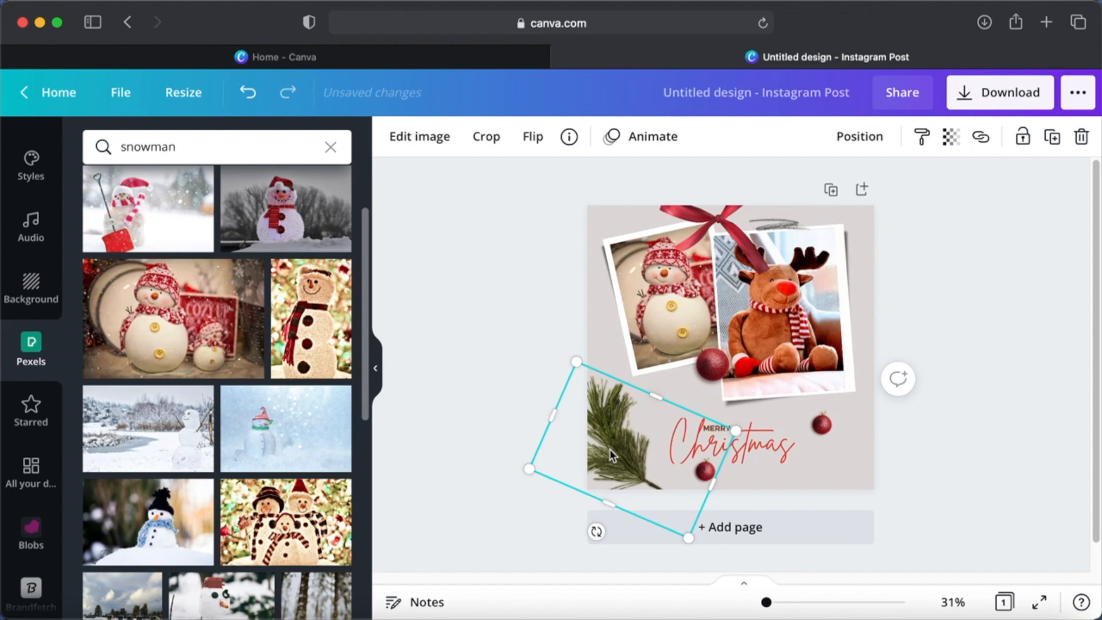
pyautogui.moveTo(618, 456)
pyautogui.mouseDown()
pyautogui.moveTo(608, 461)
pyautogui.moveTo(614, 472)
pyautogui.mouseUp()
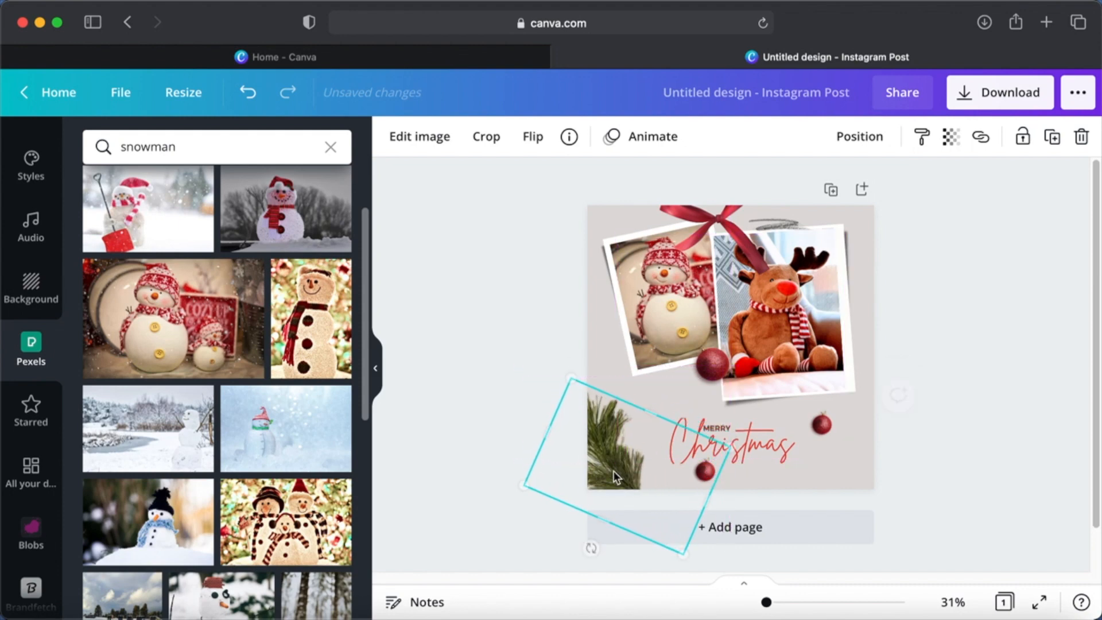
pyautogui.click(969, 350)
# - Search the Pexels image library for "christmas tree"
pyautogui.doubleClick(216, 148)
pyautogui.write('chr')
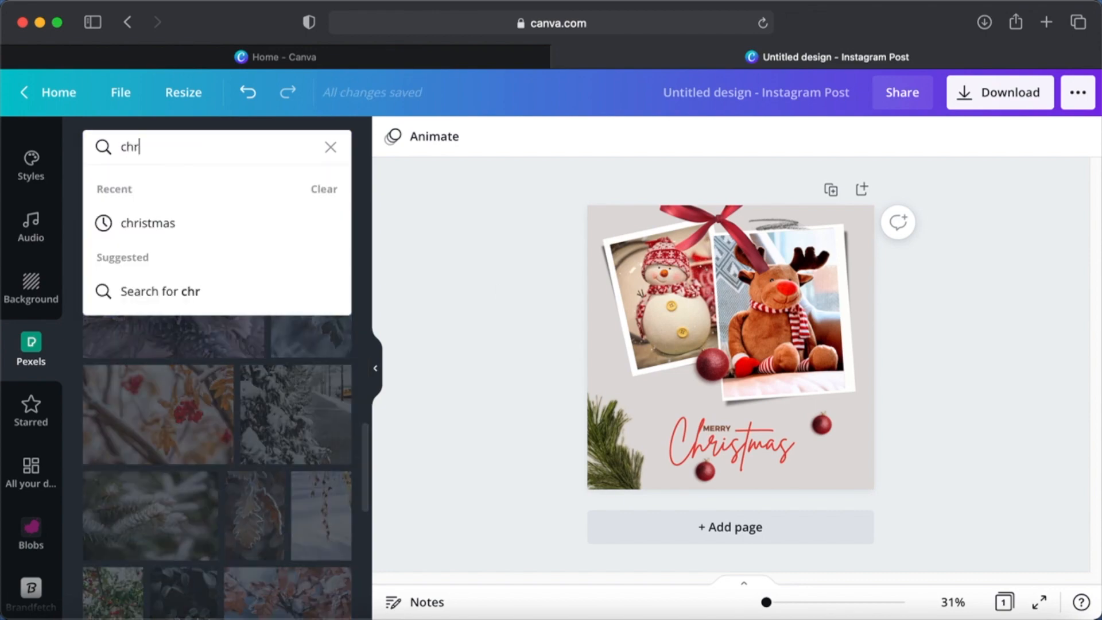
pyautogui.write('istmas tree')
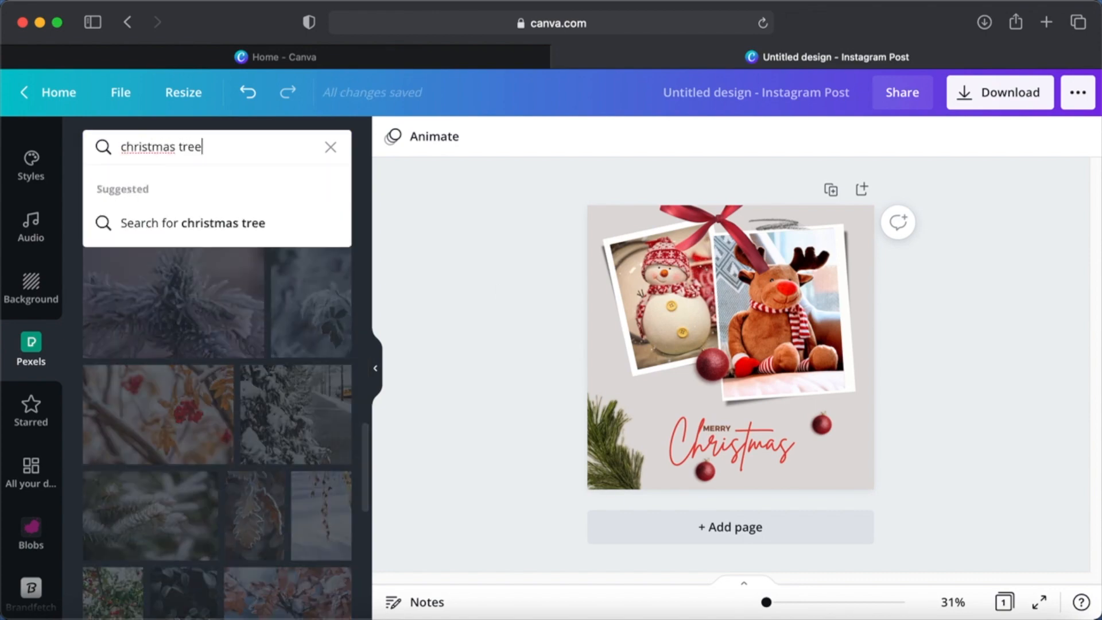
pyautogui.press('Return')
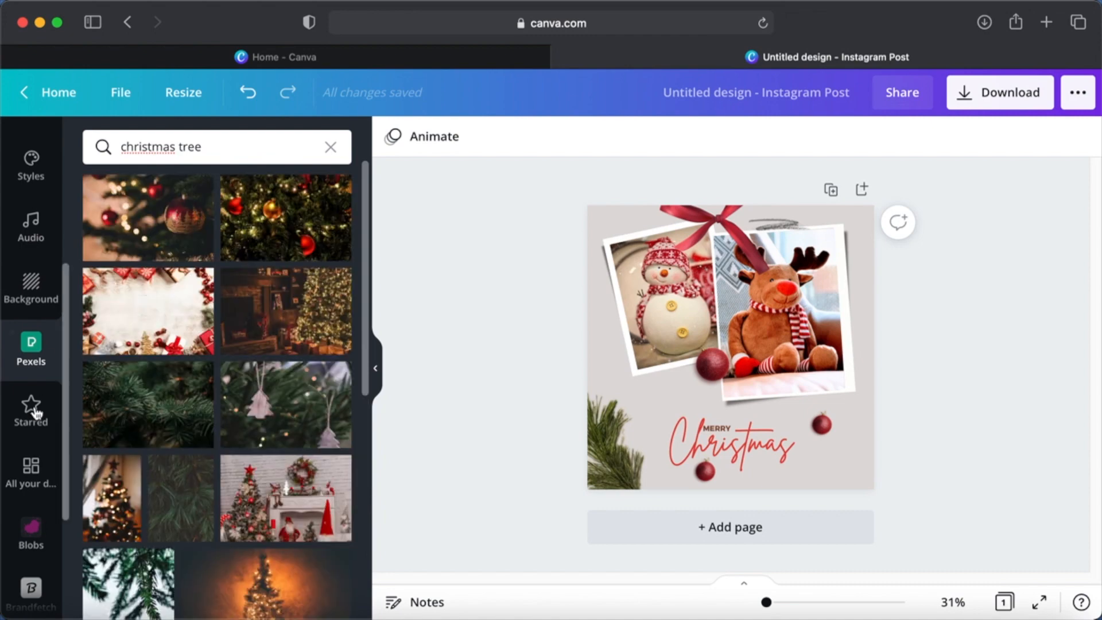
# - Add the picture of the lit Christmas tree in a dark room and make it the page background
pyautogui.scroll(-6, 247, 452)
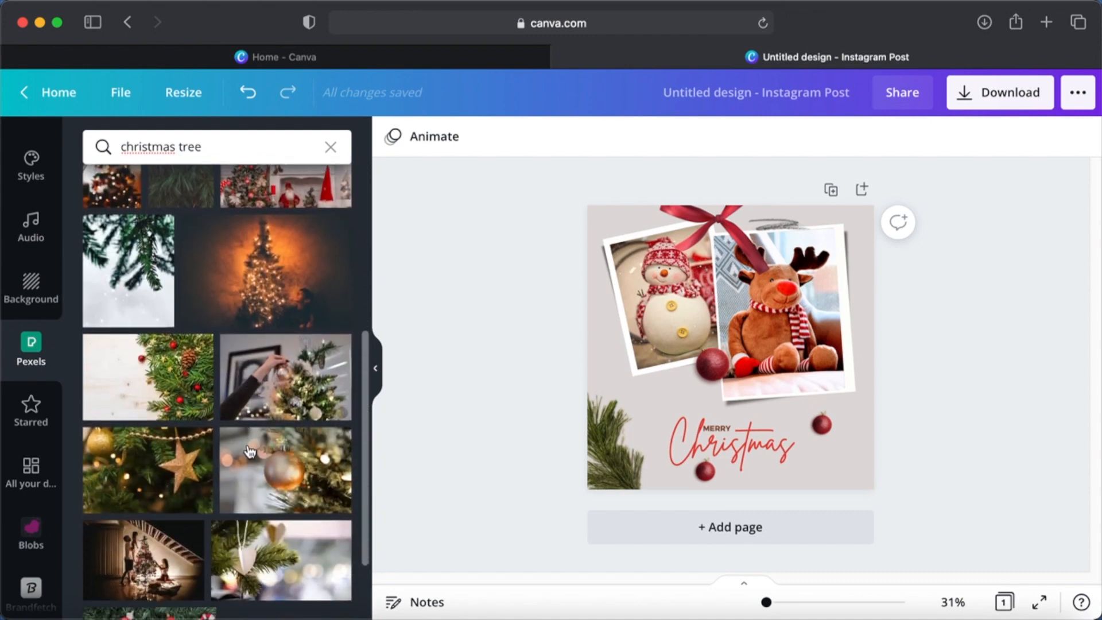
pyautogui.scroll(-5, 250, 453)
pyautogui.scroll(-4, 250, 452)
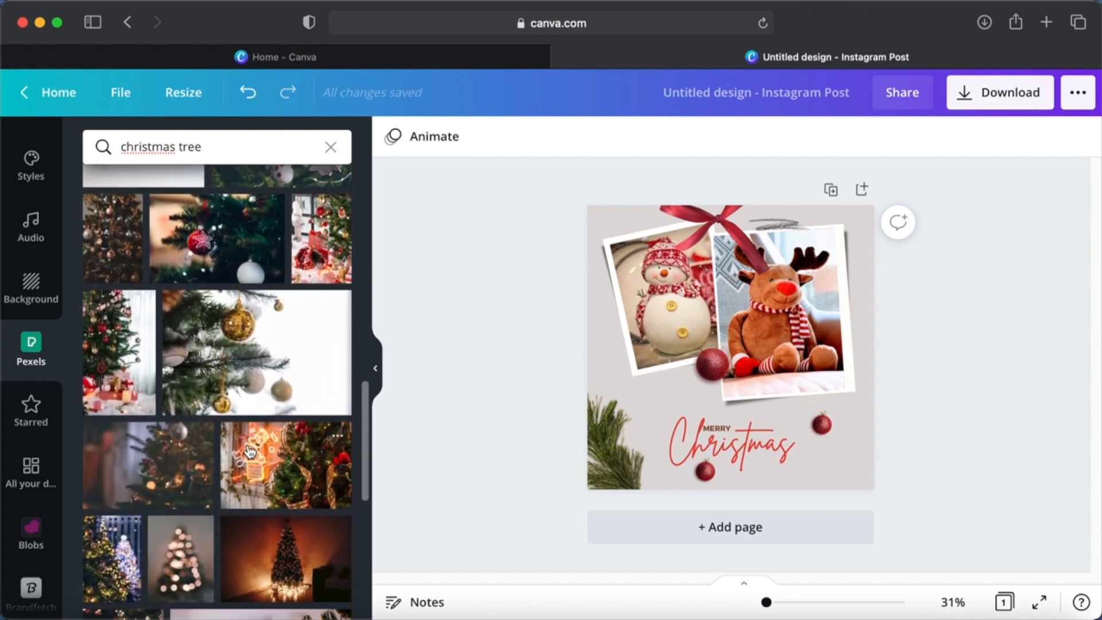
pyautogui.scroll(-4, 250, 453)
pyautogui.scroll(-1, 250, 453)
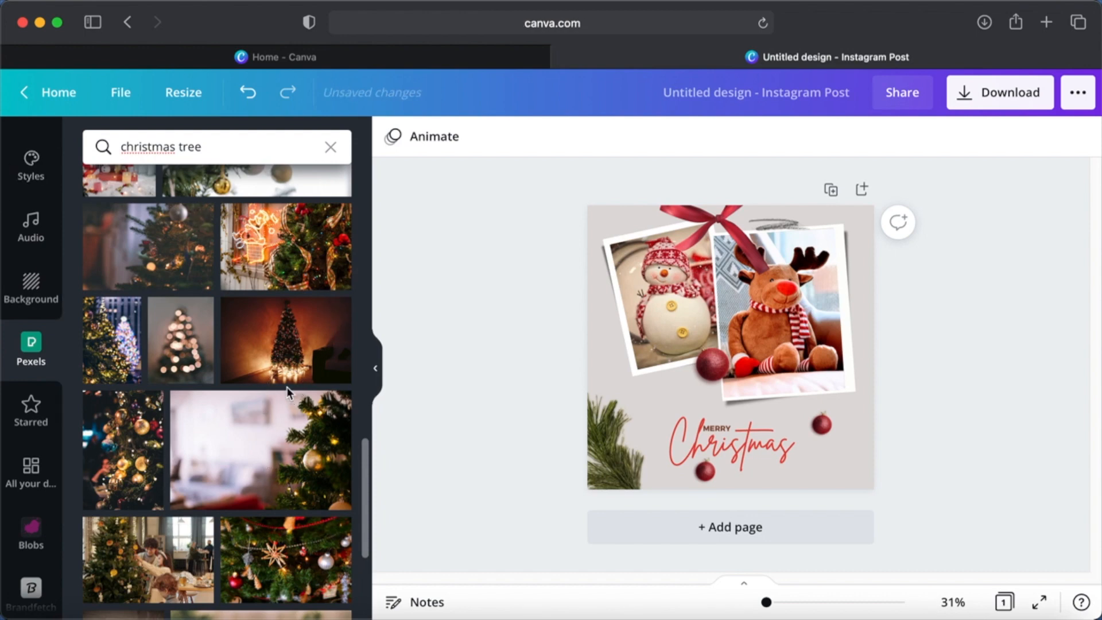
pyautogui.click(323, 353)
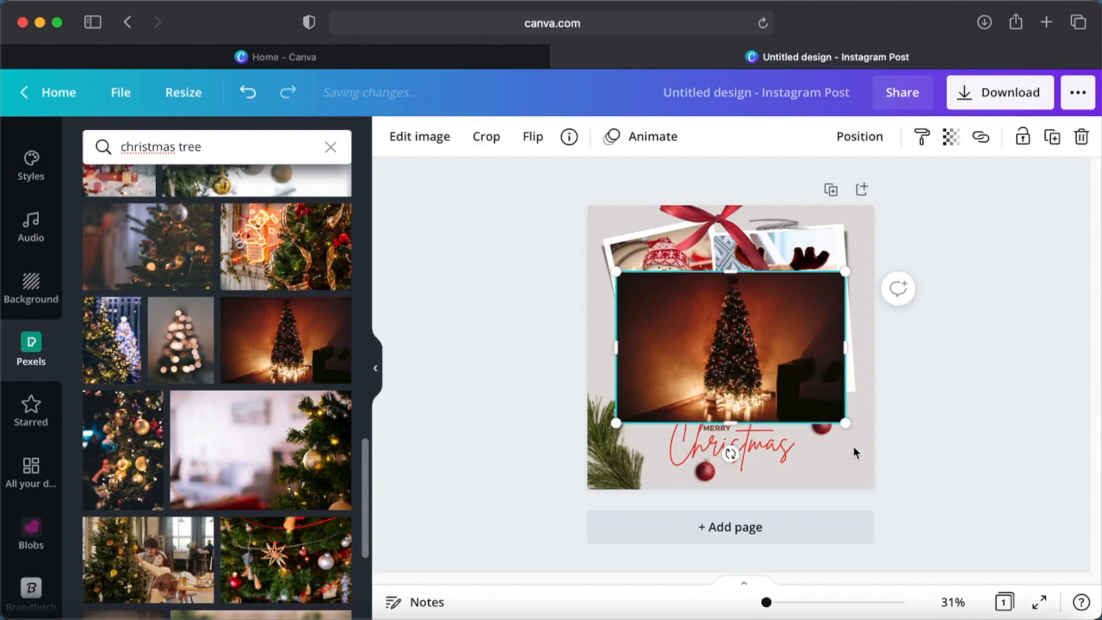
pyautogui.rightClick(778, 353)
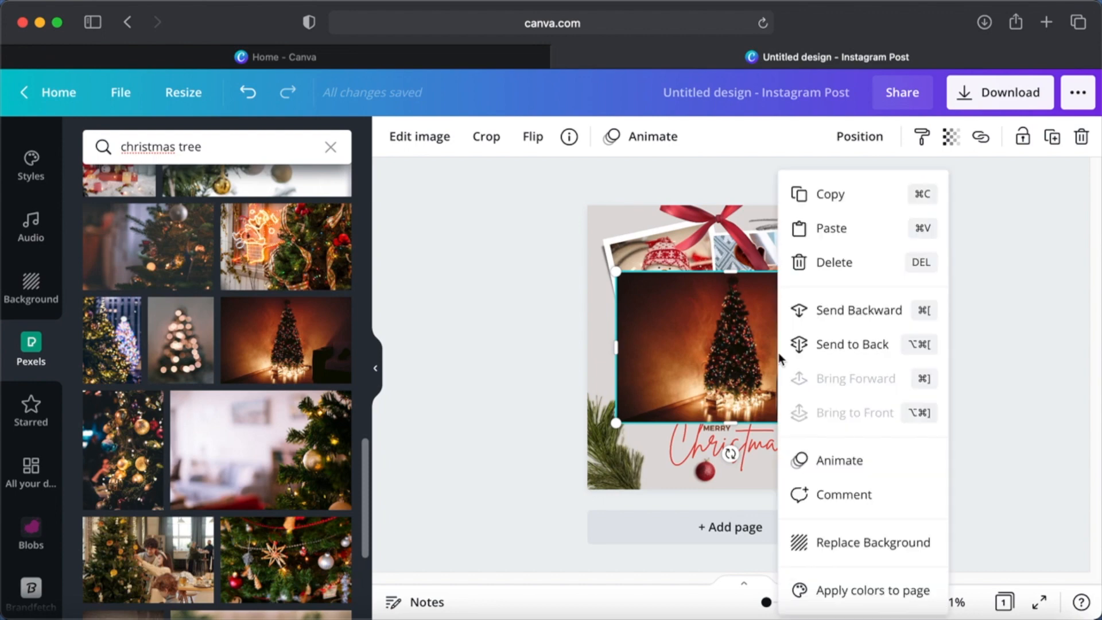
pyautogui.click(853, 545)
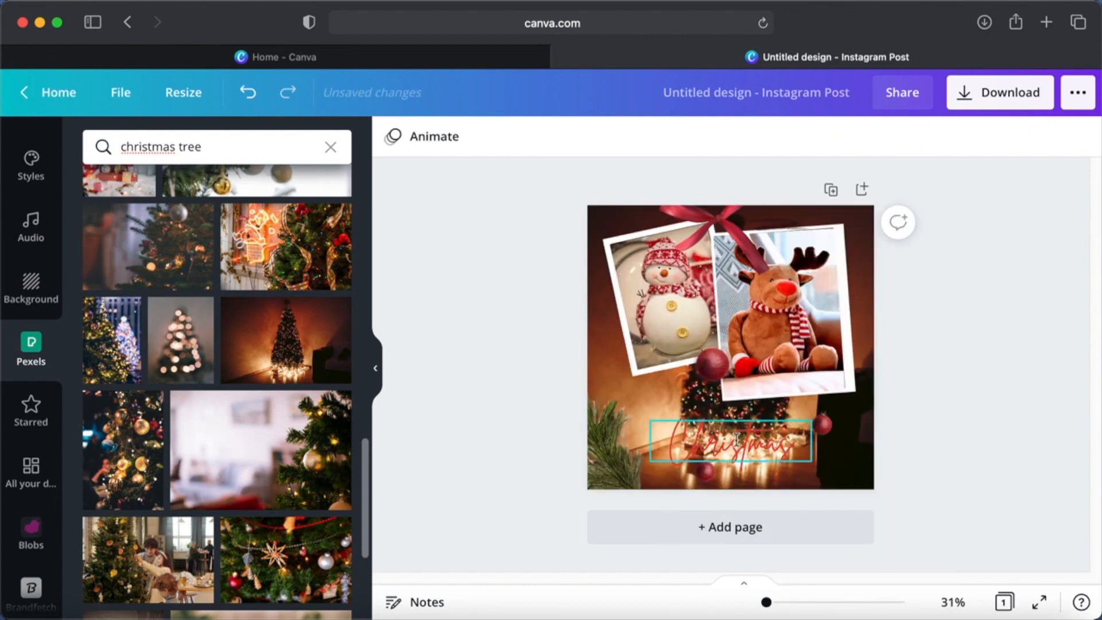
# - Change the colour of the "Christmas" text to white
pyautogui.click(737, 440)
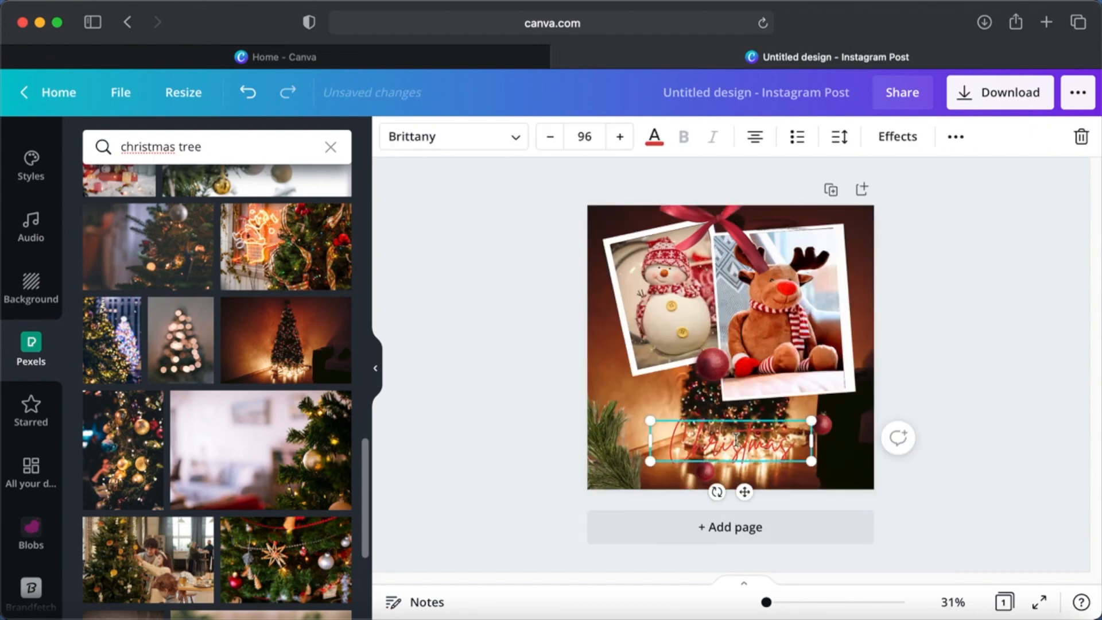
pyautogui.click(654, 140)
pyautogui.click(198, 223)
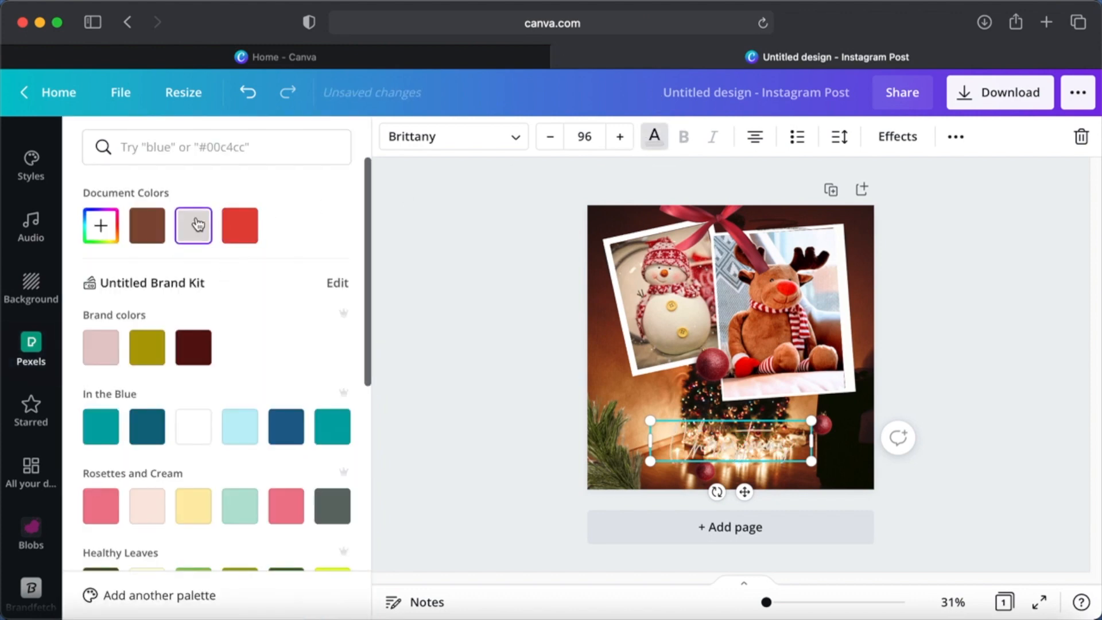
pyautogui.scroll(-6, 281, 471)
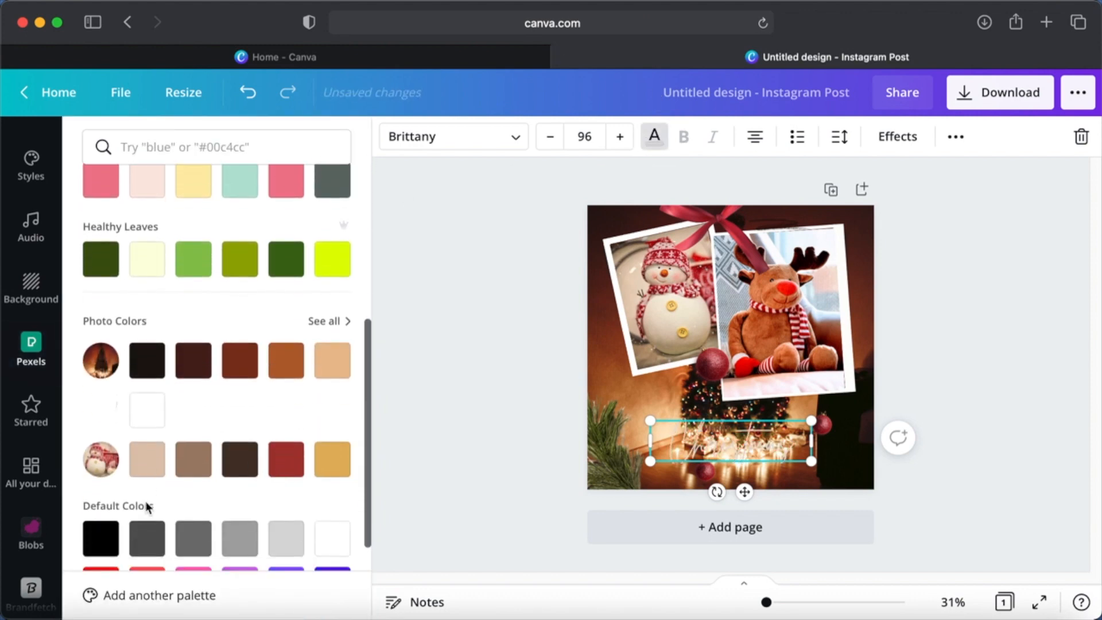
pyautogui.click(332, 538)
pyautogui.click(962, 405)
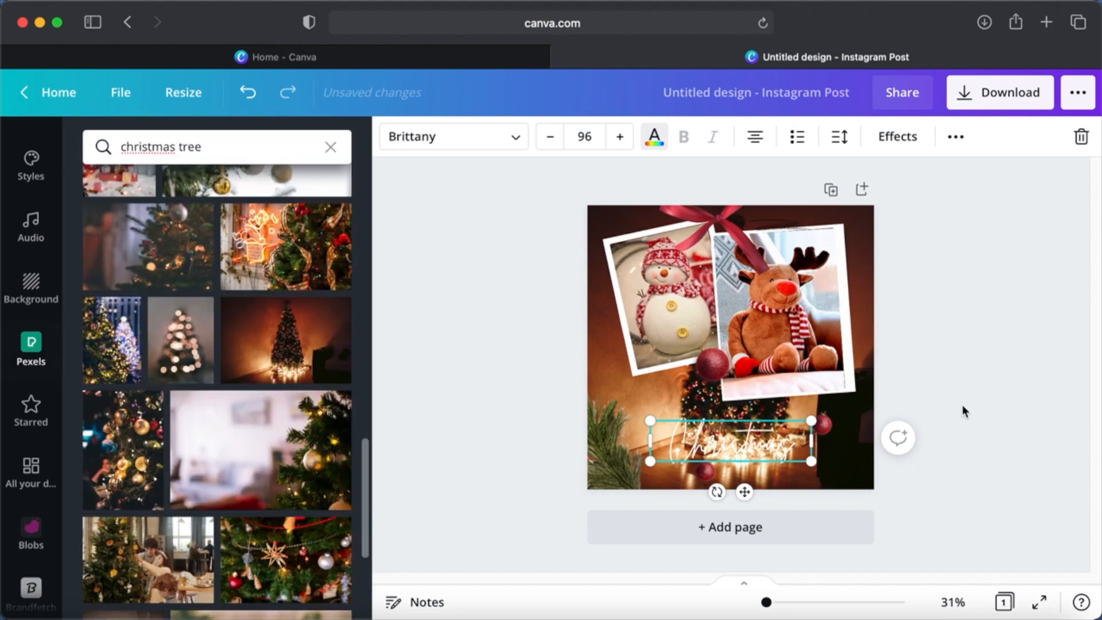
pyautogui.moveTo(733, 443); pyautogui.dragTo(806, 461)
pyautogui.press('super+z')
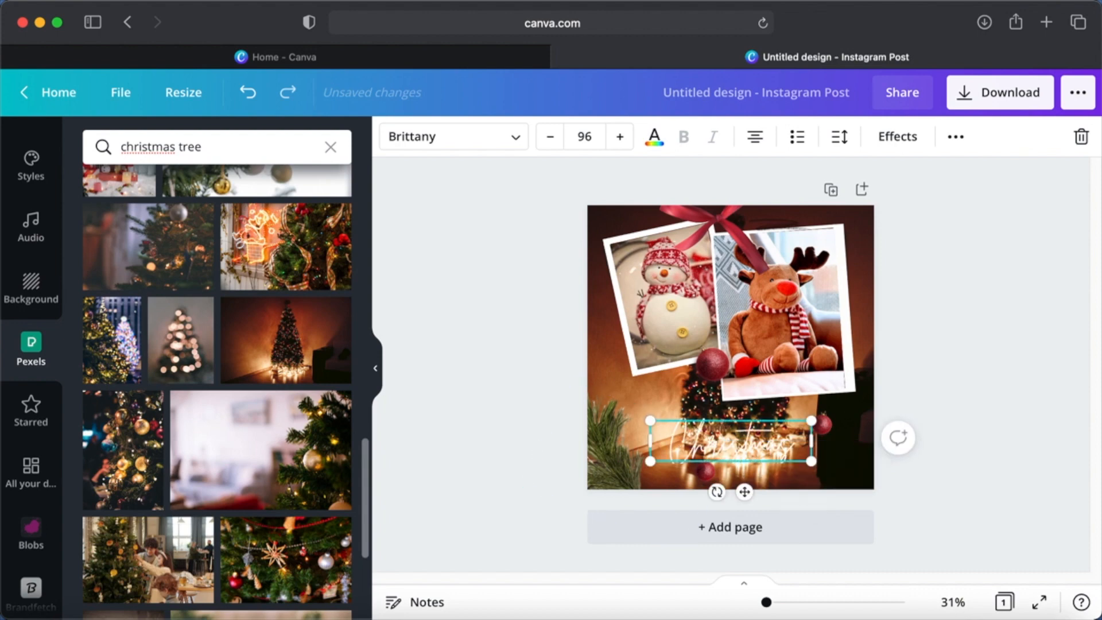
# - Set the transparency of the Christmas tree background picture to 43
pyautogui.click(857, 450)
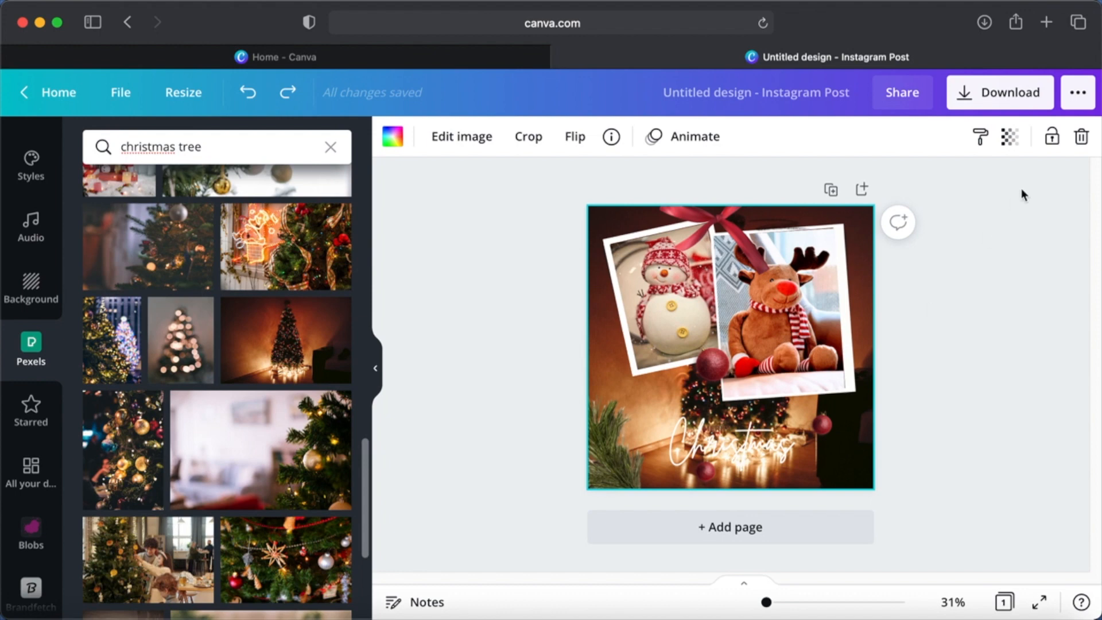
pyautogui.click(1009, 140)
pyautogui.moveTo(954, 195); pyautogui.dragTo(893, 208)
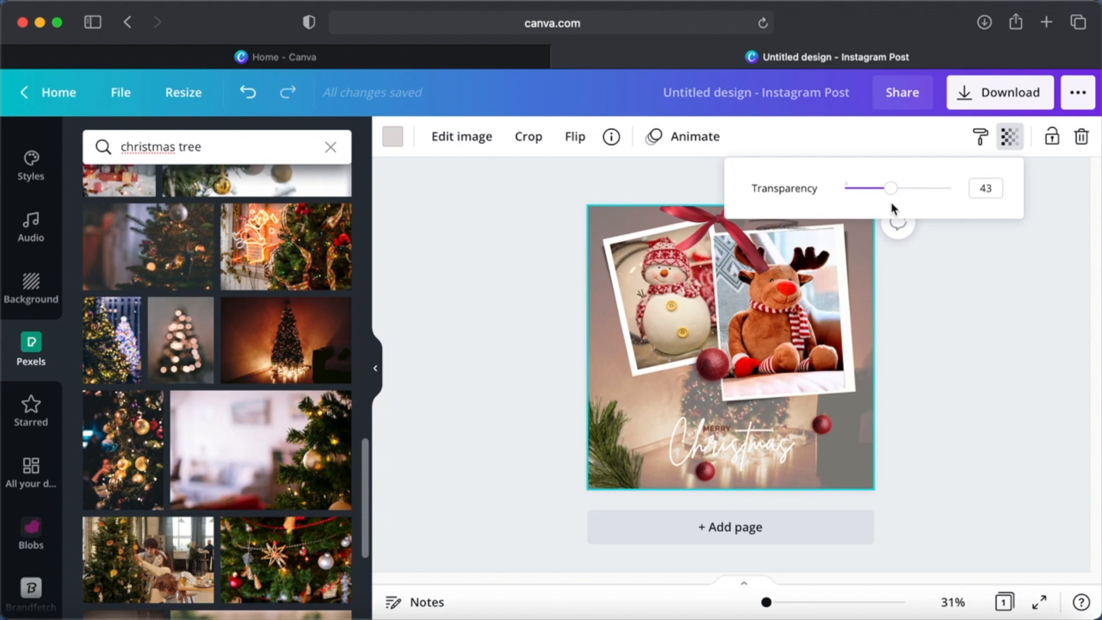
# - Change the colour of the "Christmas" text to bright red from the default colours
pyautogui.click(760, 446)
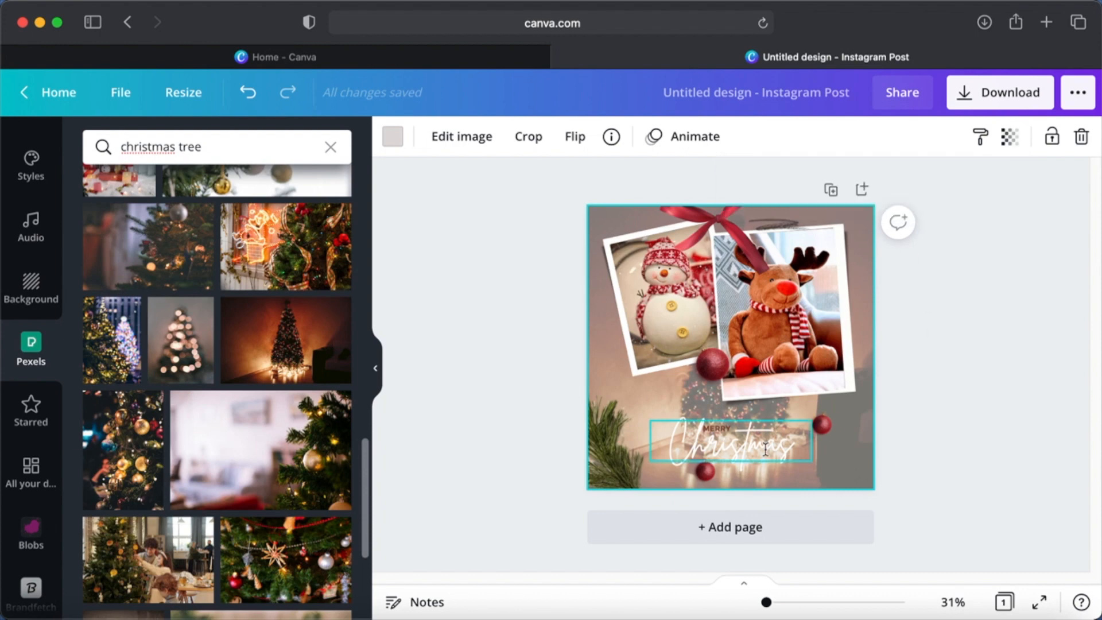
pyautogui.click(657, 148)
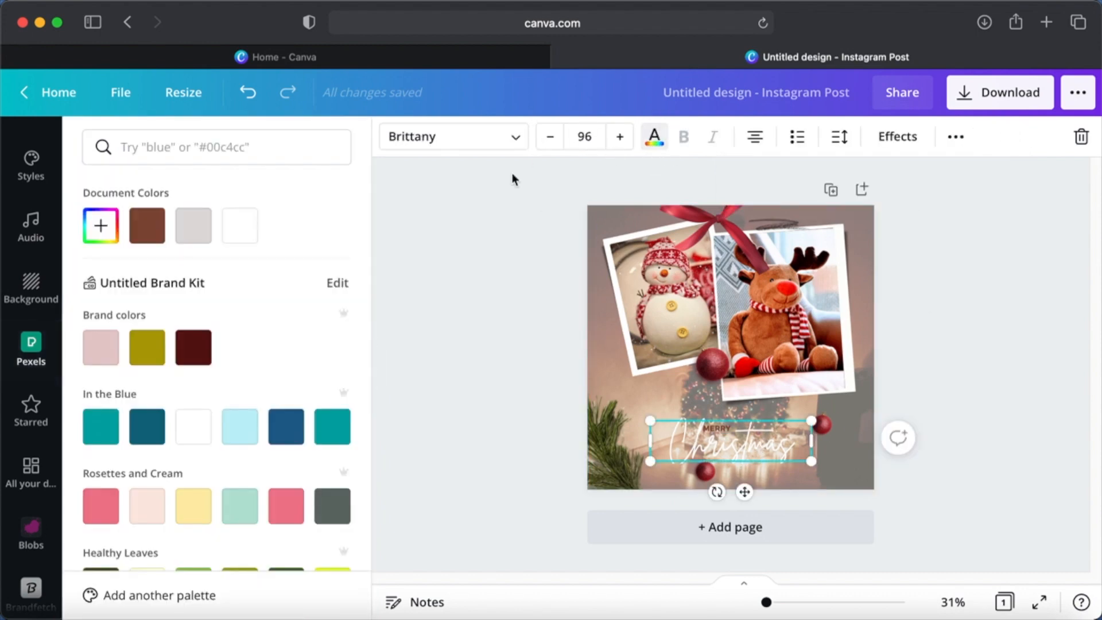
pyautogui.scroll(-5, 245, 411)
pyautogui.scroll(-2, 244, 409)
pyautogui.click(101, 439)
pyautogui.click(953, 370)
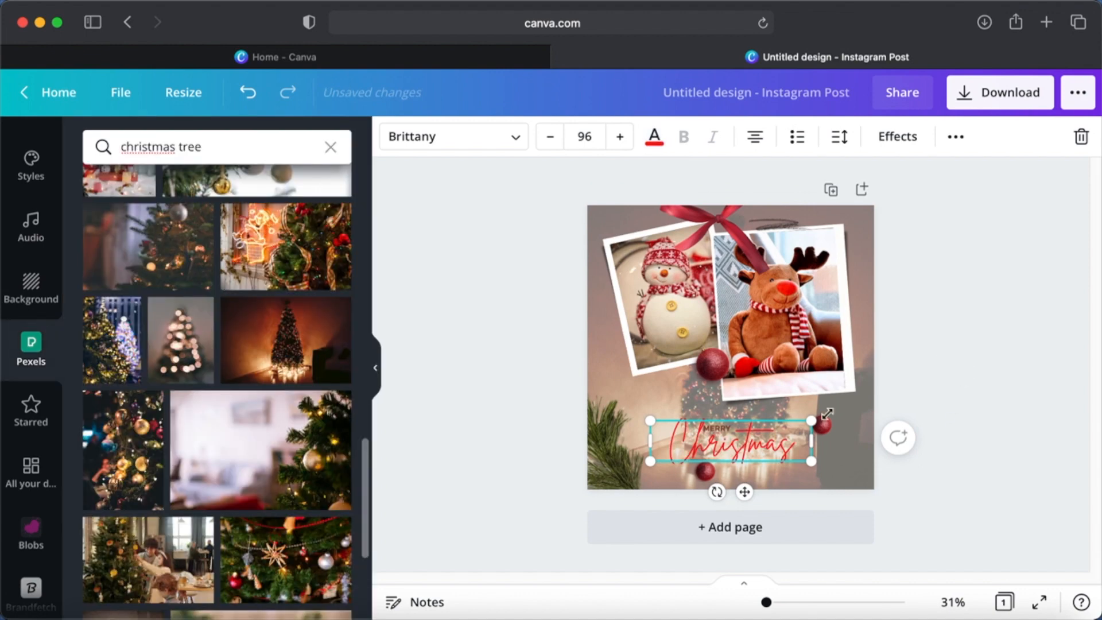
pyautogui.click(993, 294)
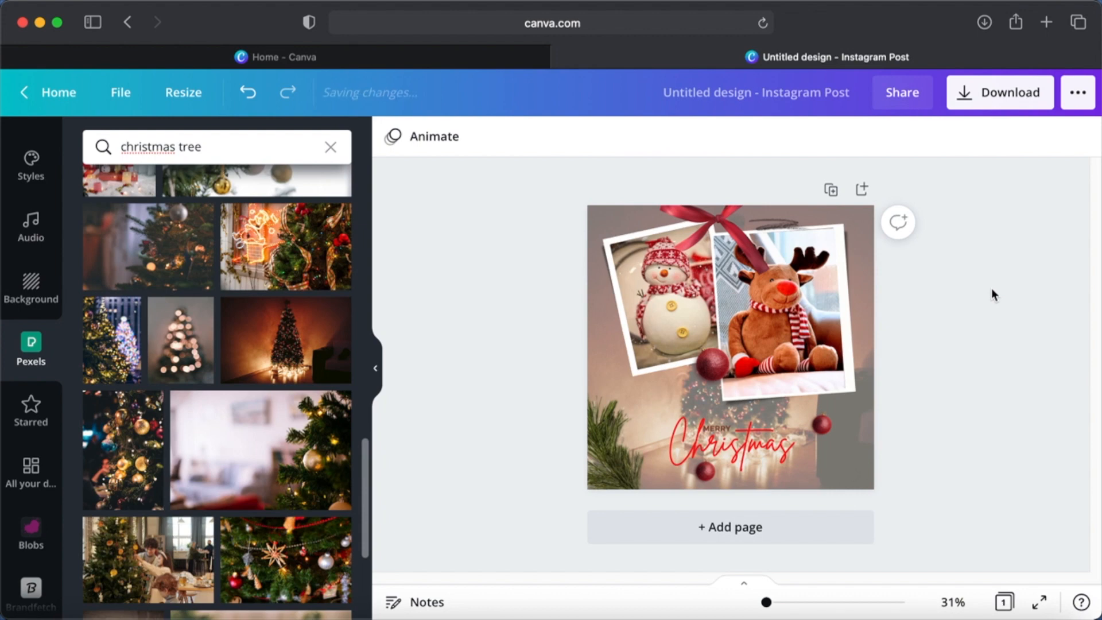
# - Duplicate the small red ornament beside the "Christmas" text and place the copy in the page's upper-left corner
pyautogui.click(831, 428)
pyautogui.press('super+d')
pyautogui.moveTo(830, 434); pyautogui.dragTo(607, 226)
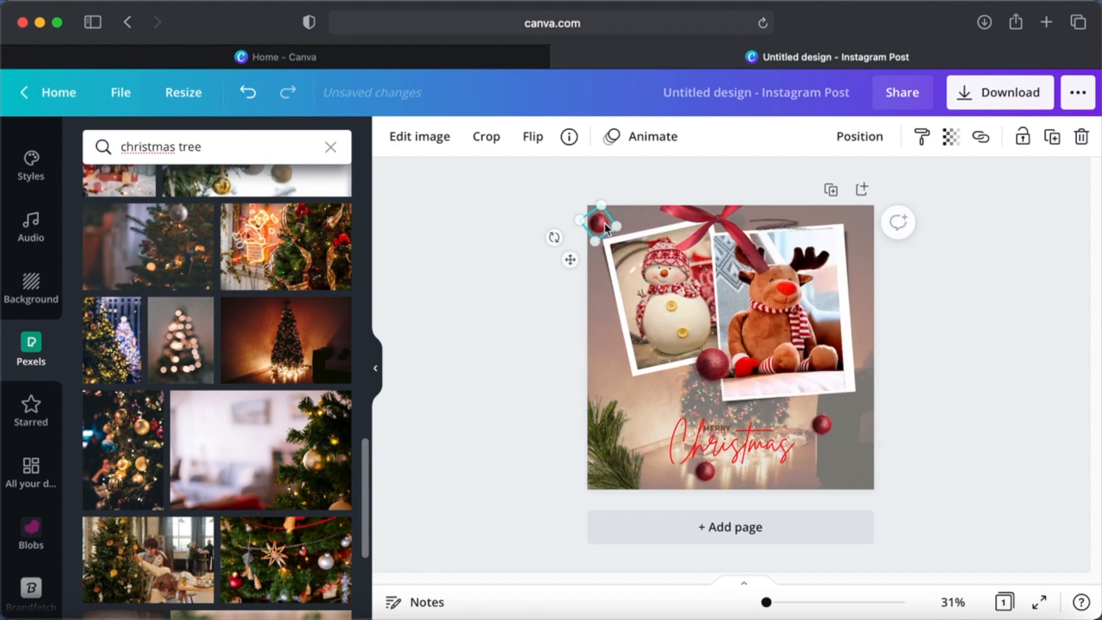
pyautogui.click(913, 290)
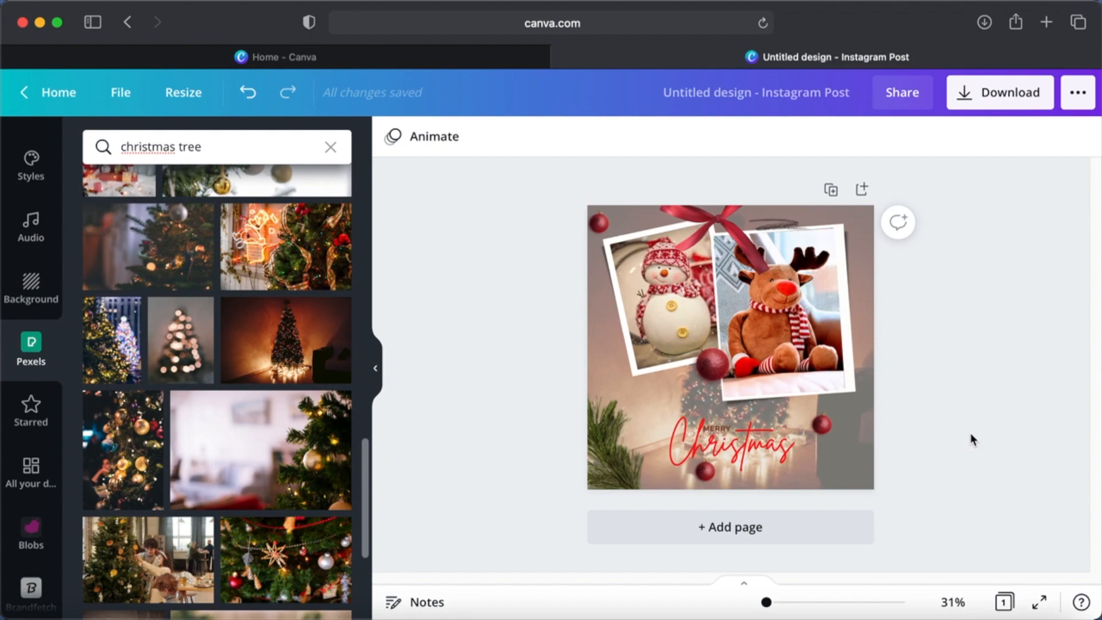
# - Search the Pexels image library for "snow flakes" and look through the pictures for a suitable one
pyautogui.click(254, 140)
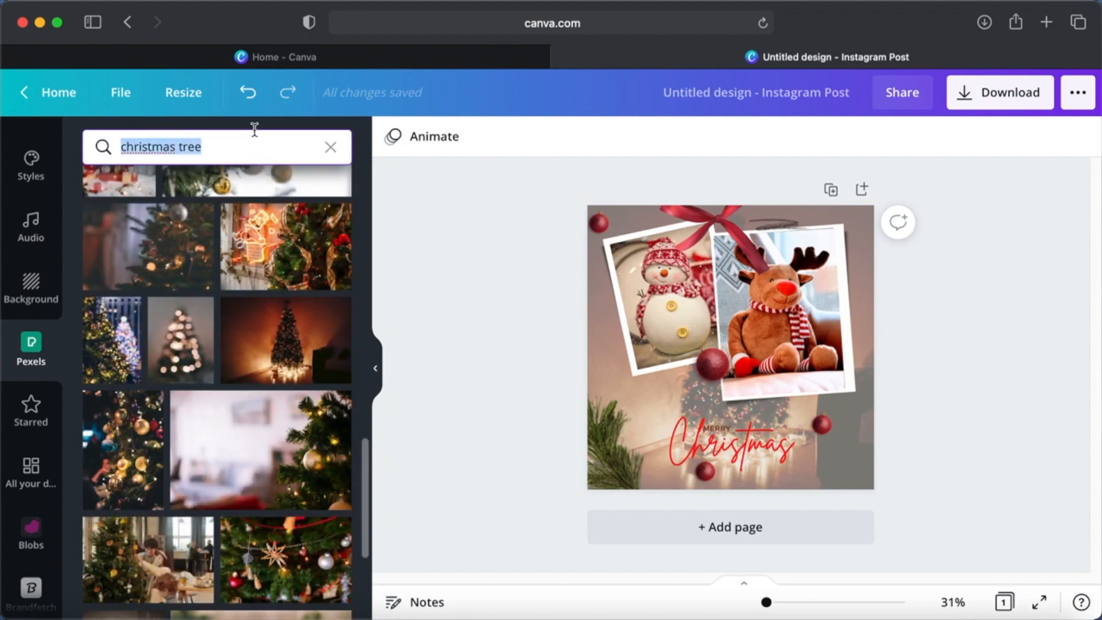
pyautogui.write('snow flak')
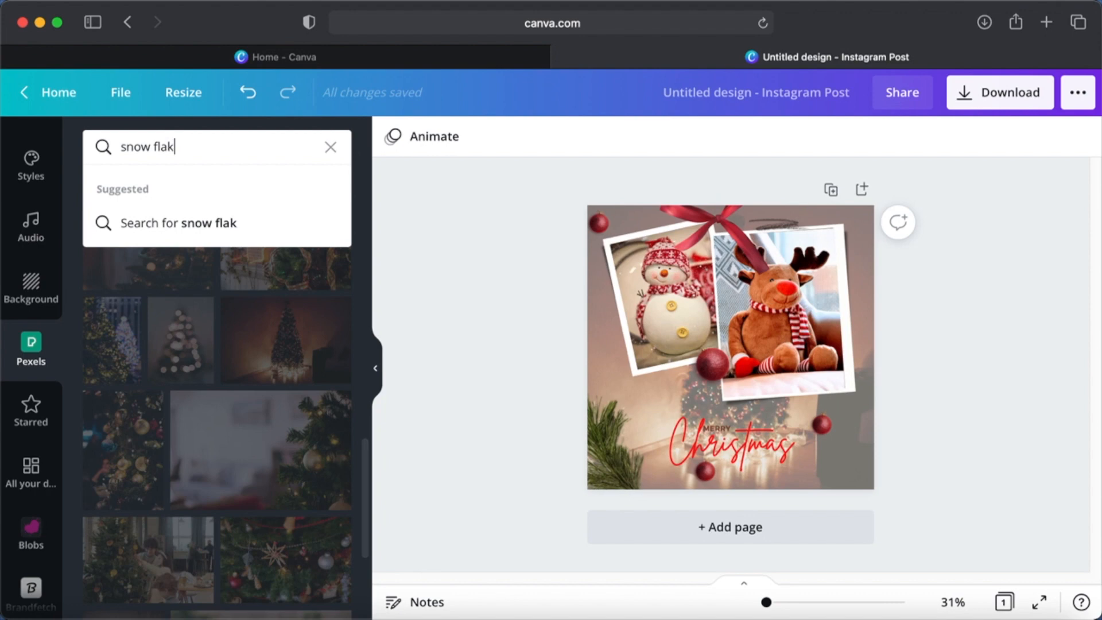
pyautogui.write('es')
pyautogui.press('Return')
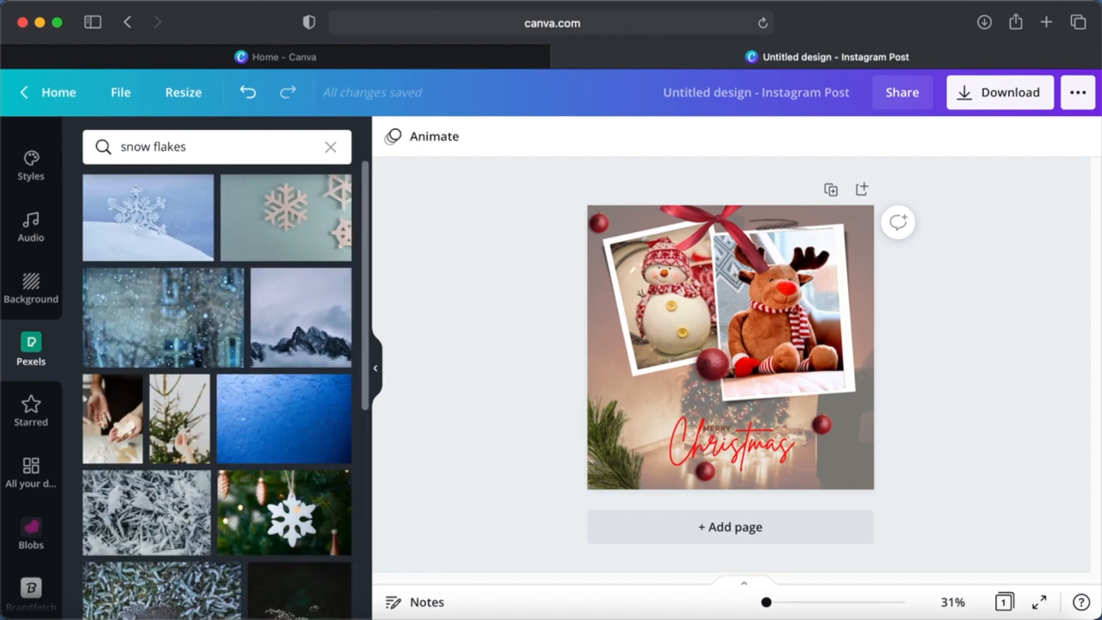
pyautogui.scroll(-7, 251, 455)
pyautogui.scroll(-3, 254, 457)
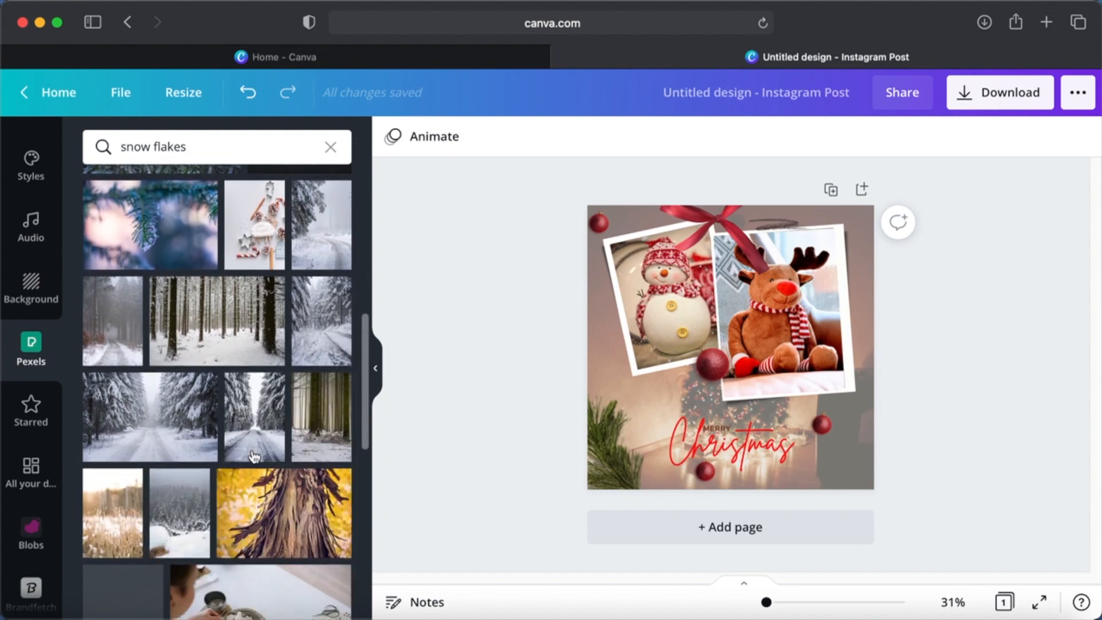
pyautogui.scroll(-10, 254, 456)
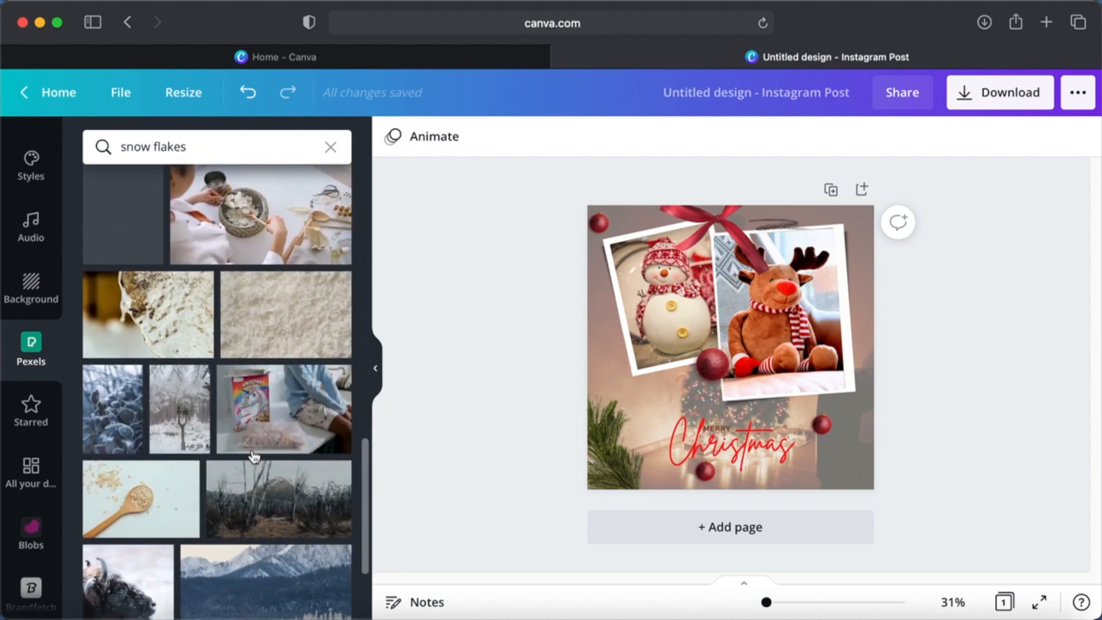
pyautogui.scroll(-5, 254, 456)
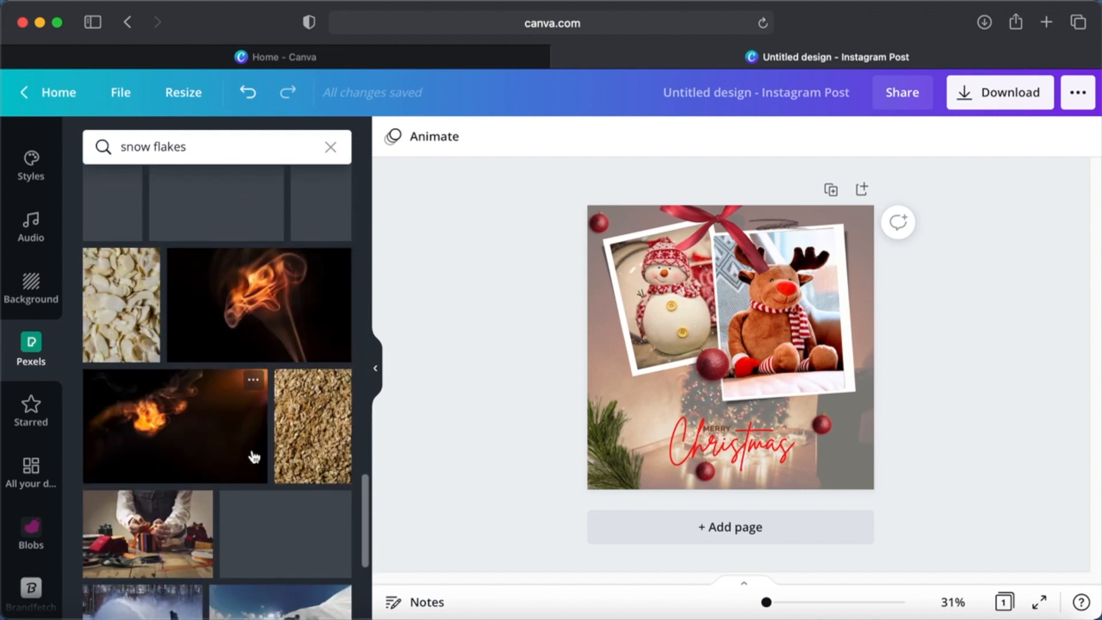
pyautogui.scroll(5, 35, 275)
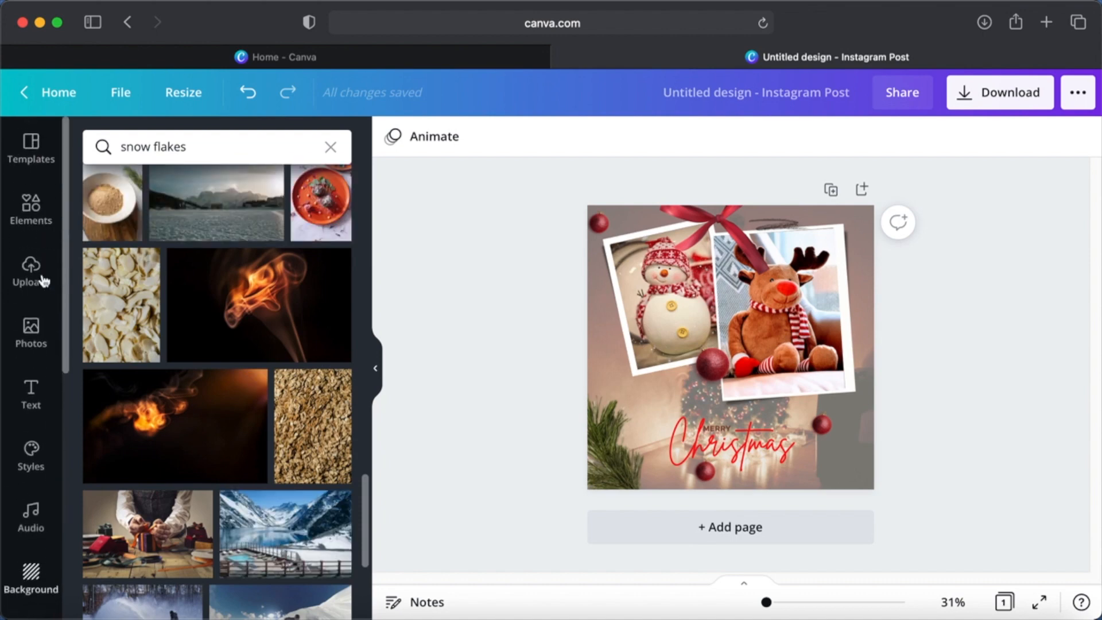
# - Search Canva's elements for "snowflakes" and add the first white snowflake graphic, shrunk, in the page's lower-right corner
pyautogui.click(34, 213)
pyautogui.click(170, 148)
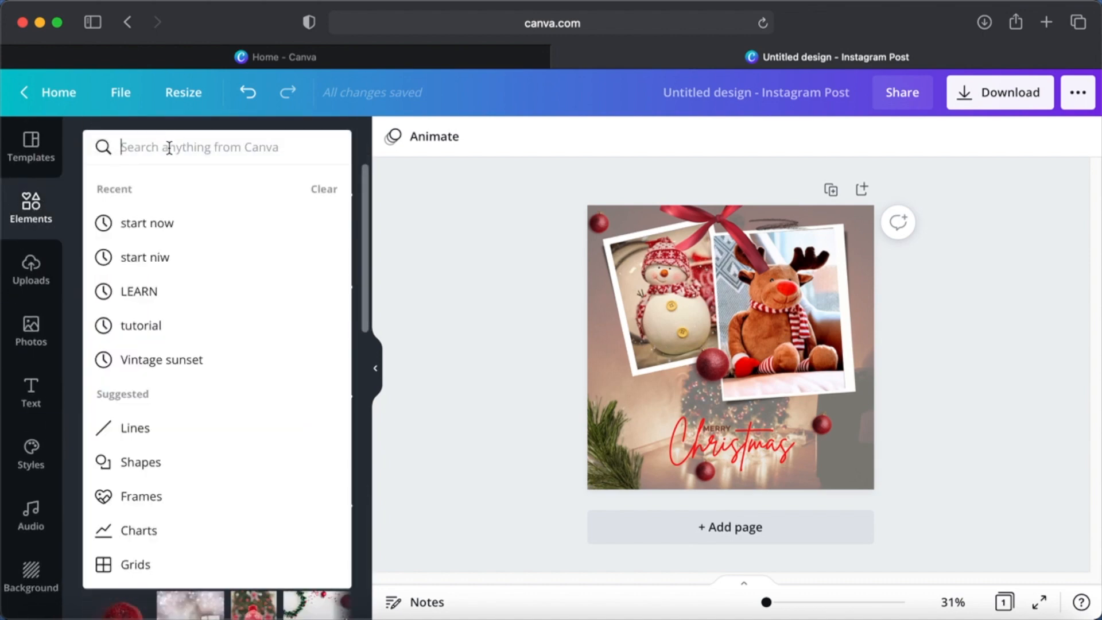
pyautogui.write('snowfla')
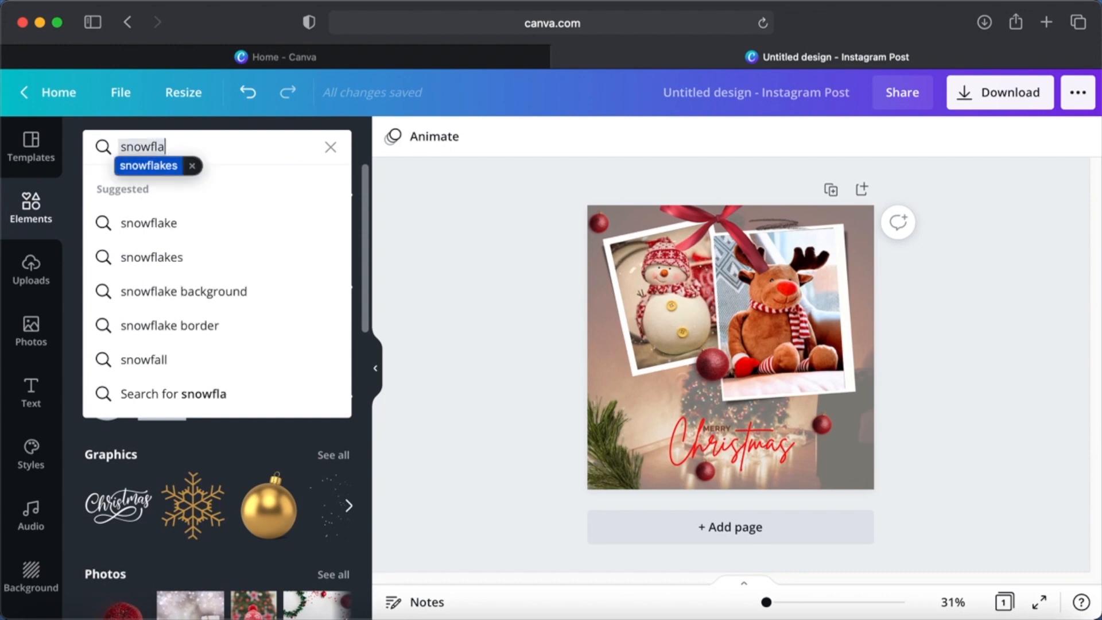
pyautogui.click(173, 256)
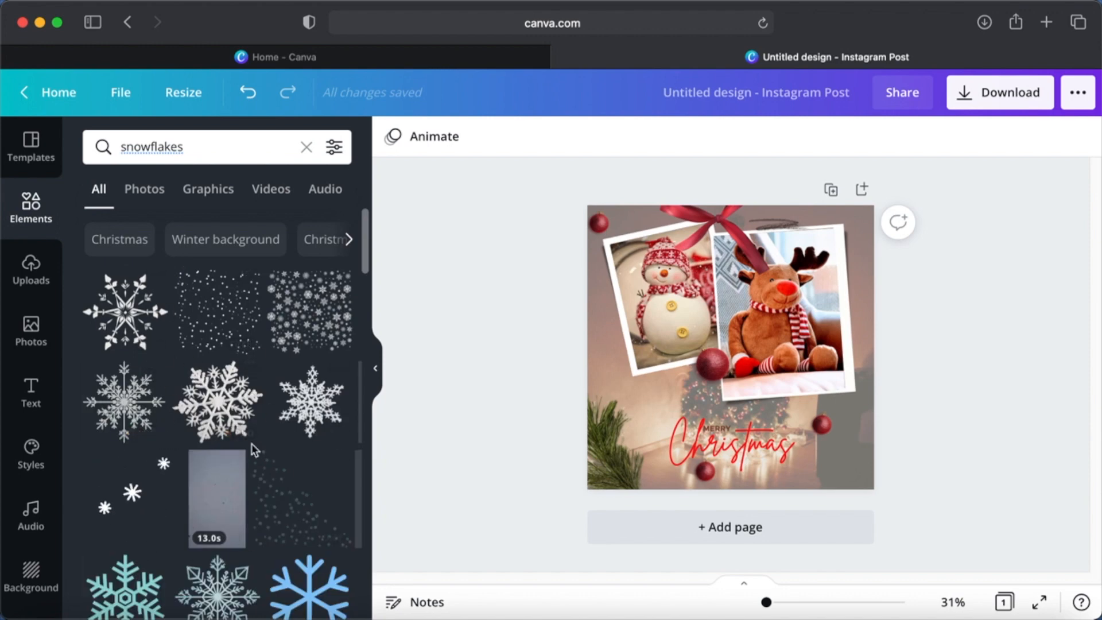
pyautogui.click(125, 311)
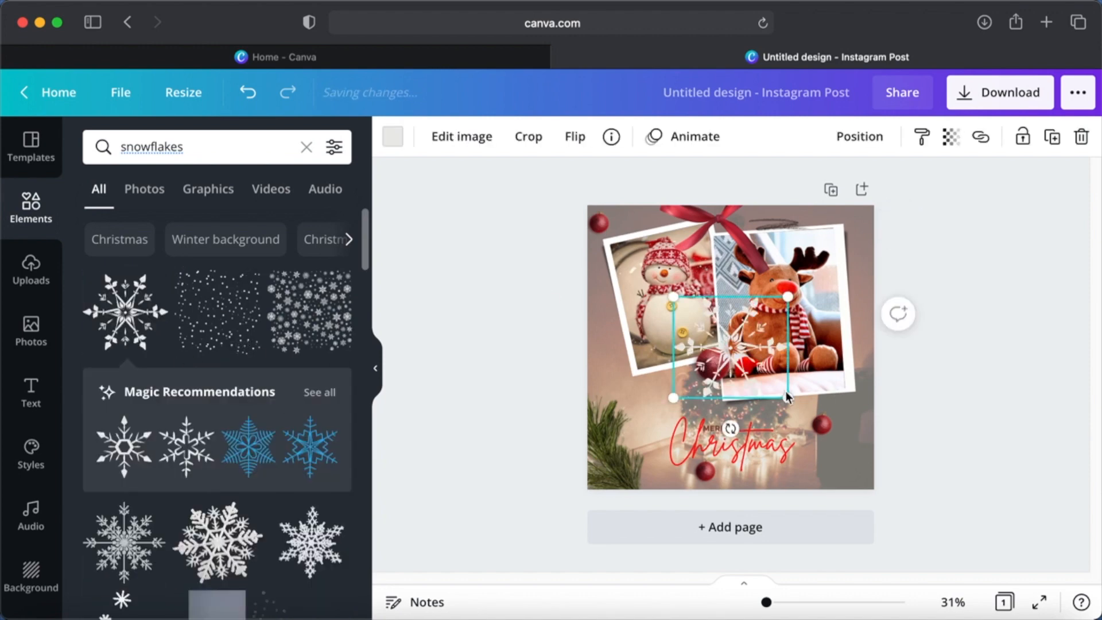
pyautogui.moveTo(766, 389); pyautogui.dragTo(848, 463)
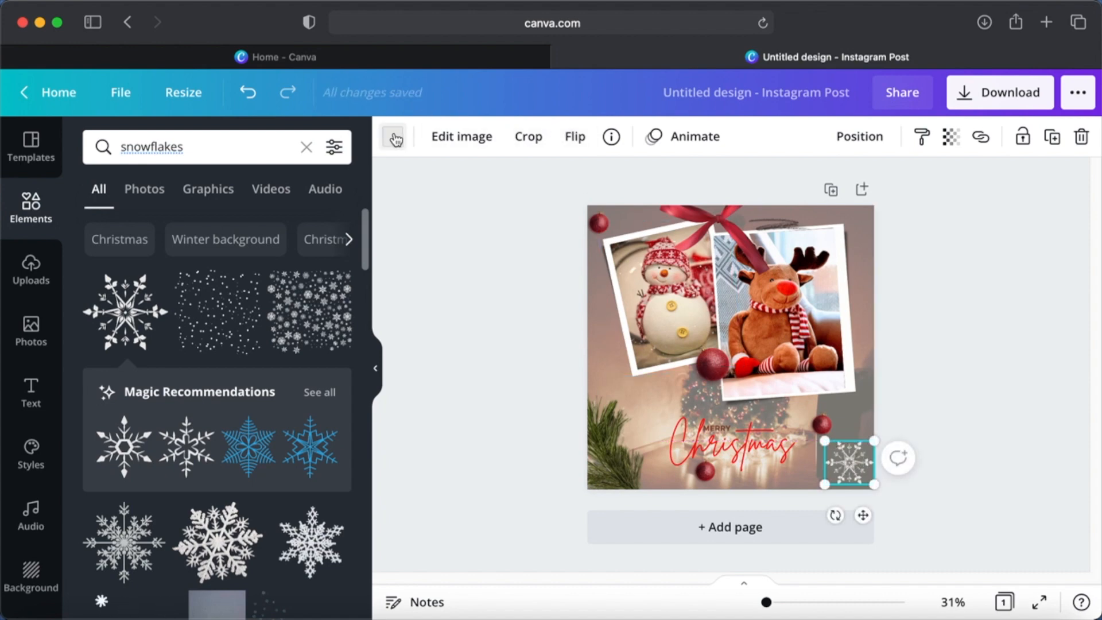
# - Recolour the snowflake with the document's light grey and place it, tilted, partly over the page's upper-right corner
pyautogui.click(395, 140)
pyautogui.click(286, 226)
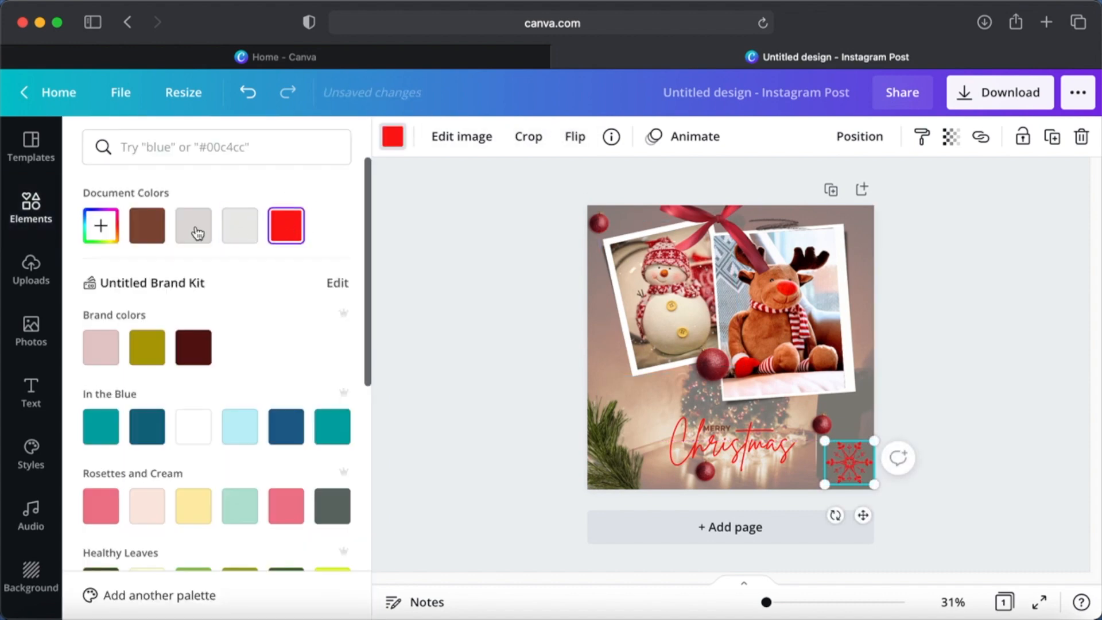
pyautogui.click(193, 227)
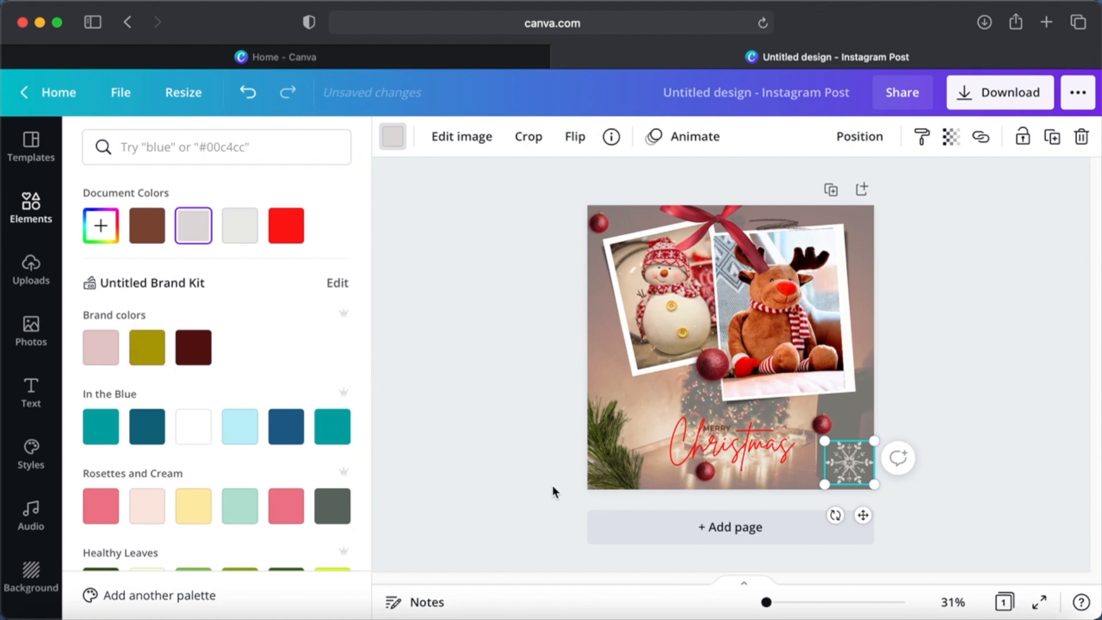
pyautogui.click(990, 404)
pyautogui.moveTo(838, 517); pyautogui.dragTo(864, 208)
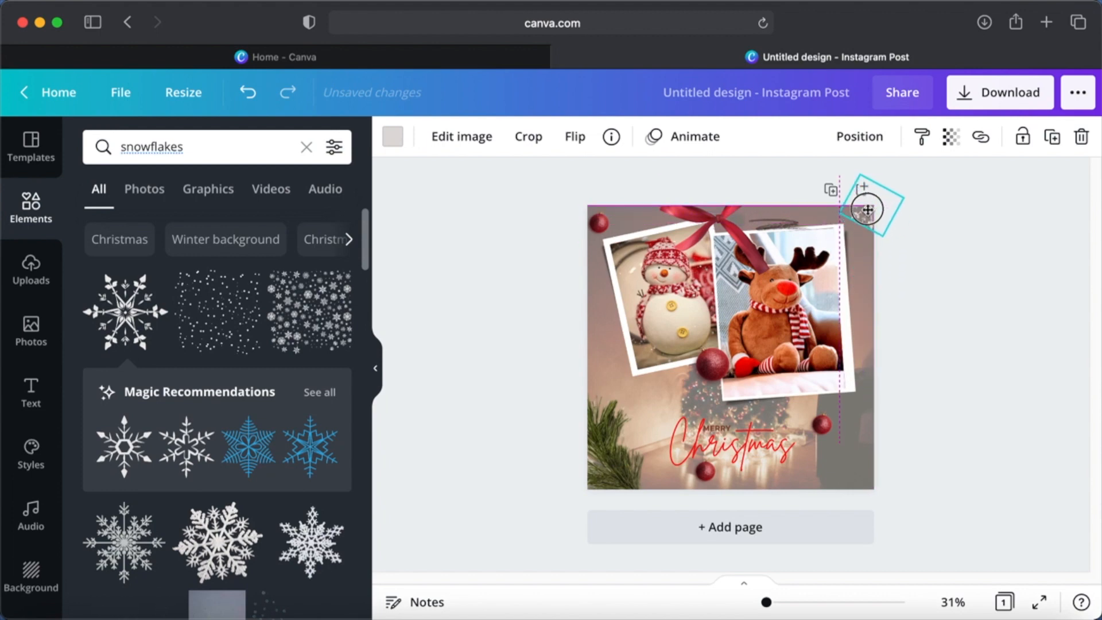
pyautogui.click(911, 256)
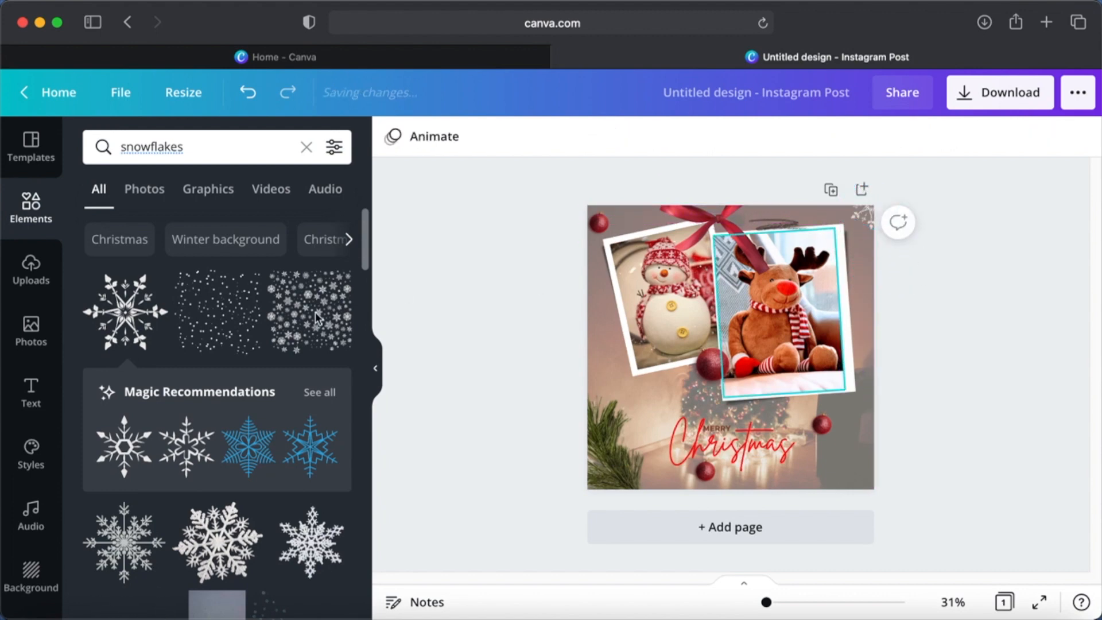
# - Add the graphic with a cluster of scattered large and small snowflakes to the page
pyautogui.scroll(-6, 267, 483)
pyautogui.scroll(-2, 266, 483)
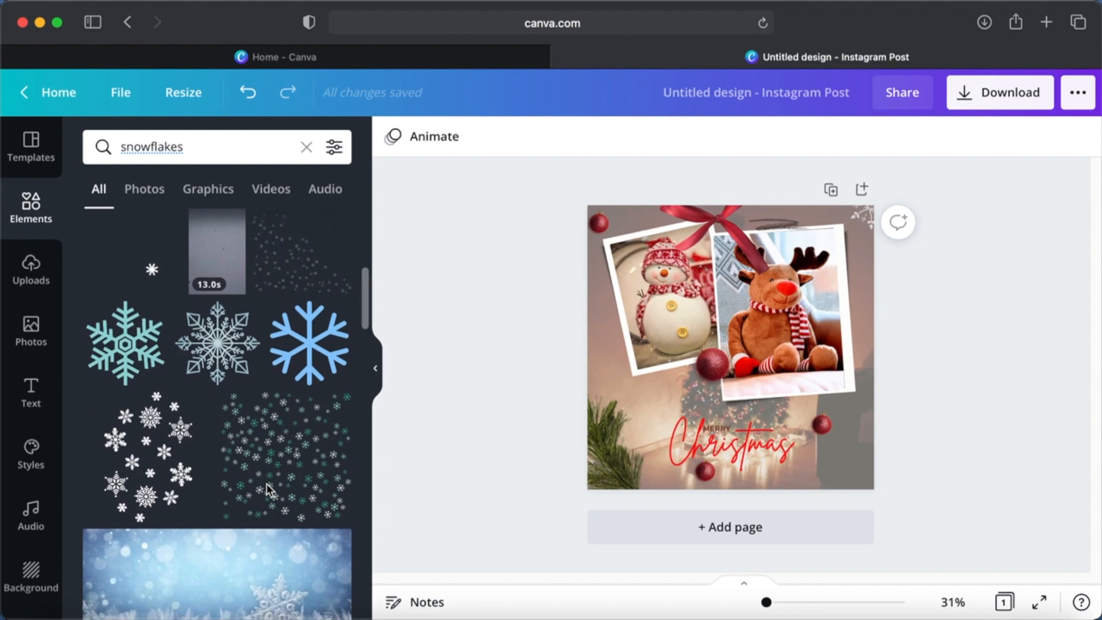
pyautogui.scroll(-1, 268, 491)
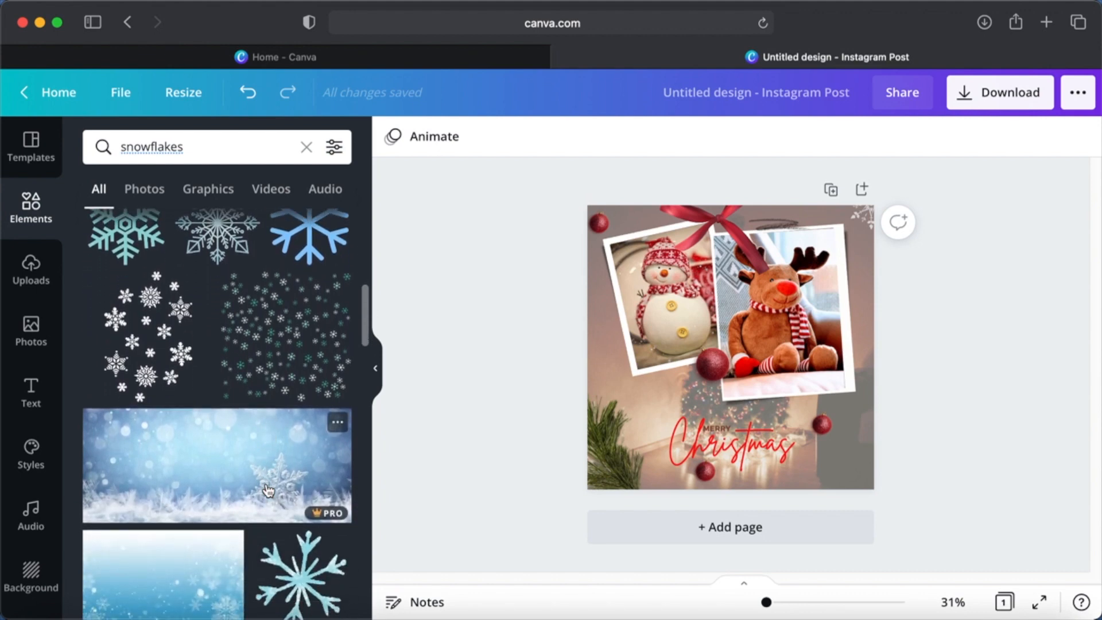
pyautogui.click(148, 356)
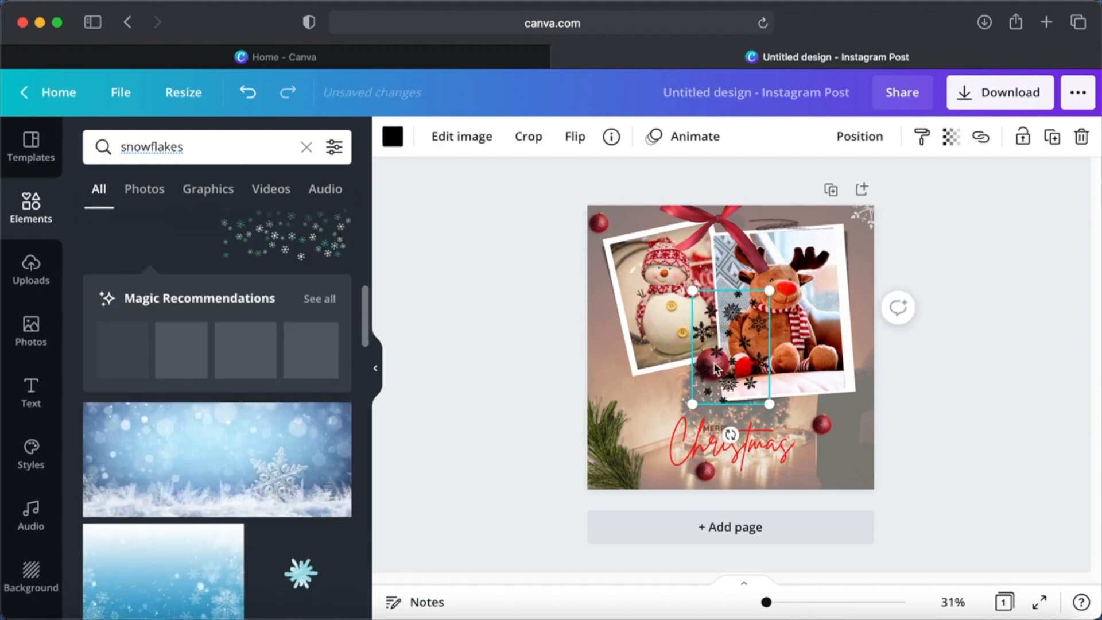
# - Recolour the snowflake cluster with the document's light grey and move it to the page's lower-right corner
pyautogui.click(400, 138)
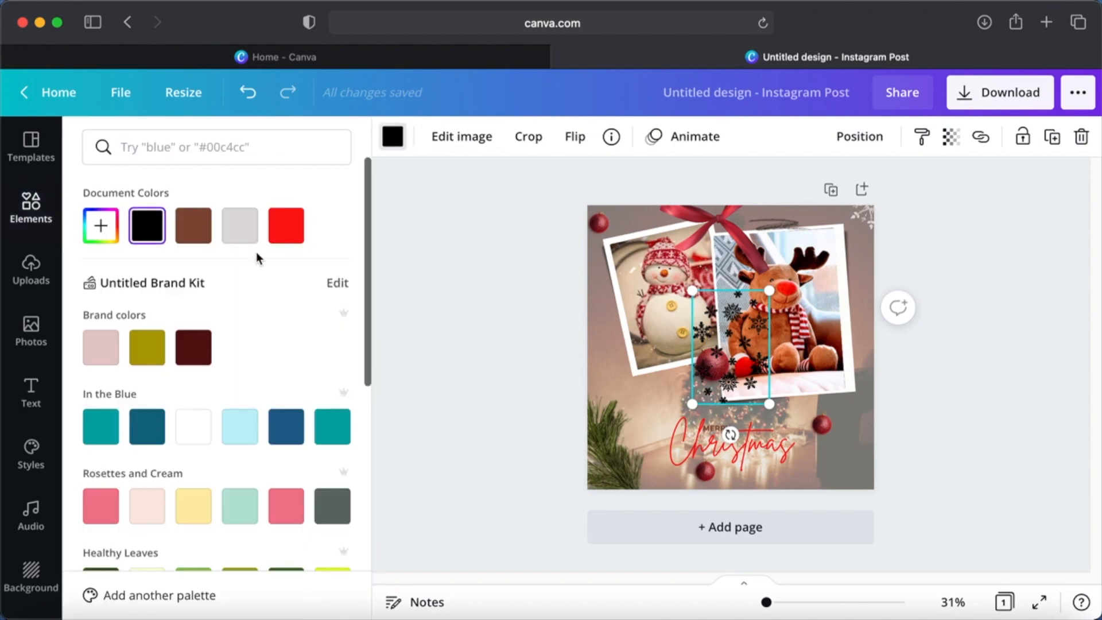
pyautogui.click(244, 235)
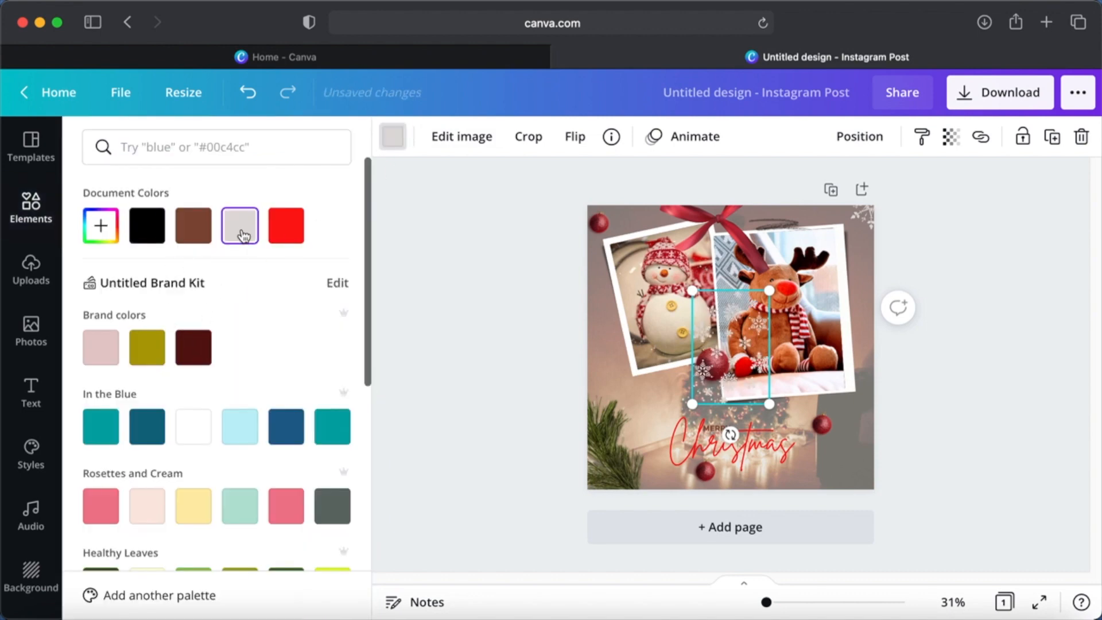
pyautogui.moveTo(706, 379); pyautogui.dragTo(819, 461)
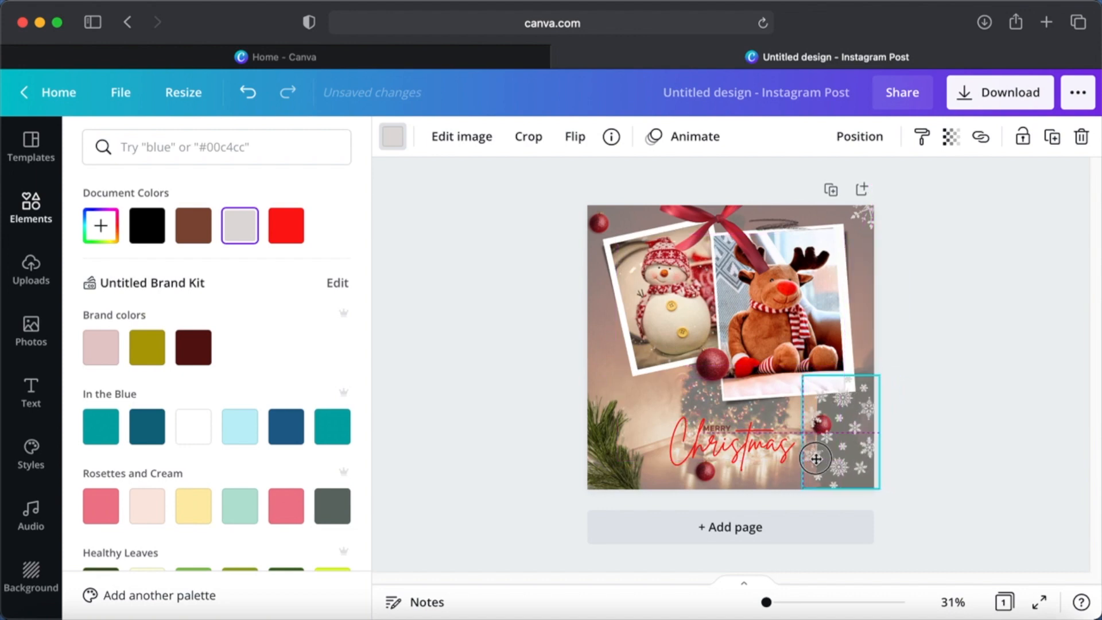
# - Tilt the snowflake cluster along the page's right edge beside the reindeer photo and place a copy over the fir branch in the lower-left corner
pyautogui.moveTo(841, 523); pyautogui.dragTo(794, 509)
pyautogui.moveTo(844, 373); pyautogui.dragTo(871, 275)
pyautogui.click(929, 301)
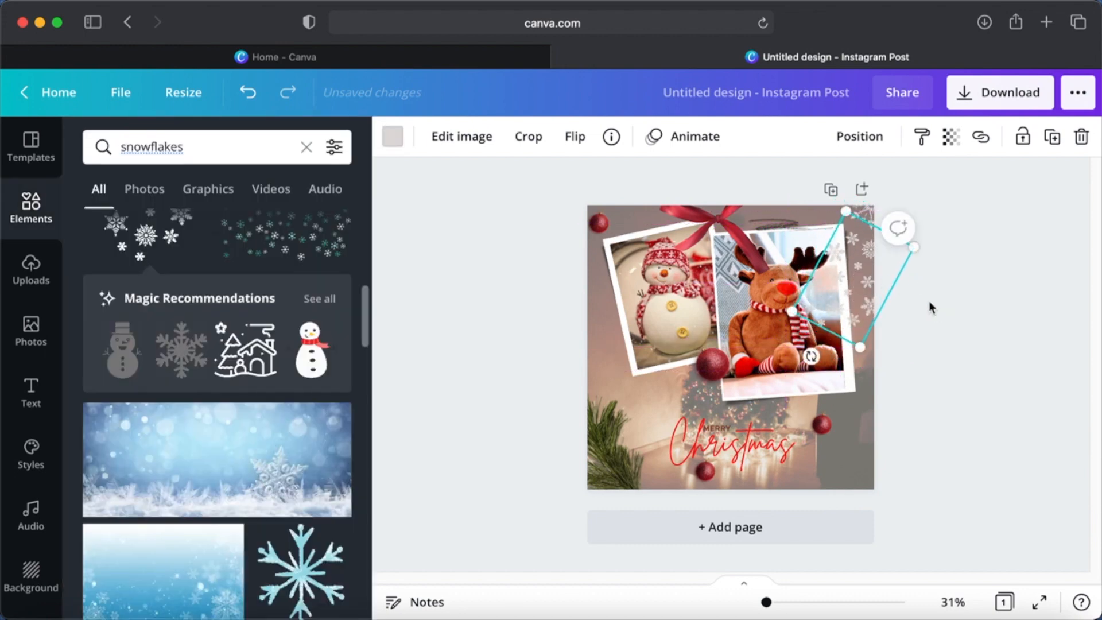
pyautogui.click(929, 301)
pyautogui.click(863, 302)
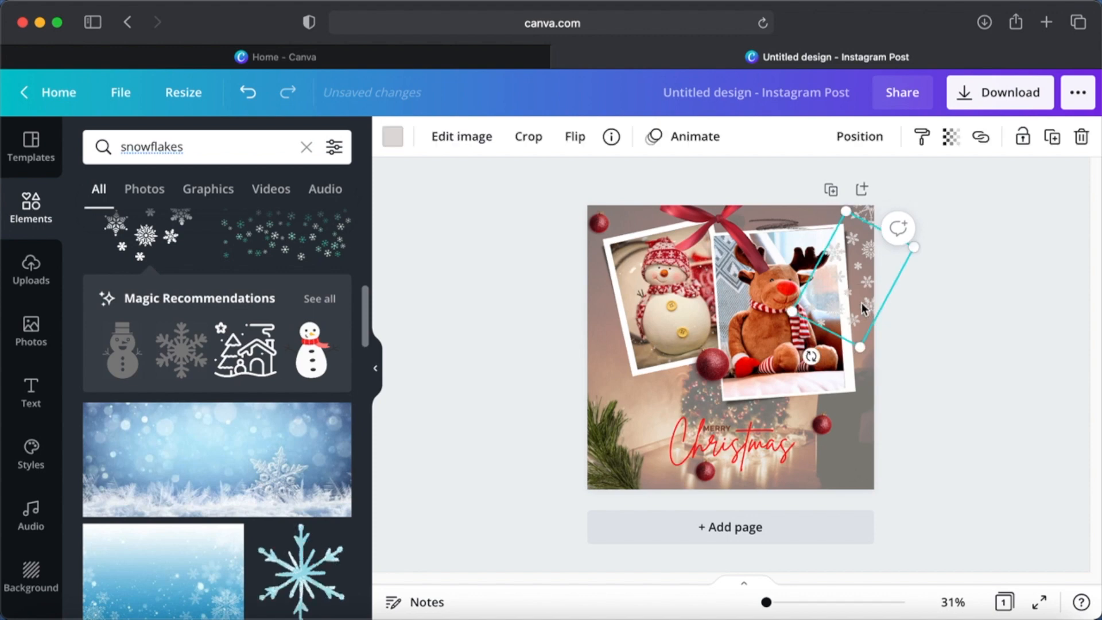
pyautogui.moveTo(817, 362); pyautogui.dragTo(907, 355)
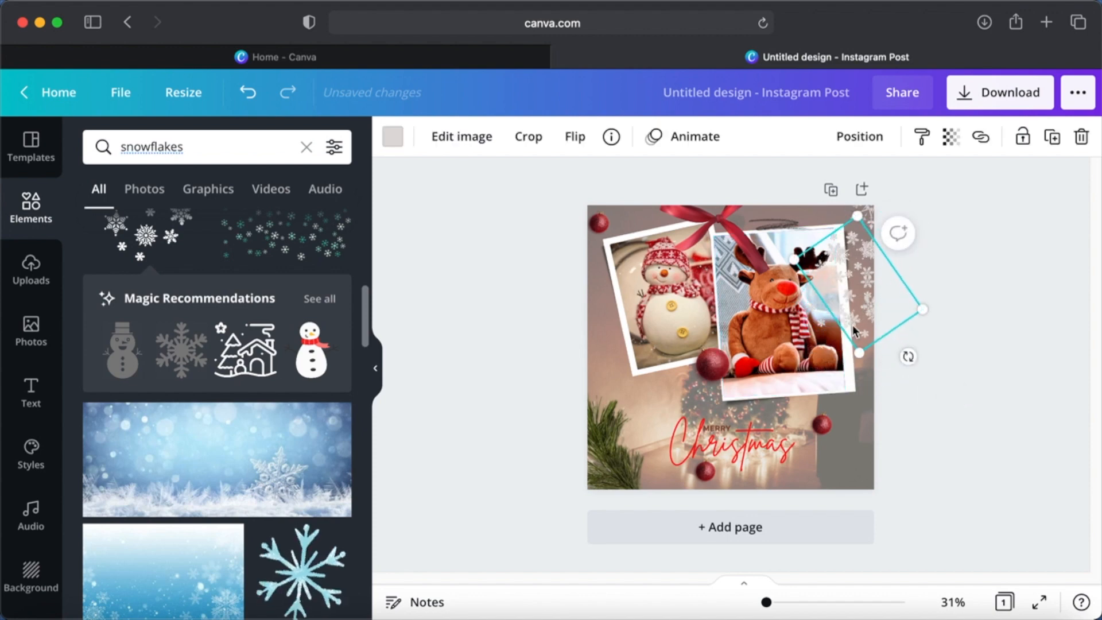
pyautogui.moveTo(839, 322); pyautogui.dragTo(570, 455)
pyautogui.click(990, 269)
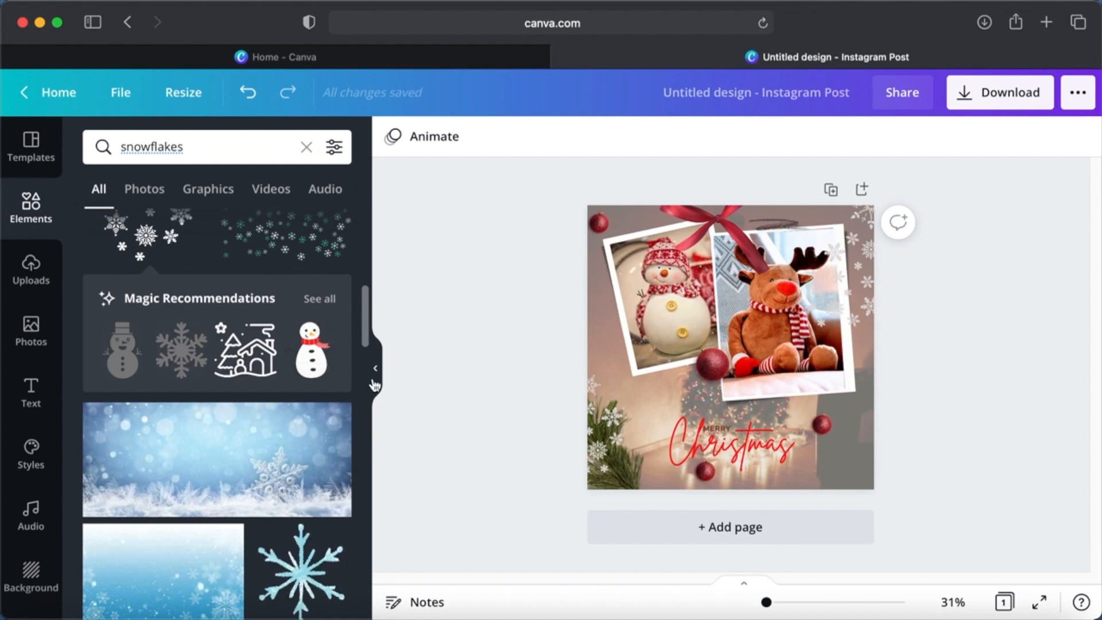
pyautogui.click(328, 301)
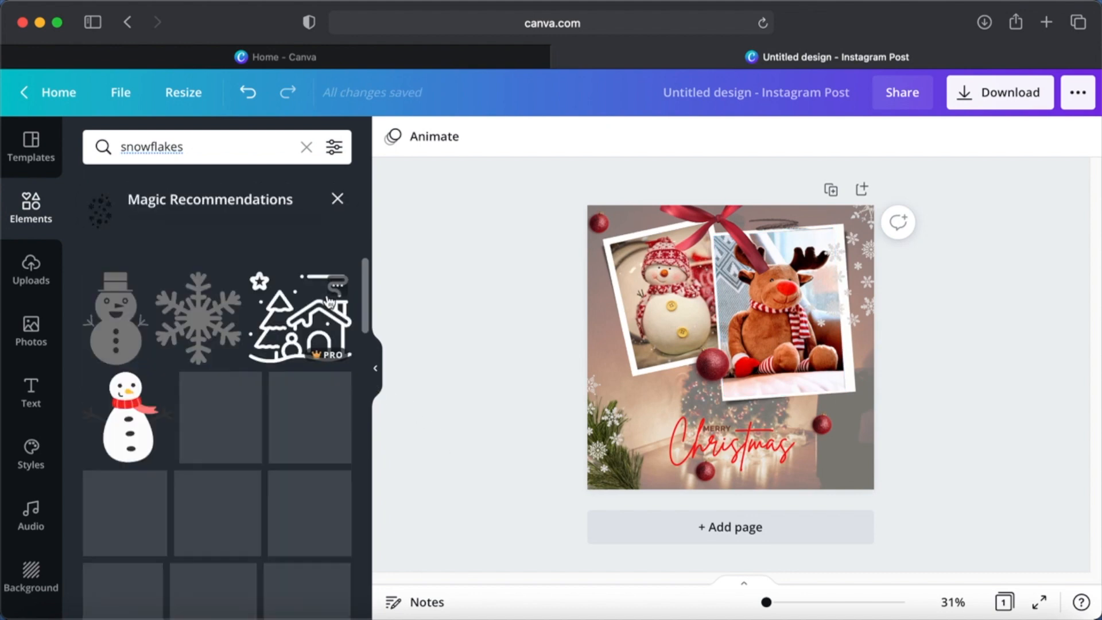
pyautogui.scroll(-10, 227, 451)
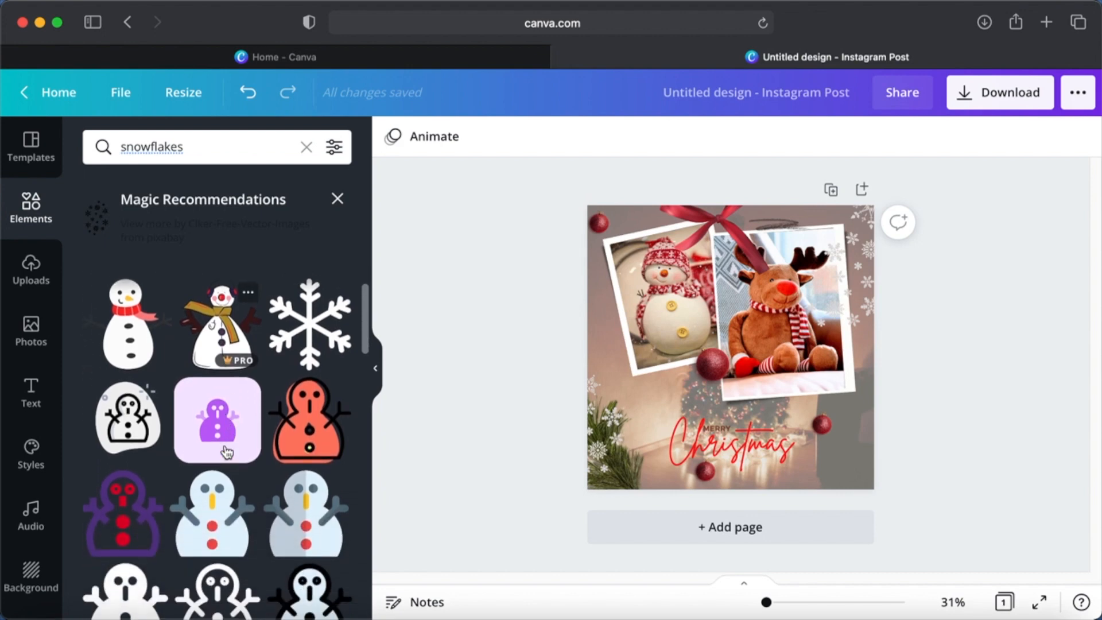
pyautogui.scroll(-10, 228, 451)
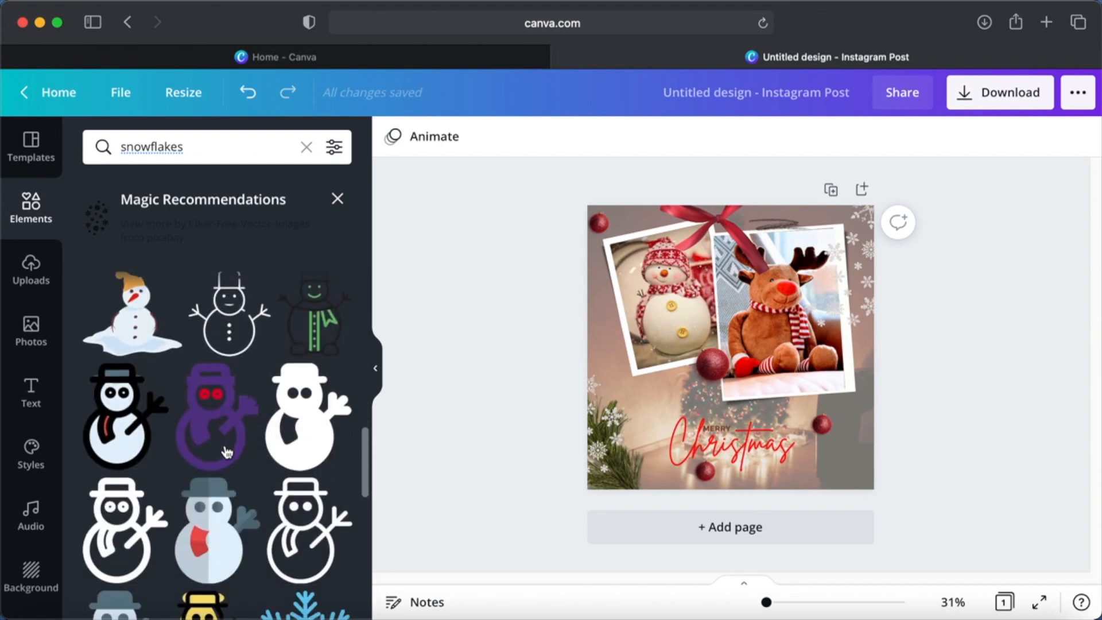
pyautogui.scroll(-5, 227, 452)
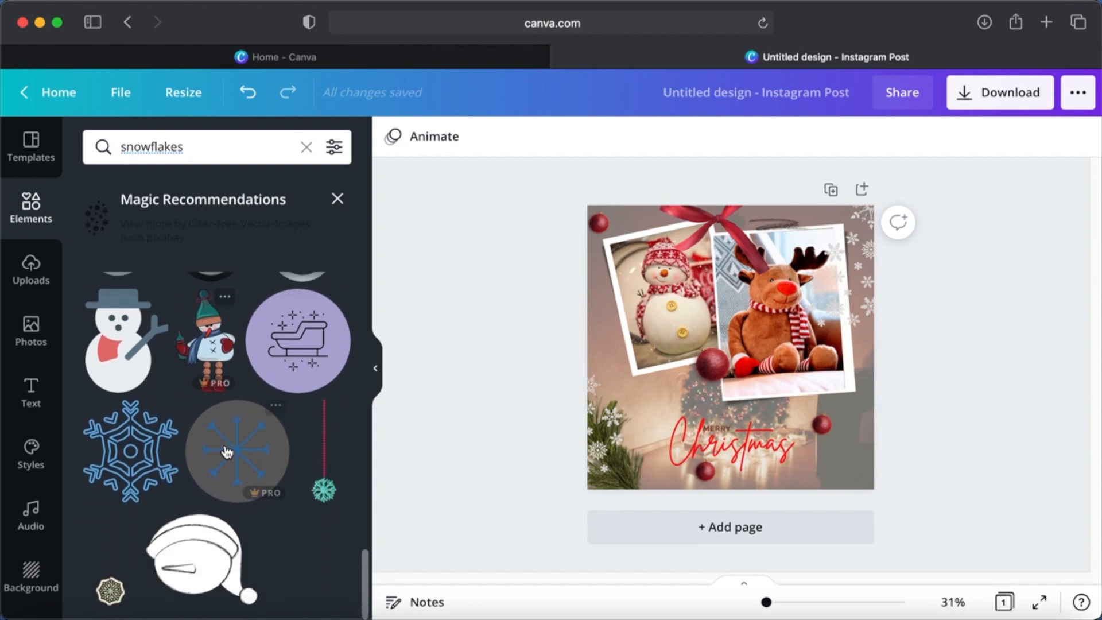
# - Search the elements for "santa" and add the golden sleigh with three reindeer to the page
pyautogui.click(223, 148)
pyautogui.doubleClick(224, 148)
pyautogui.write('sa')
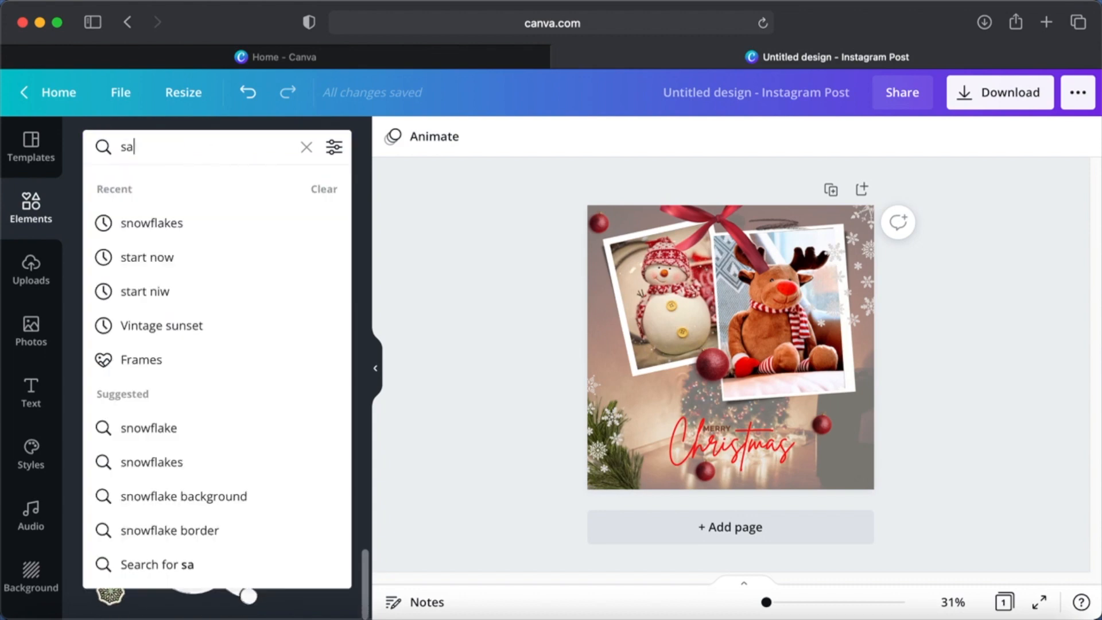
pyautogui.write('nta')
pyautogui.press('Return')
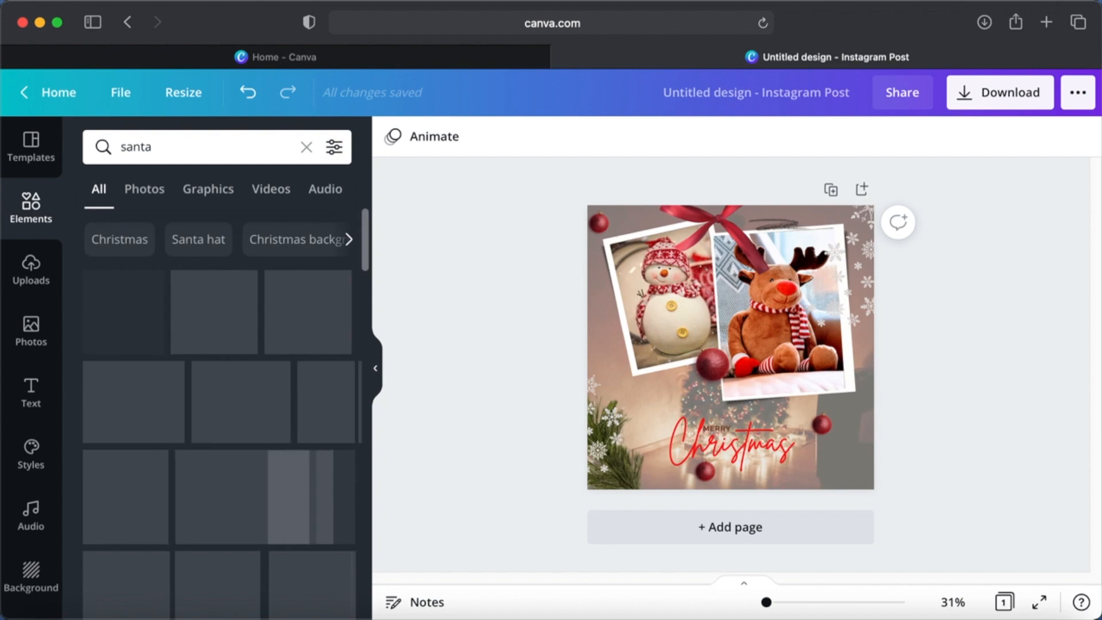
pyautogui.click(226, 154)
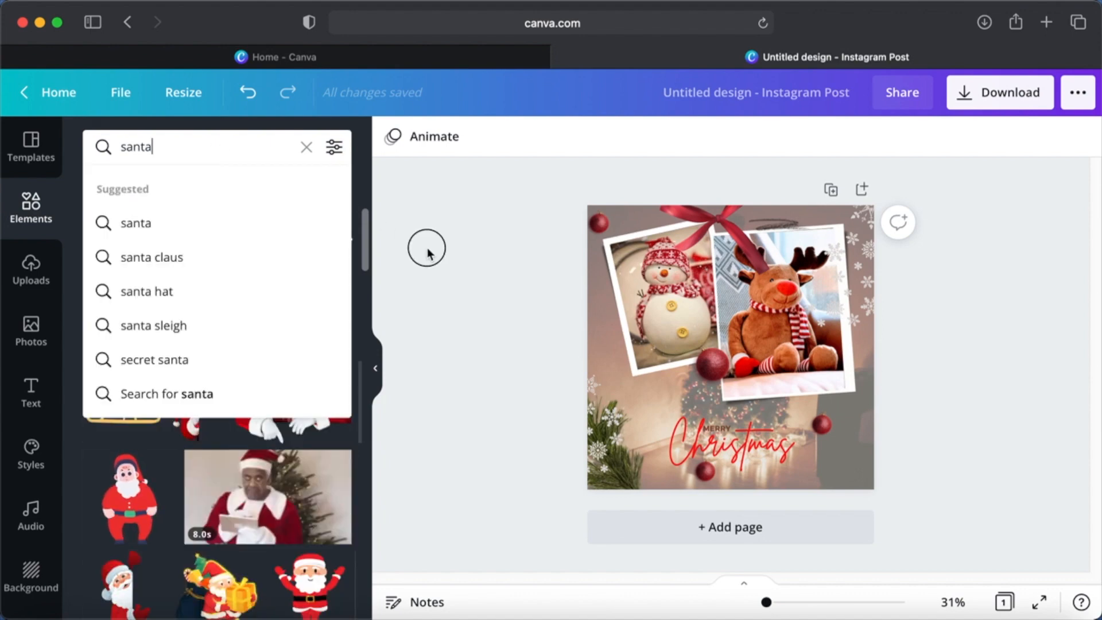
pyautogui.click(427, 250)
pyautogui.scroll(-5, 200, 445)
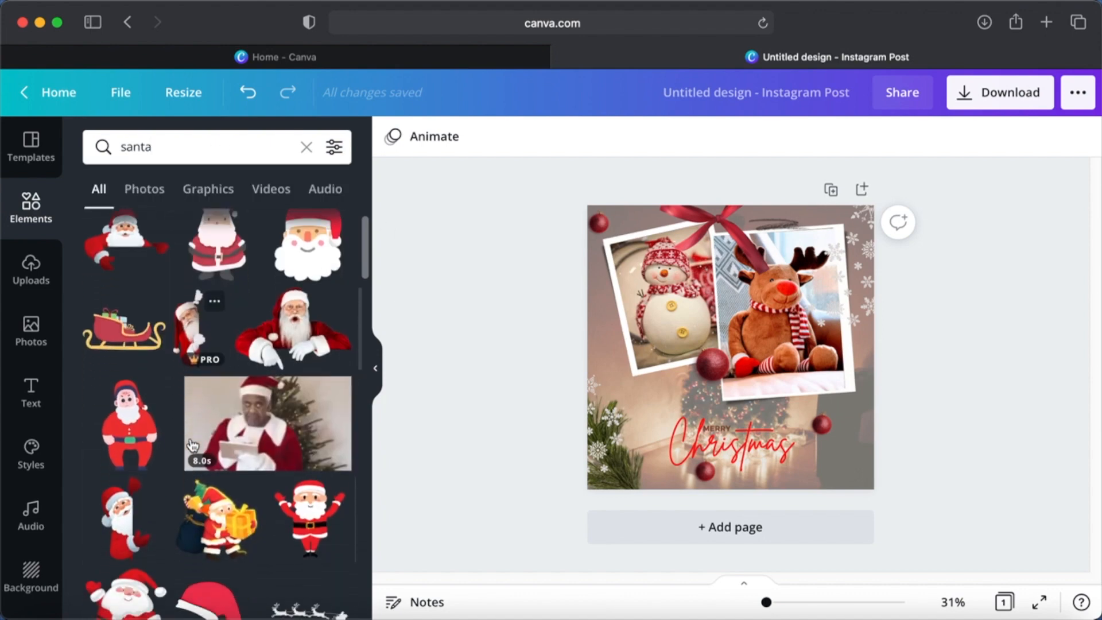
pyautogui.scroll(-6, 192, 444)
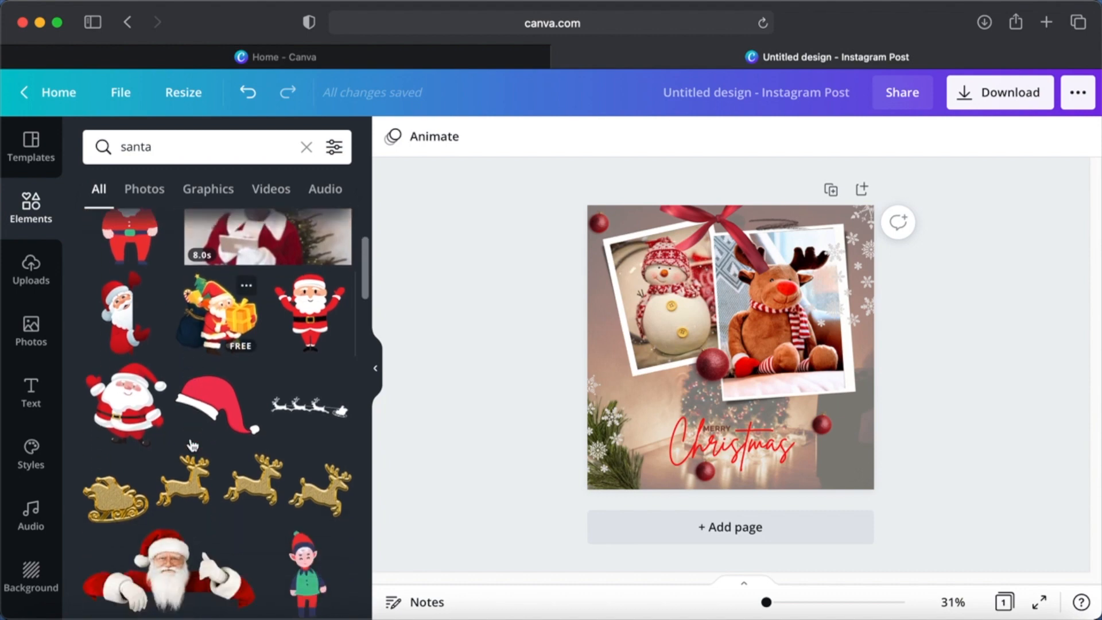
pyautogui.scroll(-1, 192, 445)
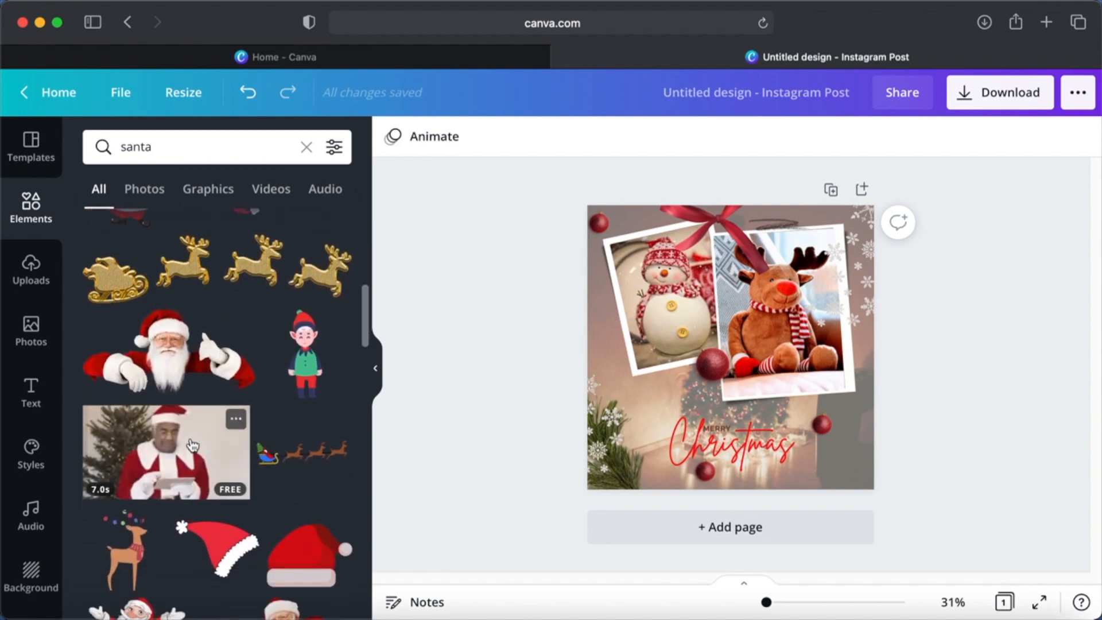
pyautogui.click(212, 264)
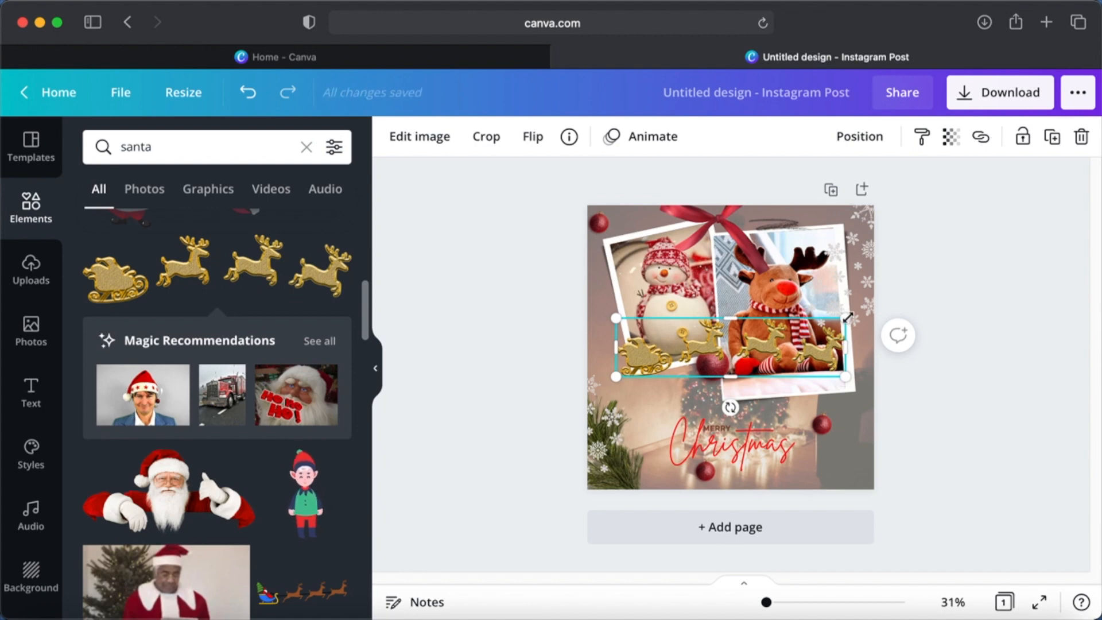
# - Shrink the golden sleigh graphic, rotate it to about -19°, and place it at the lower right beside the Christmas text
pyautogui.moveTo(846, 317); pyautogui.dragTo(825, 449)
pyautogui.press('super+z')
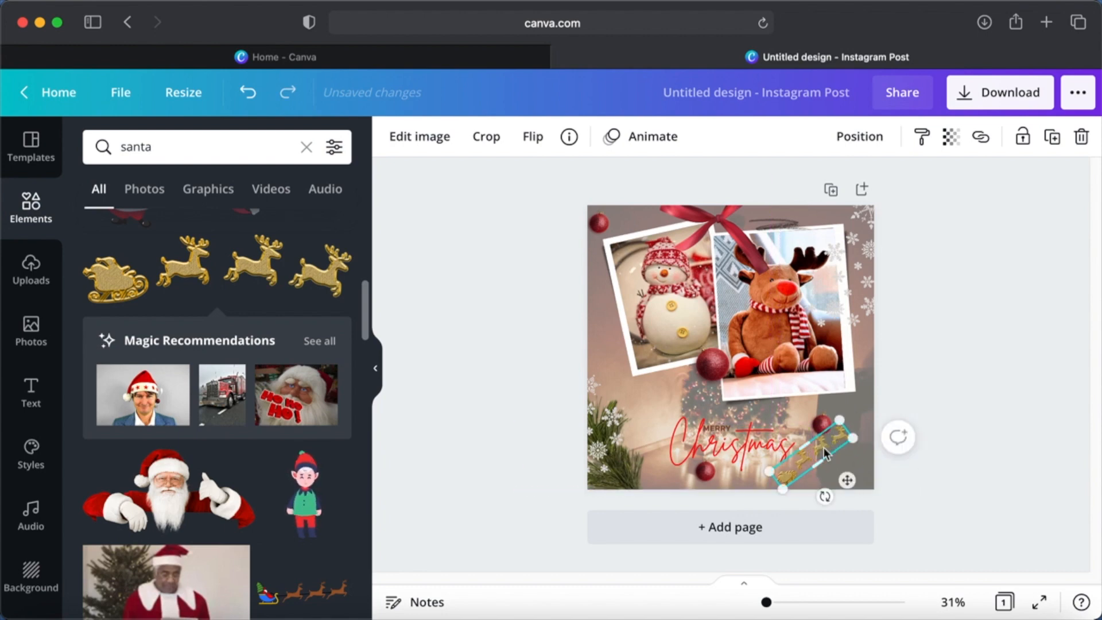
pyautogui.moveTo(827, 496); pyautogui.dragTo(817, 498)
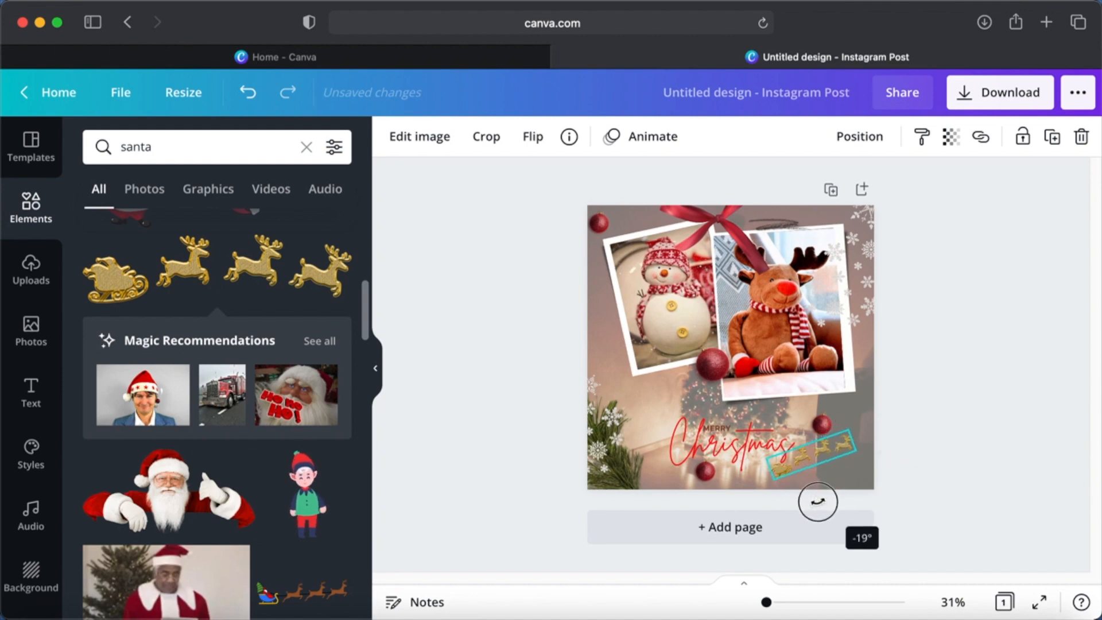
pyautogui.click(946, 384)
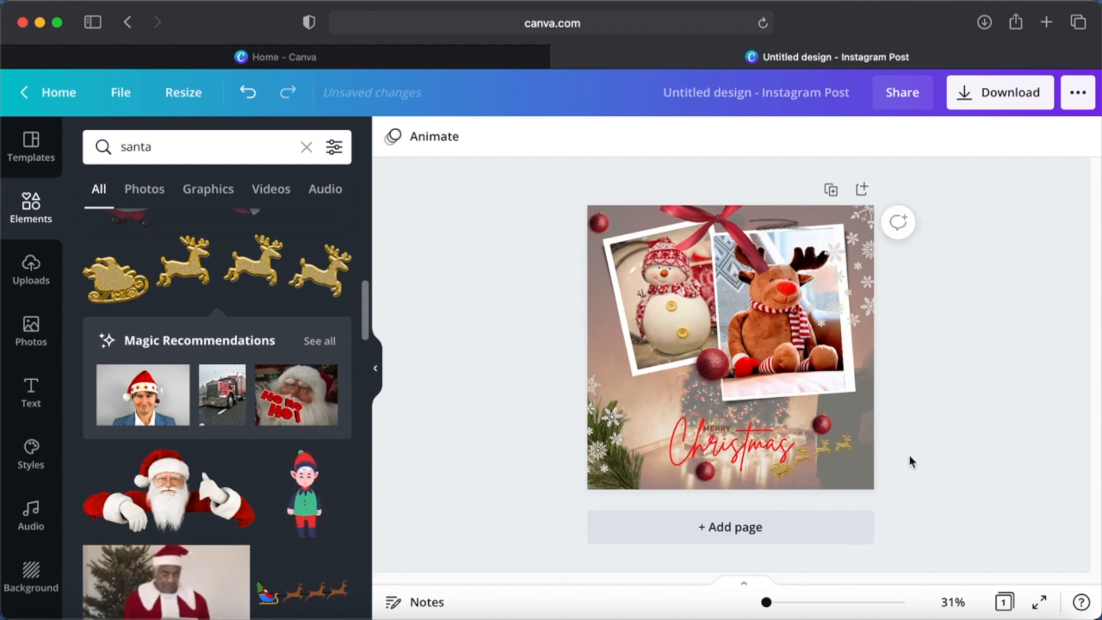
pyautogui.moveTo(829, 453); pyautogui.dragTo(827, 457)
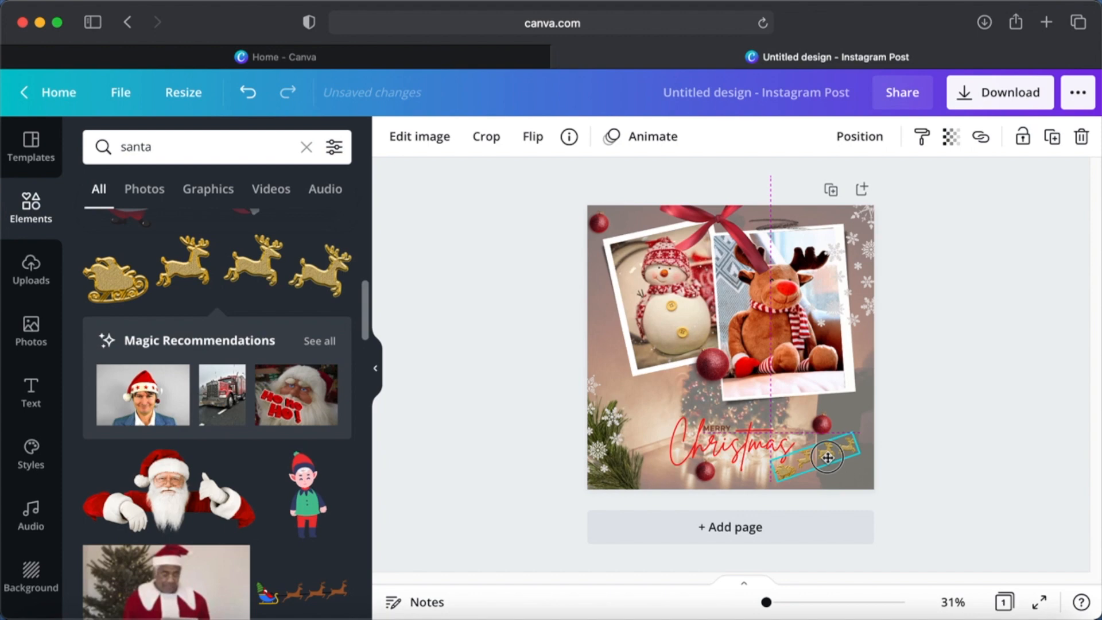
pyautogui.click(931, 412)
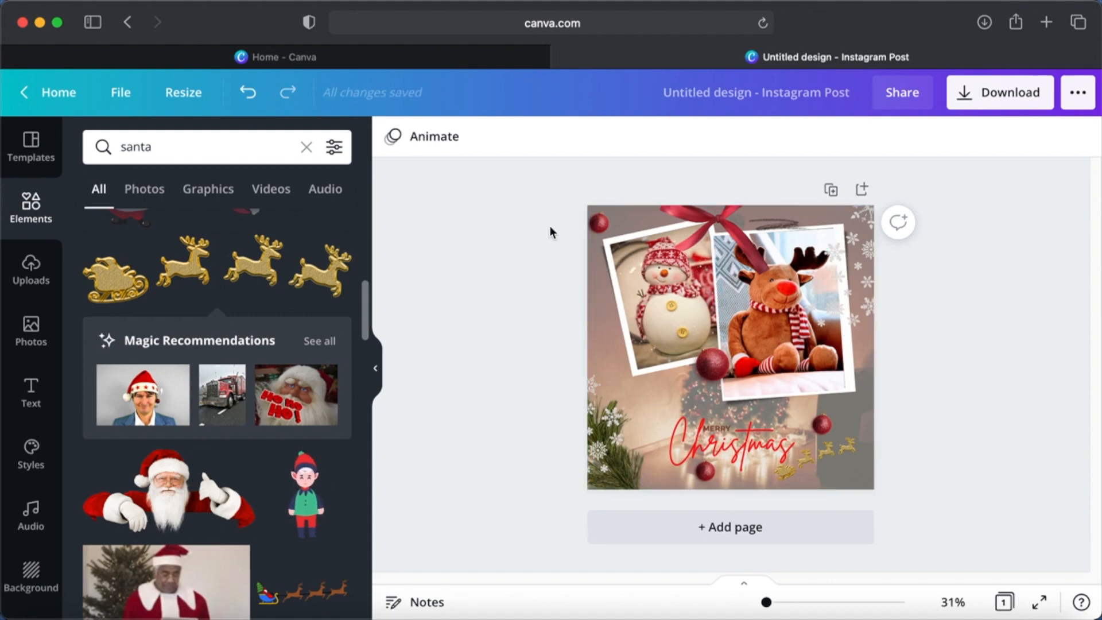
# - Try the Rise photo animation on the framed snowman photo
pyautogui.click(680, 319)
pyautogui.click(591, 142)
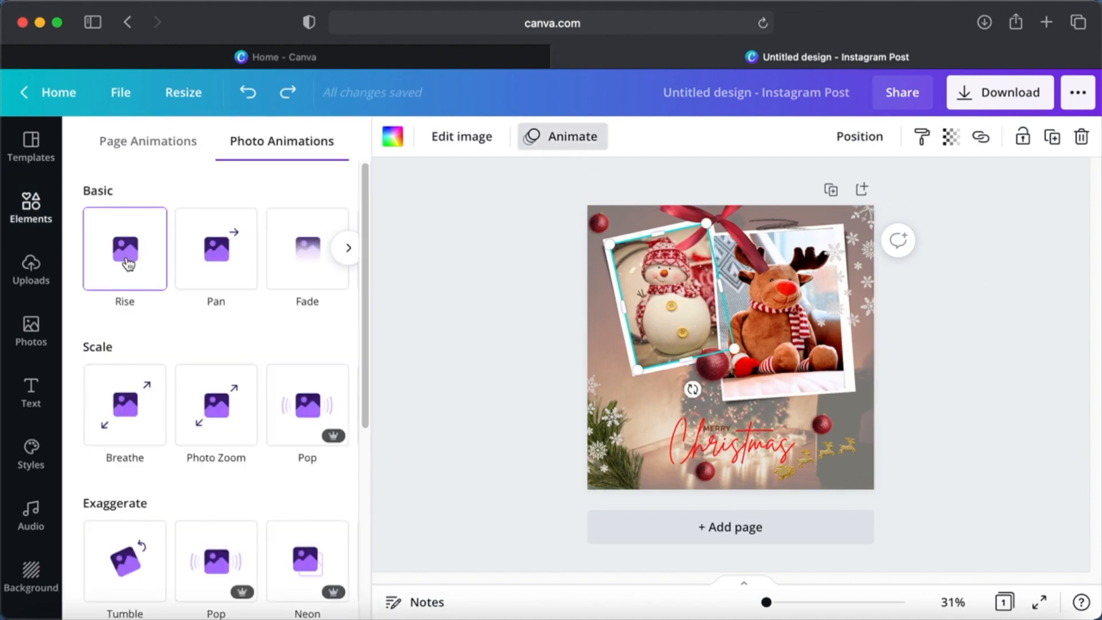
pyautogui.scroll(-3, 123, 404)
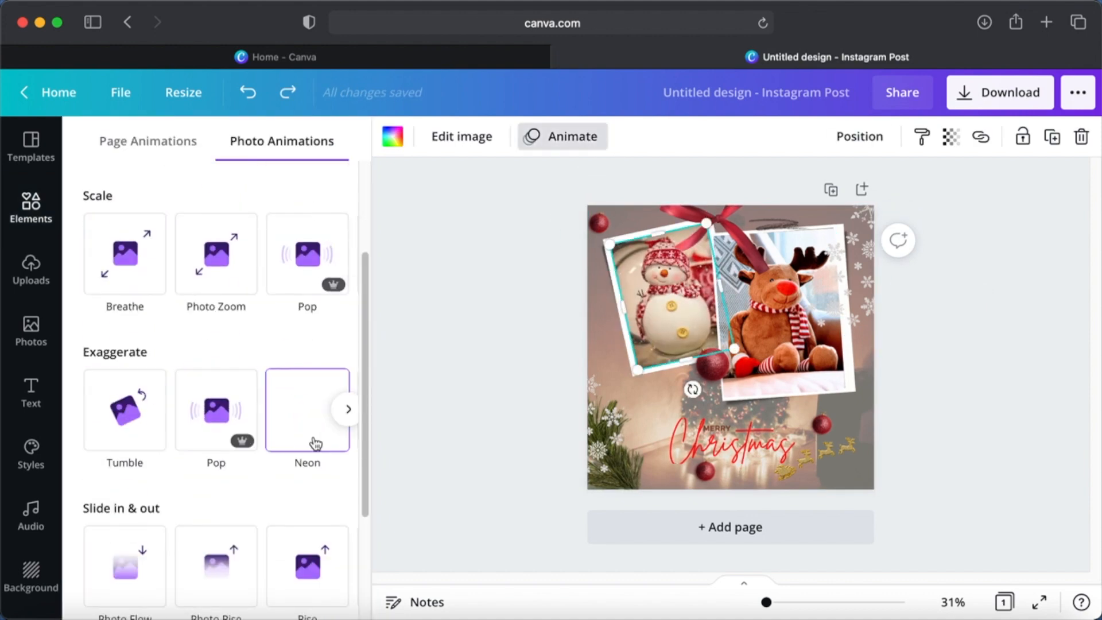
pyautogui.scroll(-3, 315, 443)
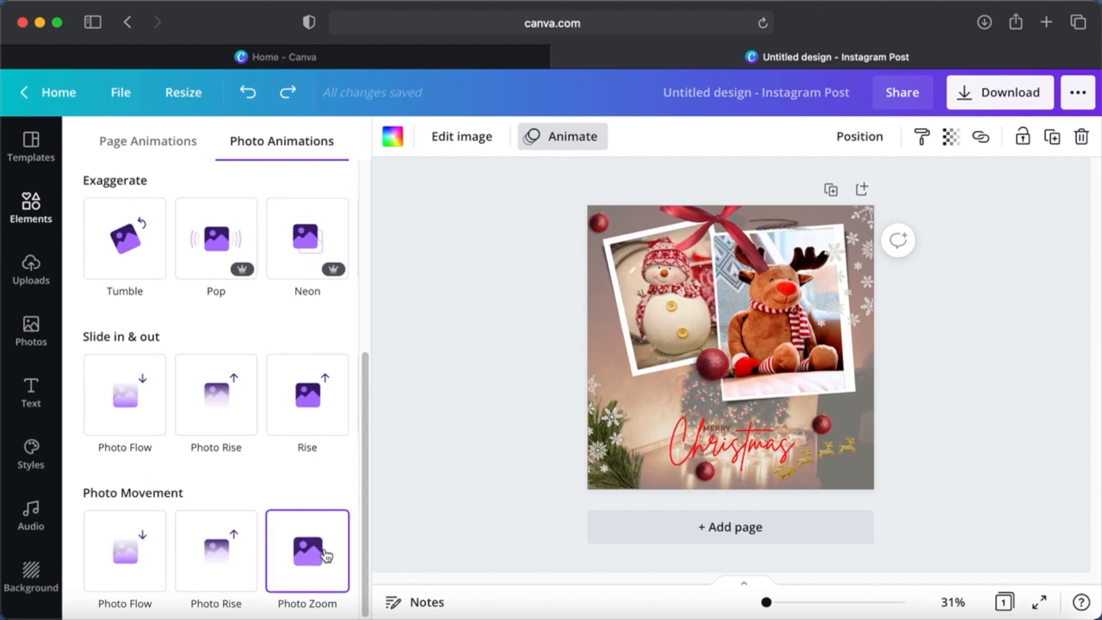
pyautogui.scroll(6, 224, 408)
pyautogui.click(140, 258)
pyautogui.click(491, 295)
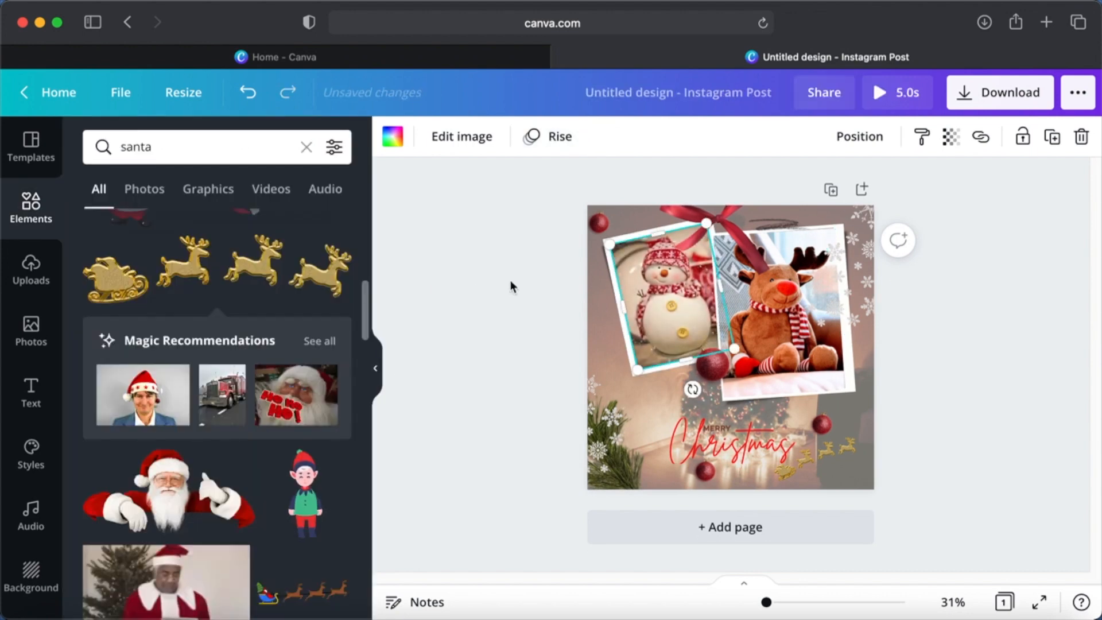
pyautogui.click(946, 356)
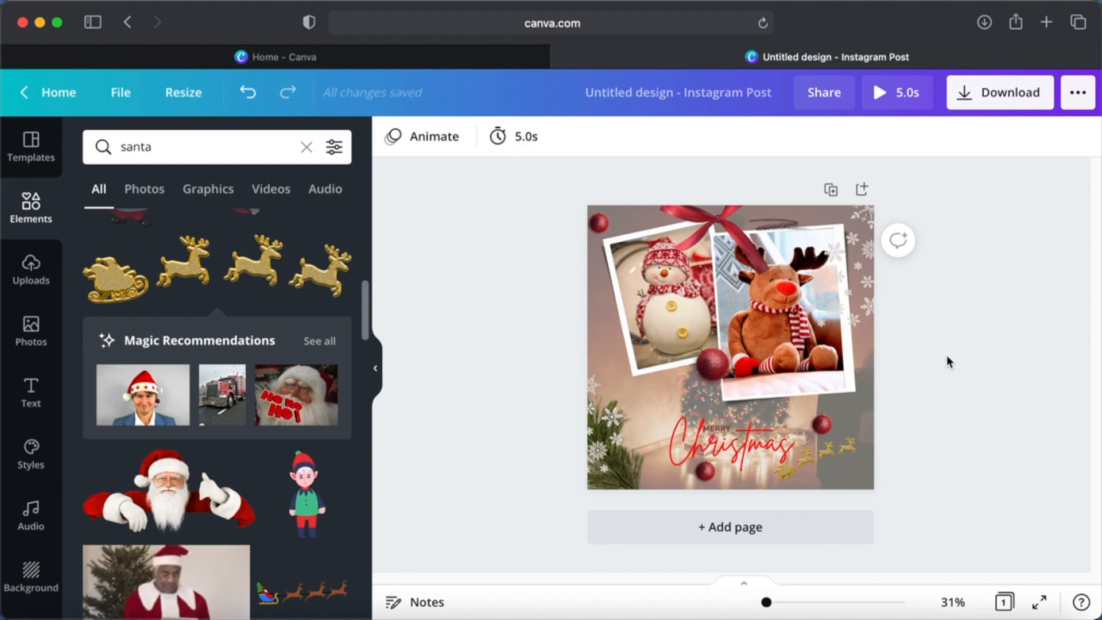
pyautogui.click(657, 293)
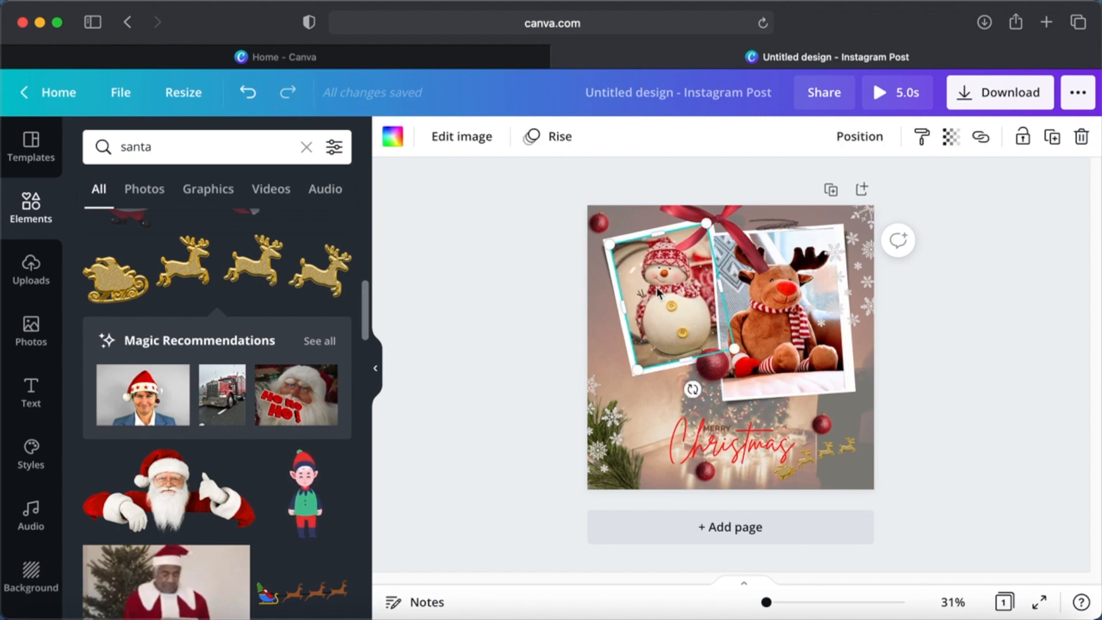
pyautogui.click(946, 297)
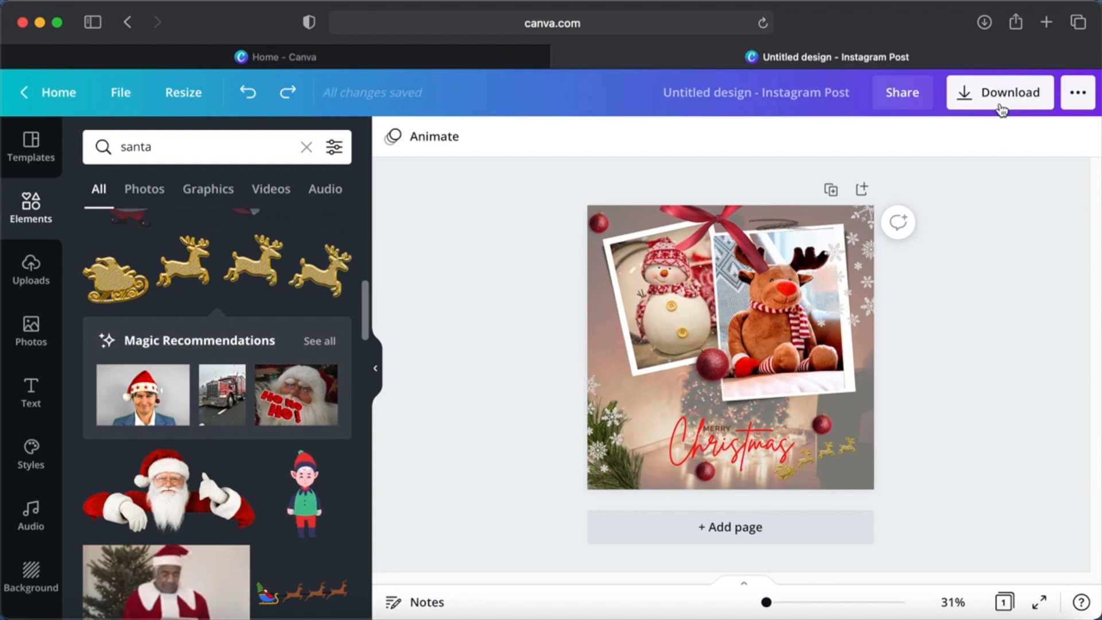
# - Rename the design as "Christmas Wishes Instagram post"
pyautogui.click(798, 104)
pyautogui.press('BackSpace')
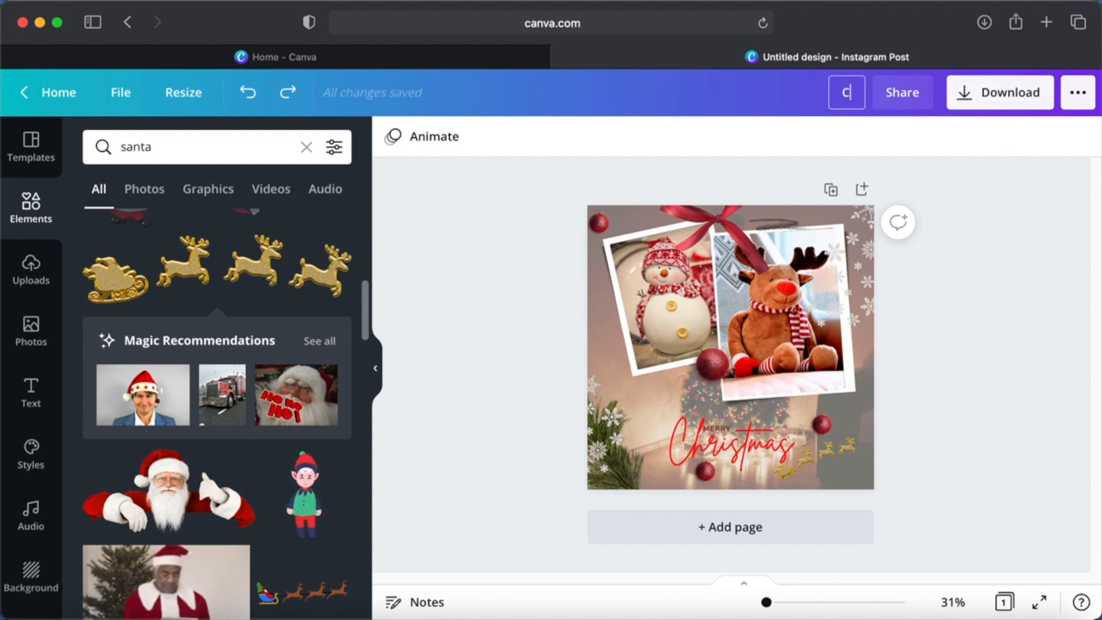
pyautogui.write('Christmas Wi')
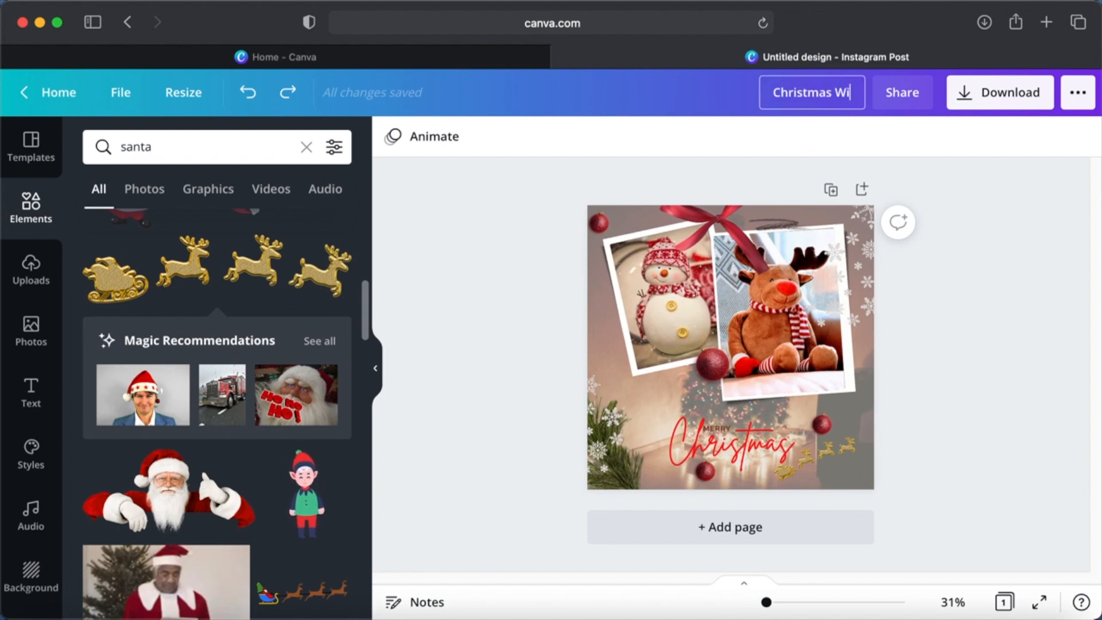
pyautogui.write('shes Int')
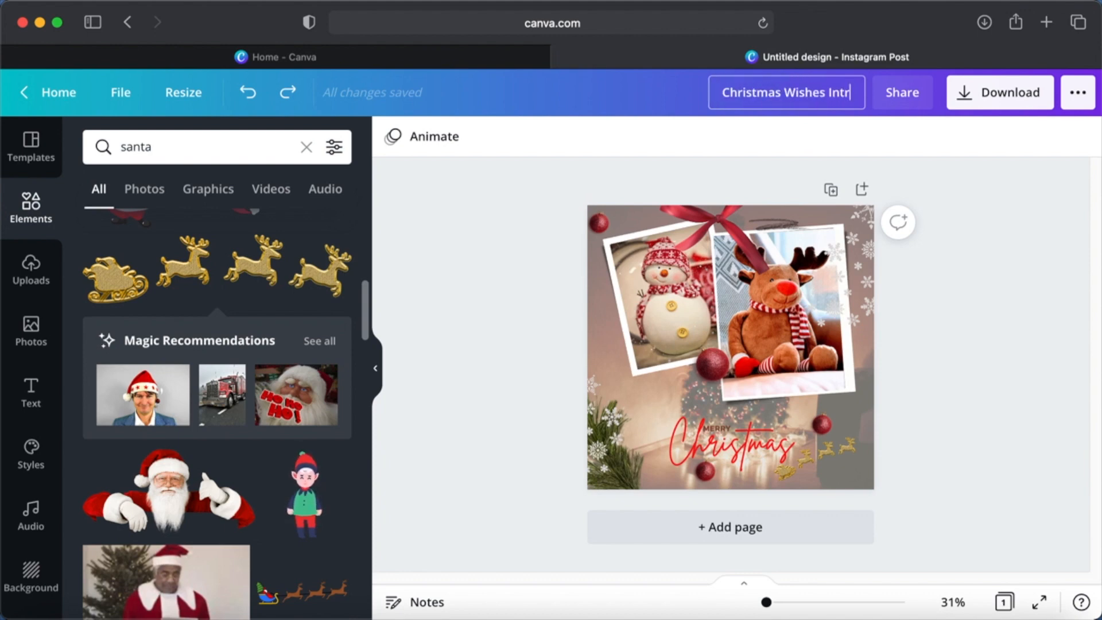
pyautogui.press('BackSpace')
pyautogui.write('sta')
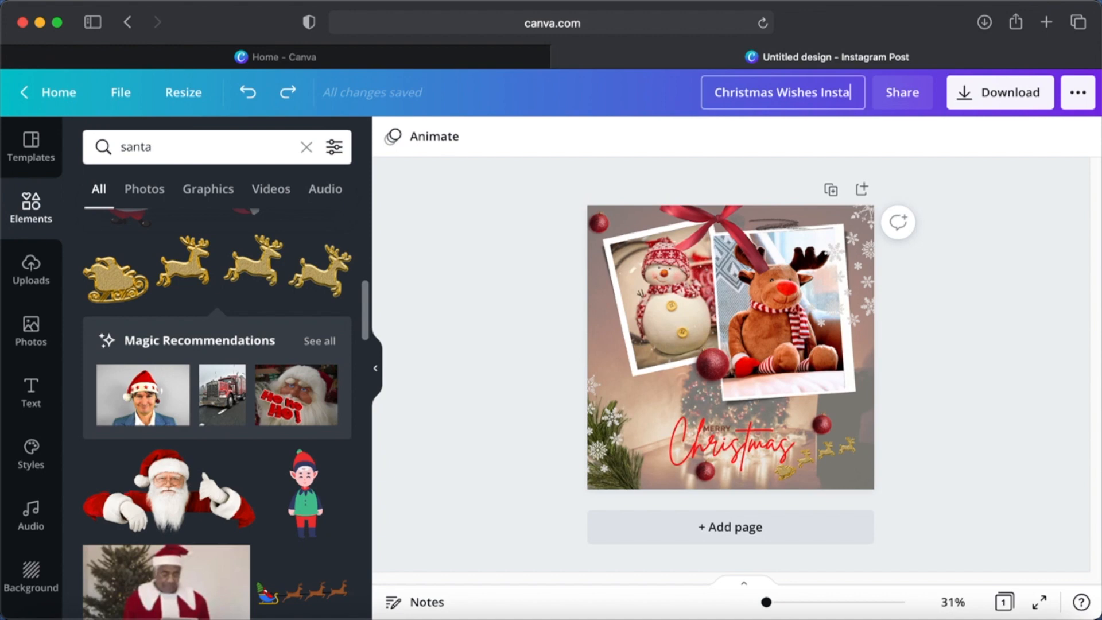
pyautogui.write('gram post')
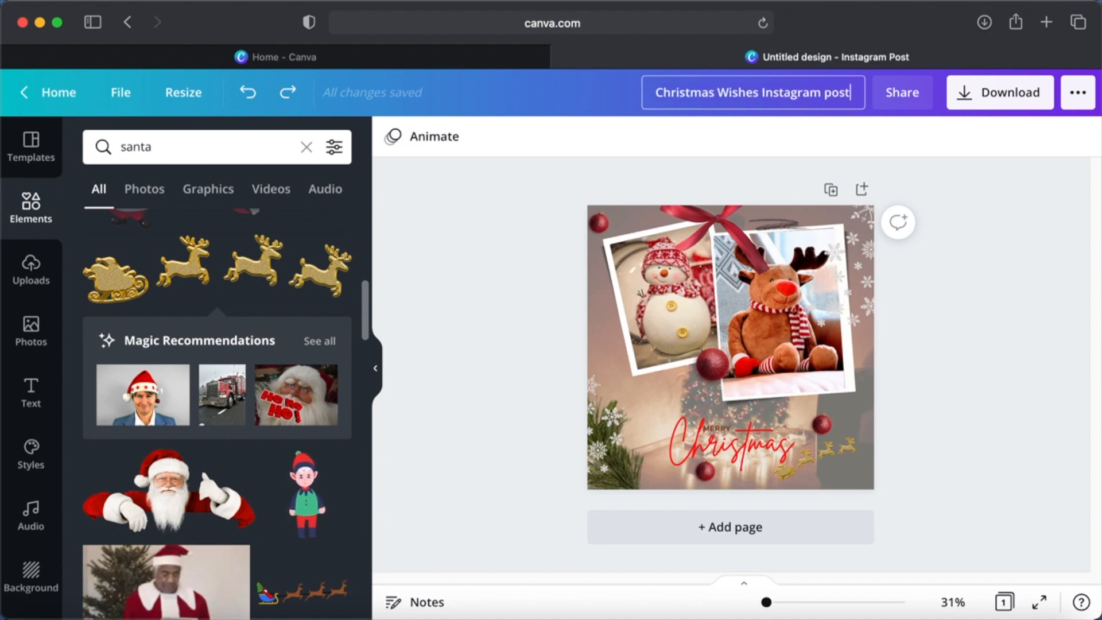
pyautogui.click(1004, 277)
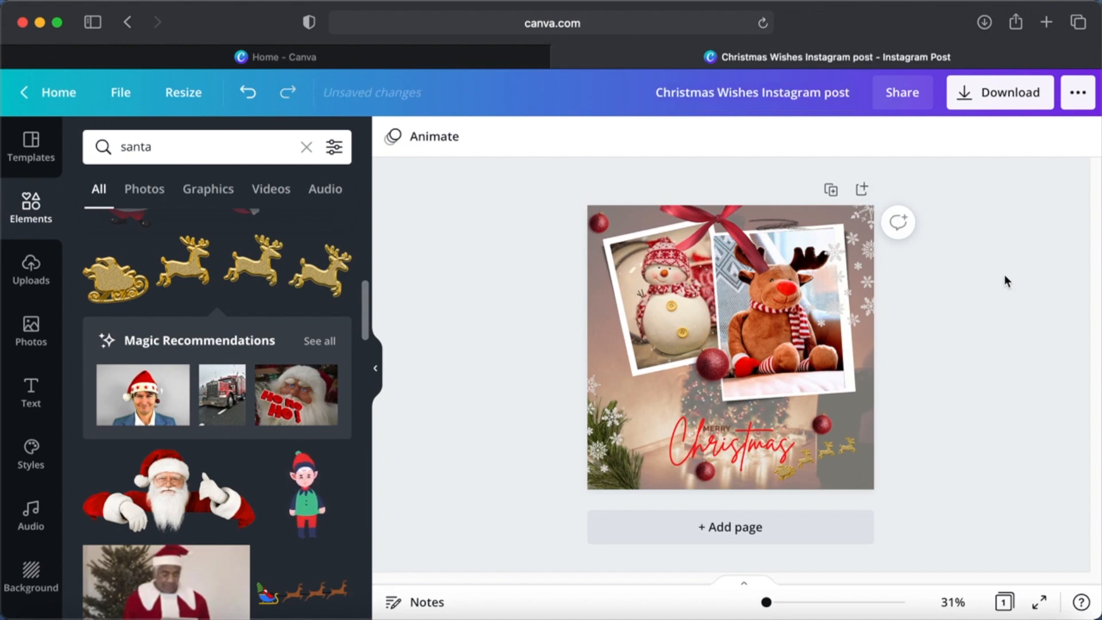
# - Review the PNG download options with Transparent background enabled, and look through the other file types offered
pyautogui.click(967, 101)
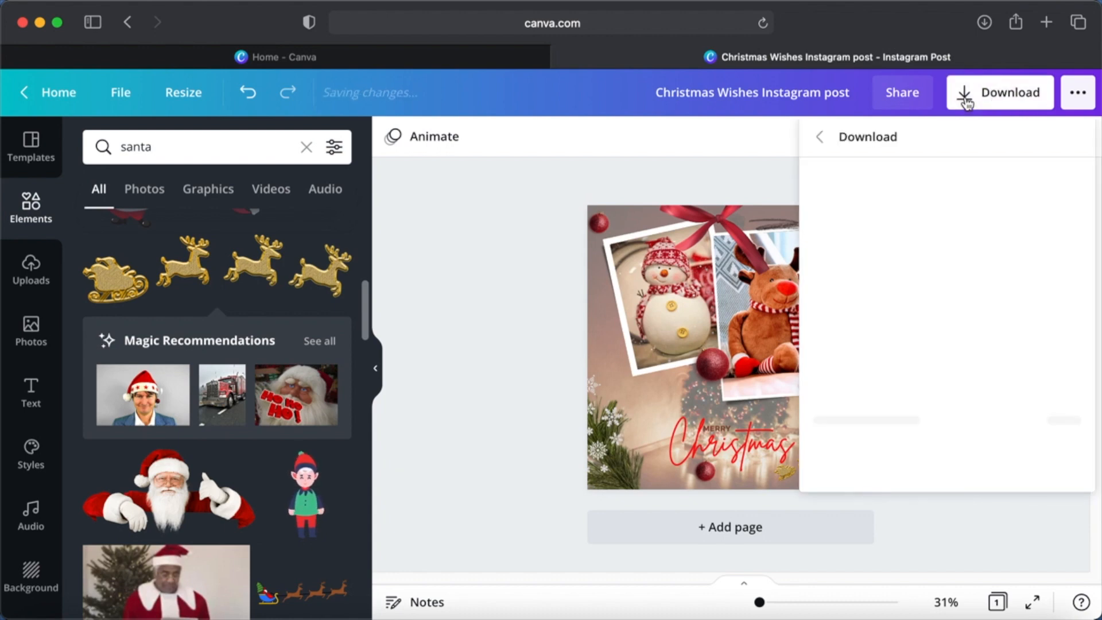
pyautogui.moveTo(898, 252)
pyautogui.mouseDown()
pyautogui.moveTo(1004, 258)
pyautogui.moveTo(900, 261)
pyautogui.mouseUp()
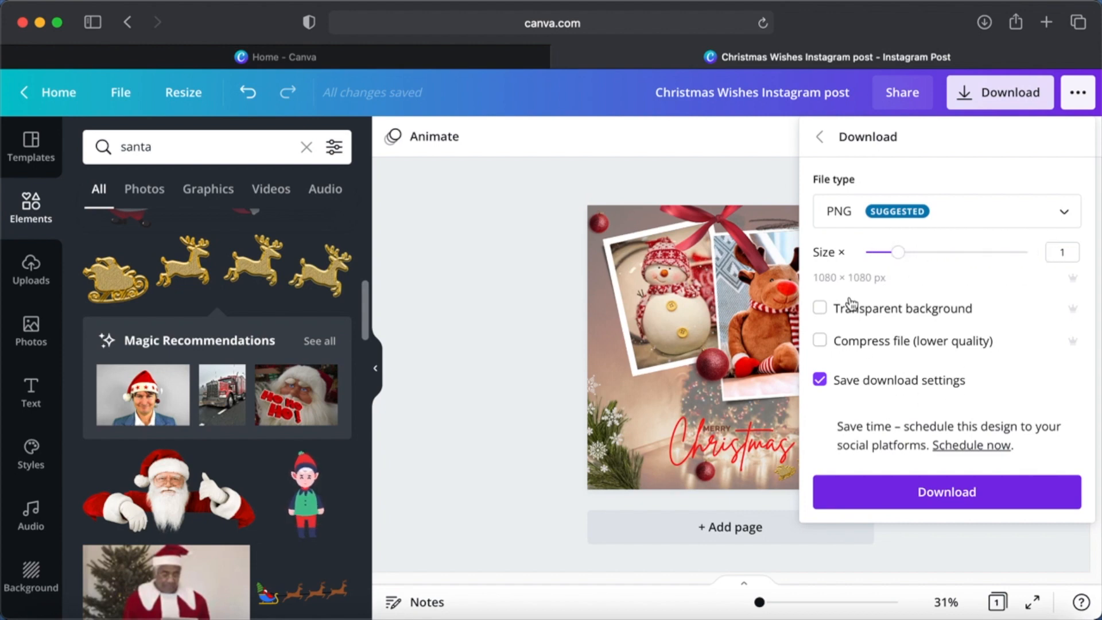
pyautogui.click(820, 310)
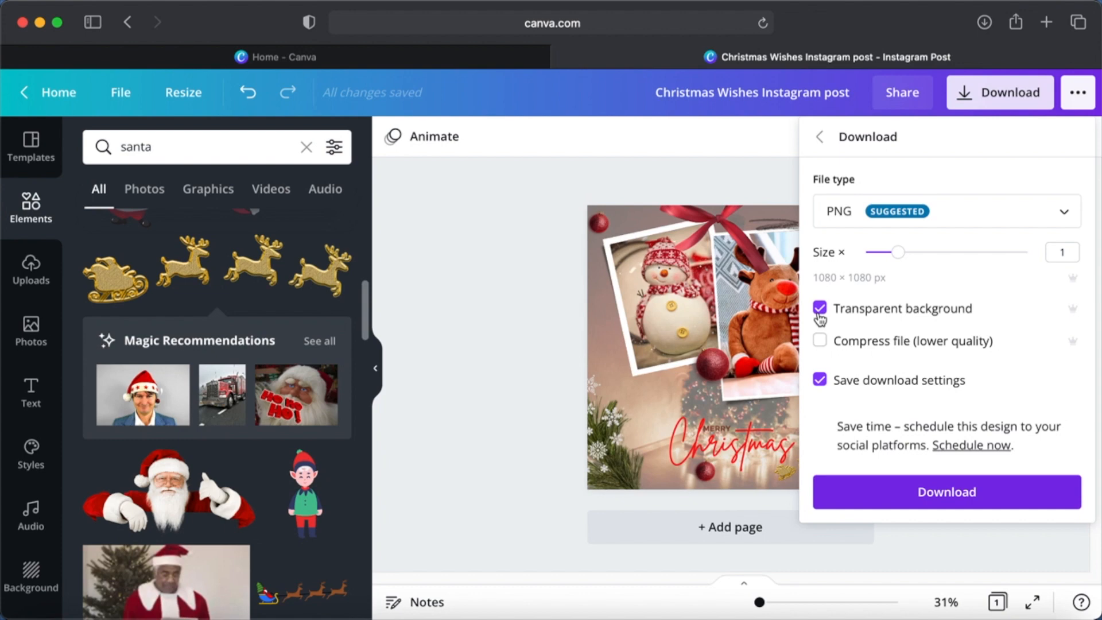
pyautogui.click(821, 342)
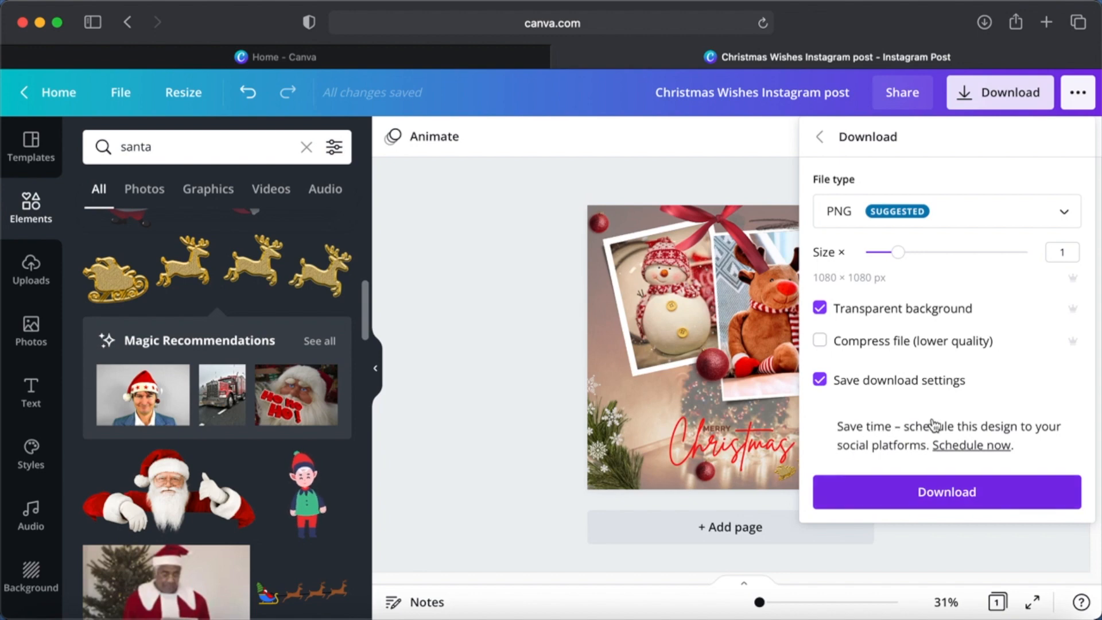
pyautogui.click(1054, 217)
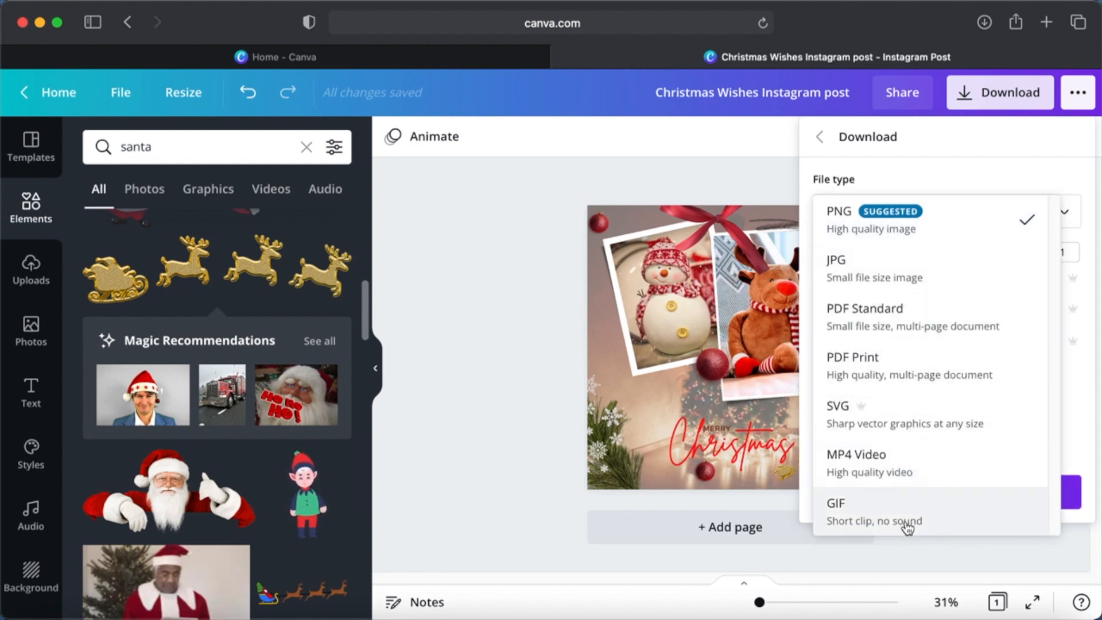
pyautogui.click(1006, 181)
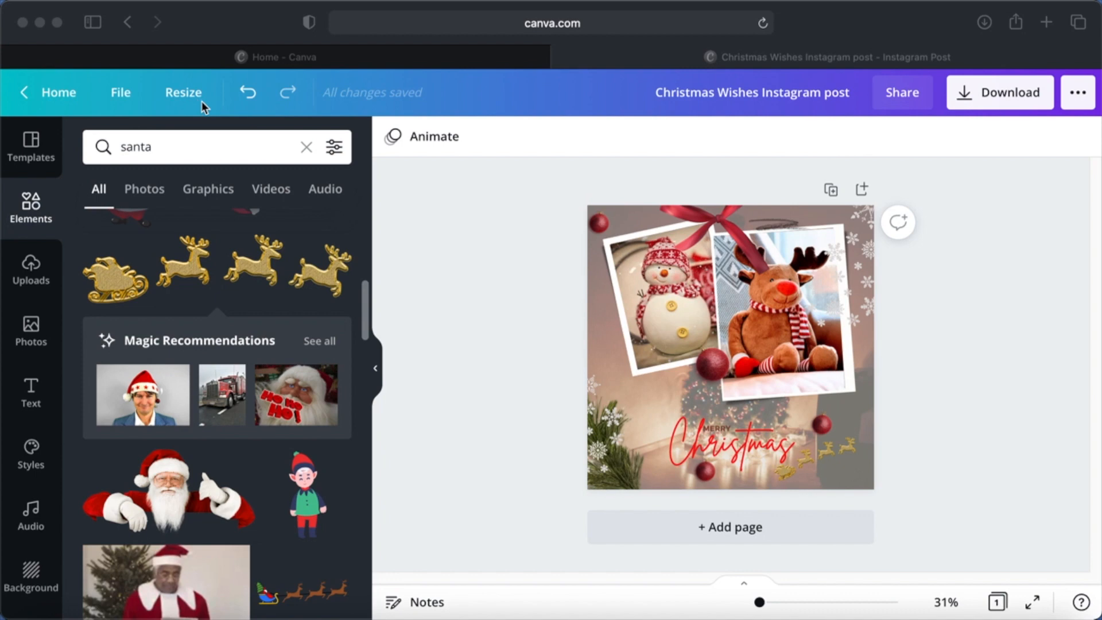
# - Search the resize formats for "pinter" and create a resized copy of the design as a Pinterest Pin (1080 x 1920)
pyautogui.click(186, 91)
pyautogui.click(187, 95)
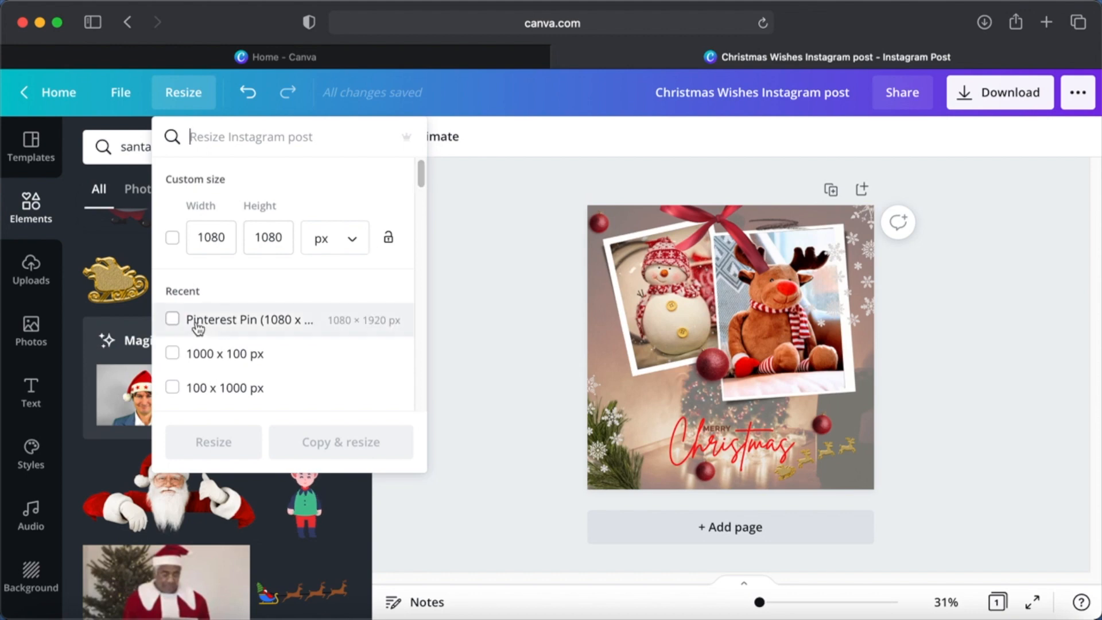
pyautogui.click(422, 175)
pyautogui.moveTo(422, 175)
pyautogui.mouseDown()
pyautogui.moveTo(421, 239)
pyautogui.moveTo(442, 308)
pyautogui.moveTo(431, 162)
pyautogui.mouseUp()
pyautogui.click(273, 137)
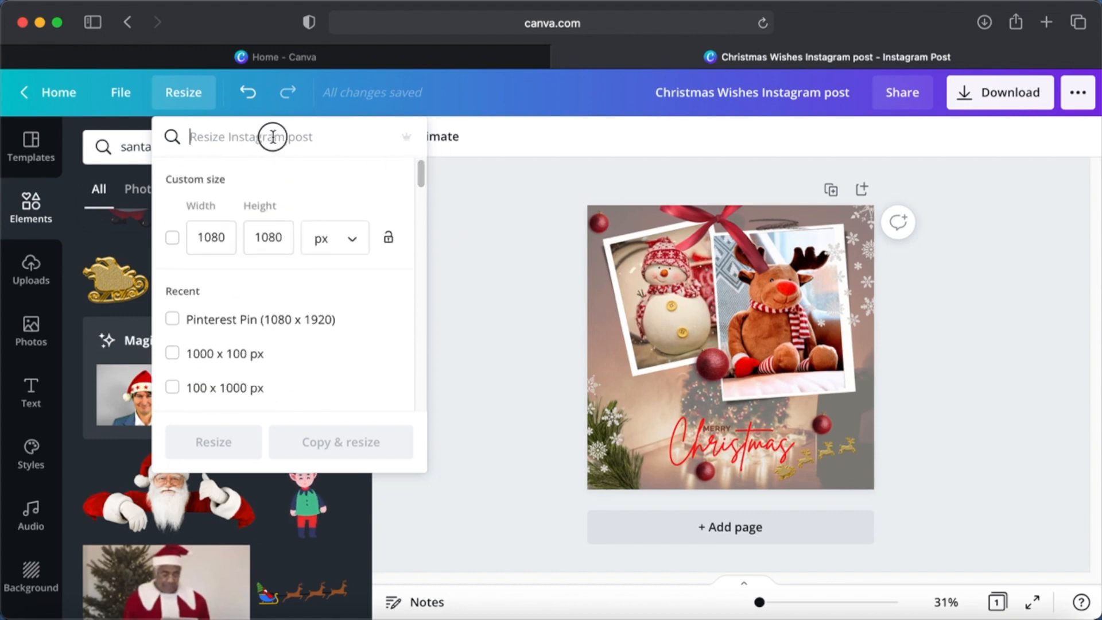
pyautogui.write('pinter')
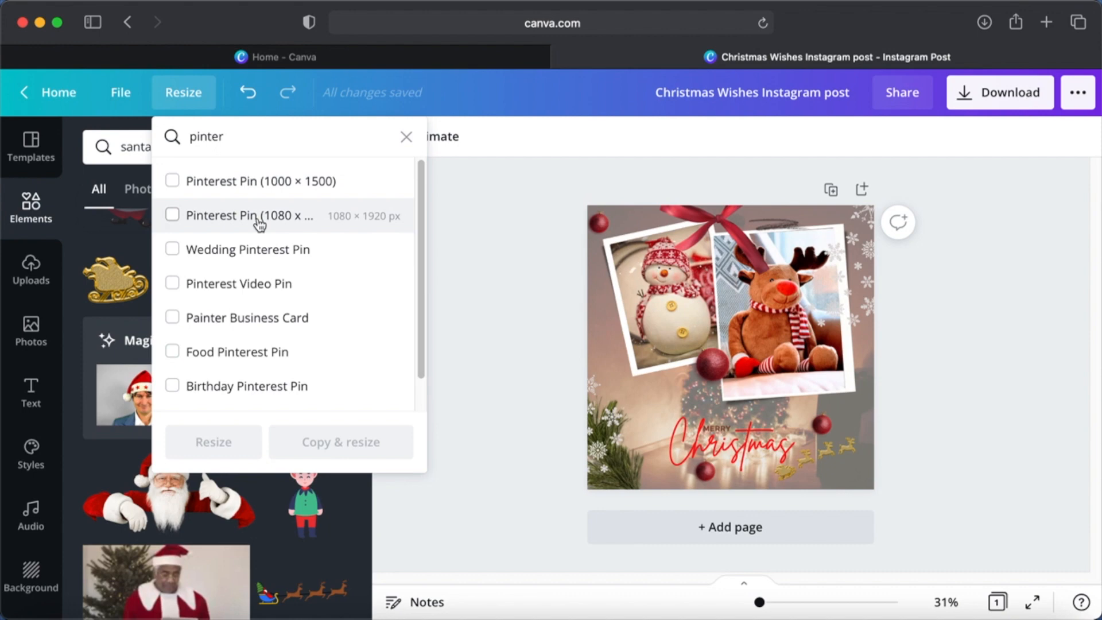
pyautogui.click(259, 218)
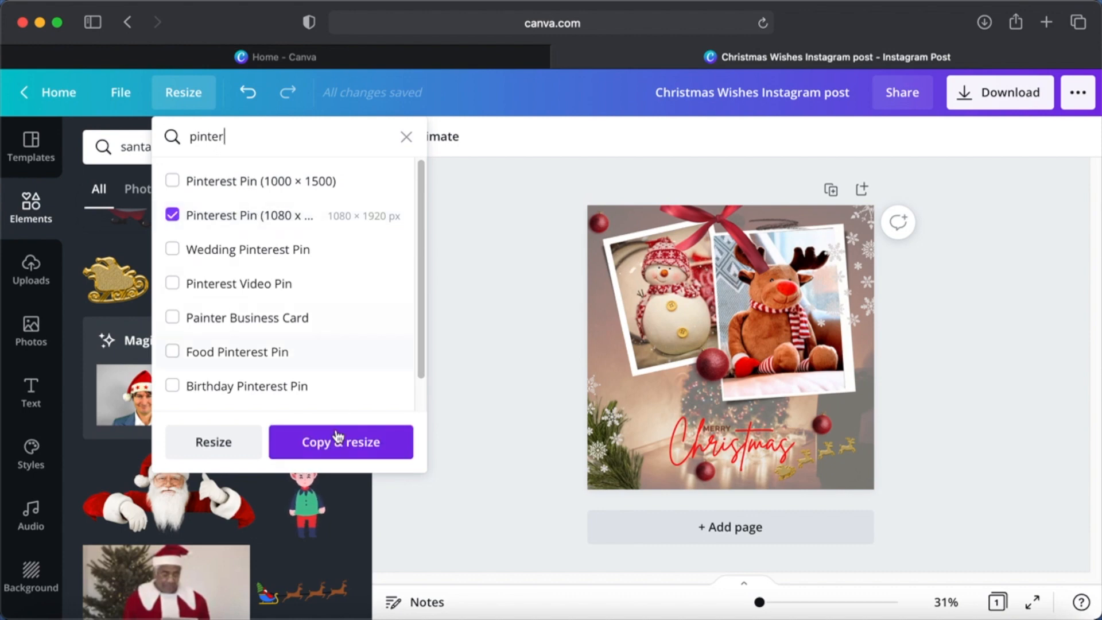
pyautogui.click(339, 446)
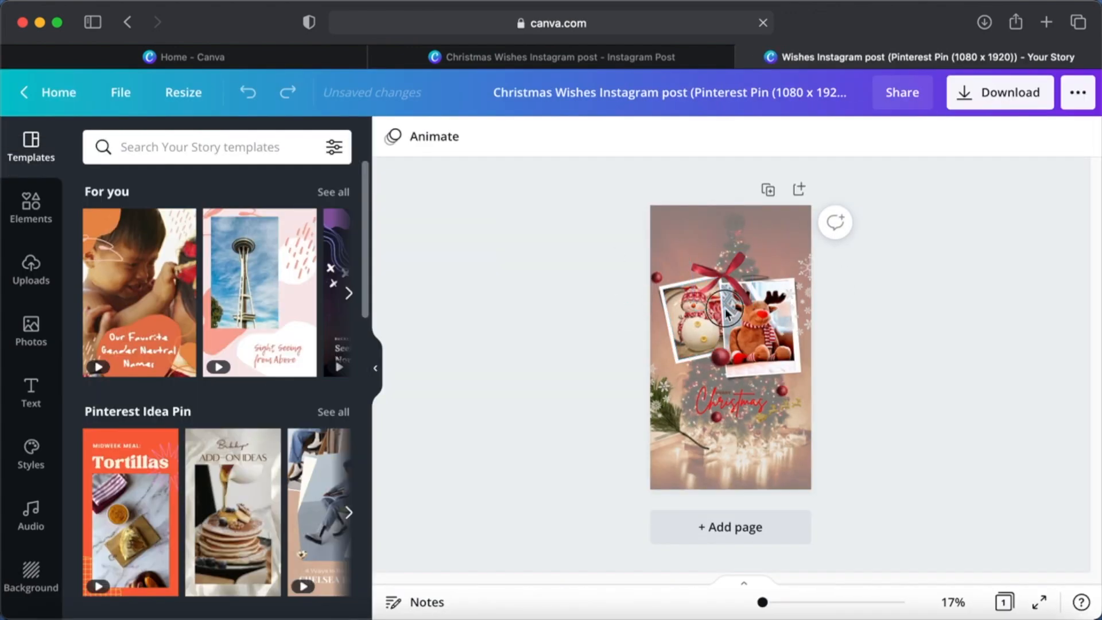
# - Move the two framed photos and their red ribbon together up to the upper part of the page
pyautogui.click(821, 322)
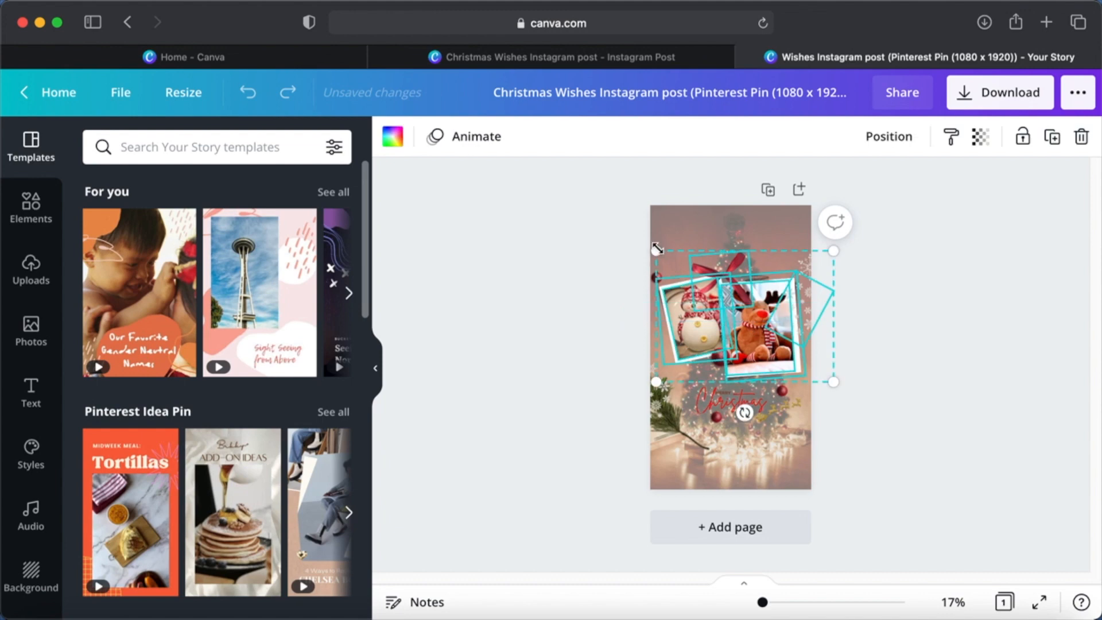
pyautogui.moveTo(727, 304); pyautogui.dragTo(723, 267)
pyautogui.click(866, 333)
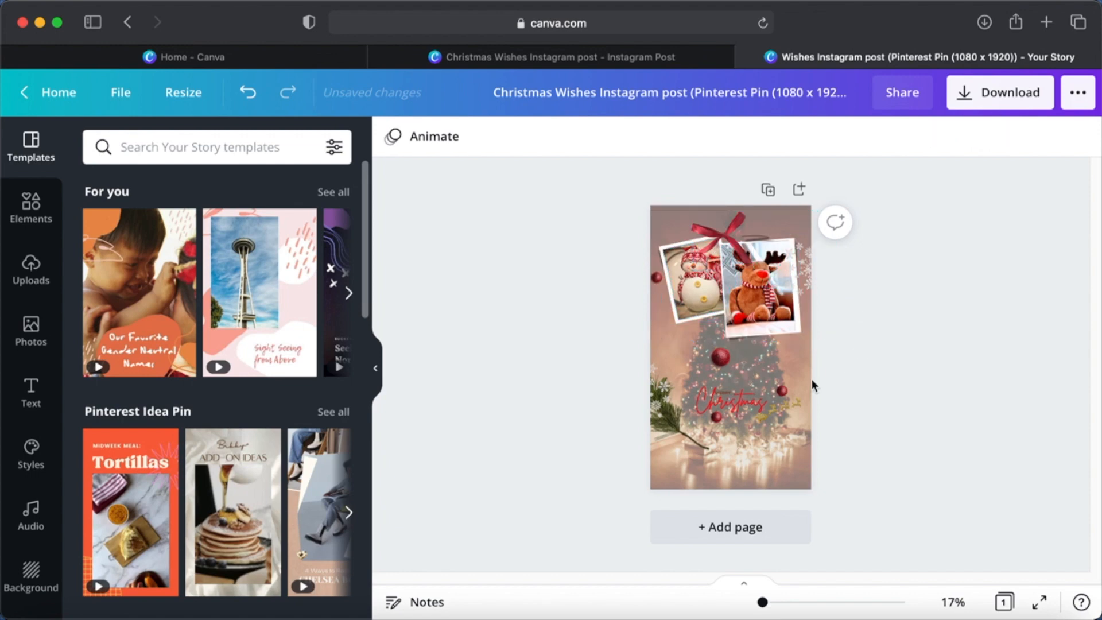
# - Enlarge the Merry Christmas text to span most of the page, and enlarge the golden sleigh and place it just below
pyautogui.click(735, 404)
pyautogui.scroll(5, 735, 403)
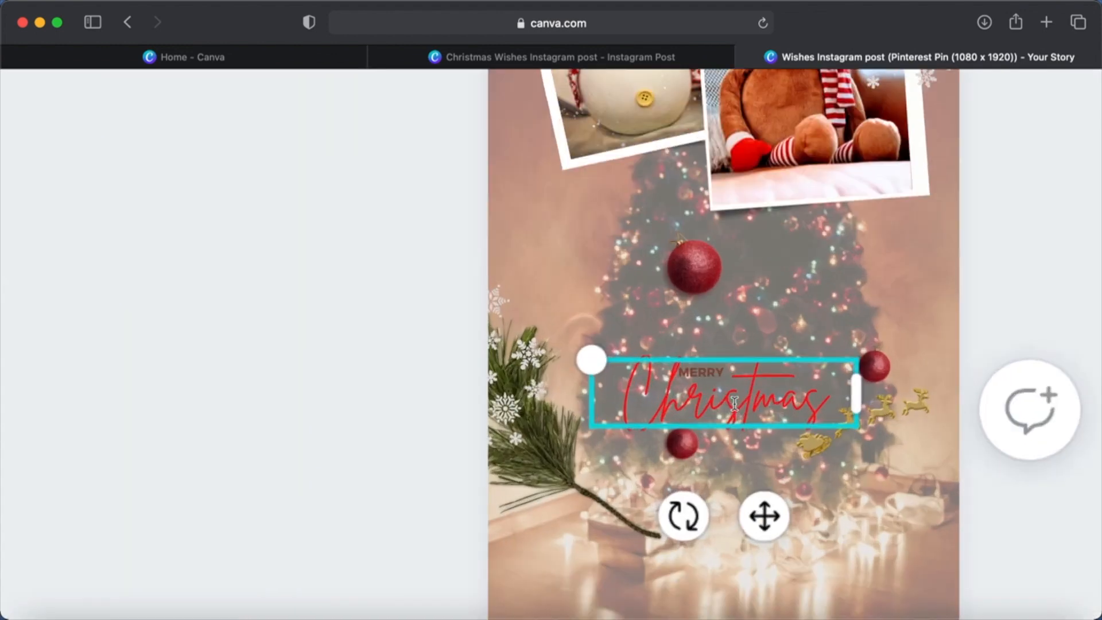
pyautogui.keyDown('shift'); pyautogui.click(691, 345); pyautogui.keyUp('shift')
pyautogui.moveTo(561, 315); pyautogui.dragTo(488, 268)
pyautogui.moveTo(839, 399); pyautogui.dragTo(936, 455)
pyautogui.click(957, 456)
pyautogui.click(812, 411)
pyautogui.moveTo(913, 388); pyautogui.dragTo(722, 487)
# - Move the snowflakes at the right edge up into the upper right corner of the page
pyautogui.scroll(-5, 981, 301)
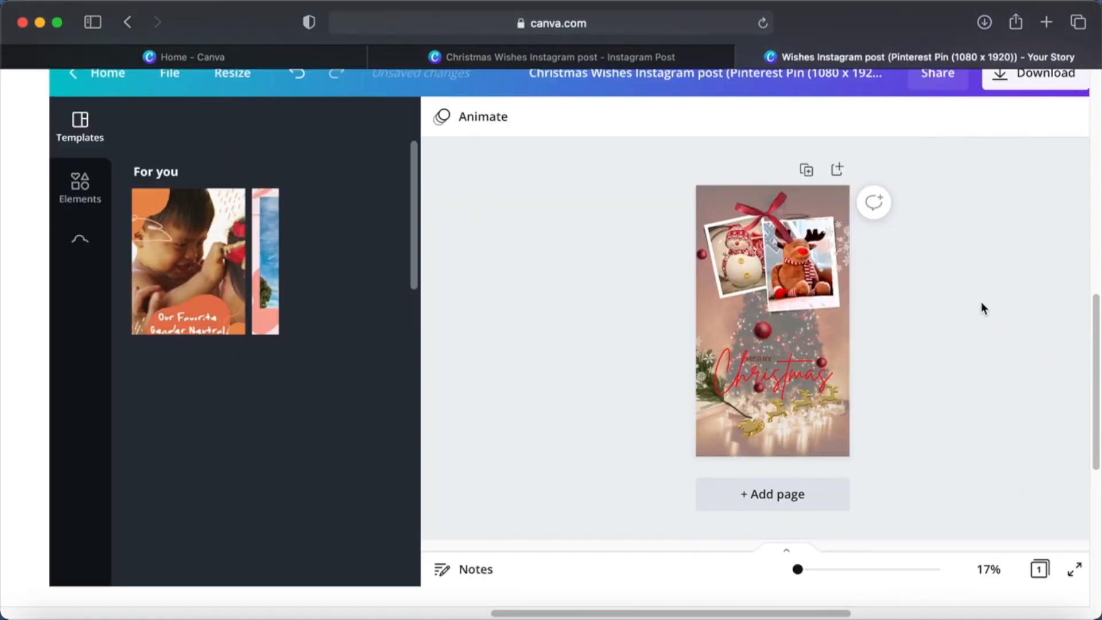
pyautogui.moveTo(806, 270); pyautogui.dragTo(804, 221)
pyautogui.click(948, 274)
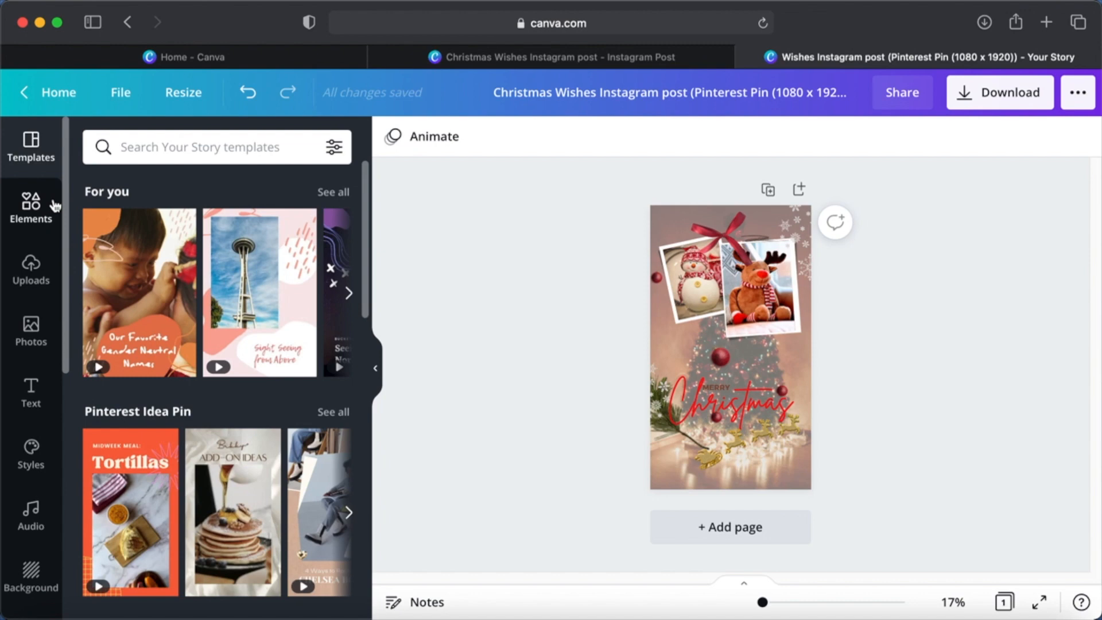
# - Search the elements for "santa cap" and add the red Santa hat with white brim and pompom to the page
pyautogui.click(35, 210)
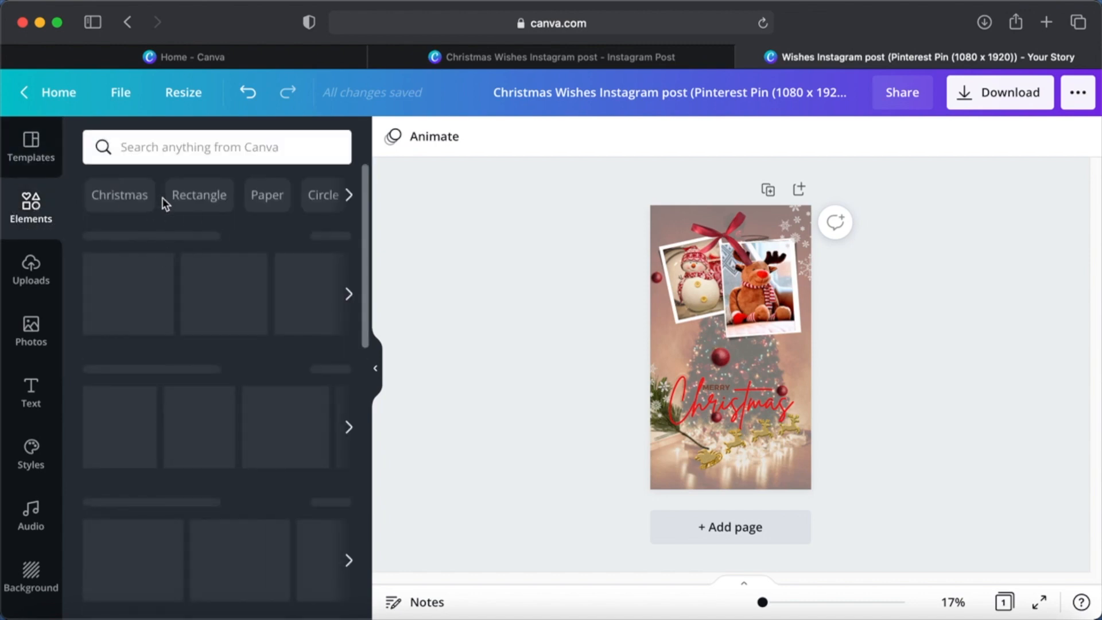
pyautogui.click(221, 144)
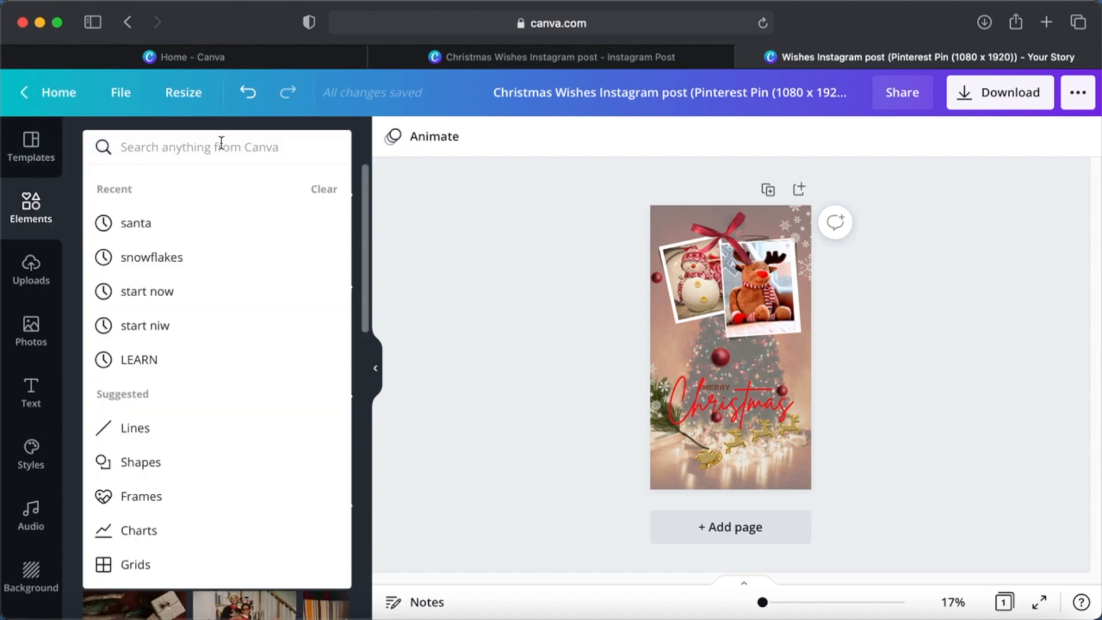
pyautogui.write('santa cap')
pyautogui.press('Return')
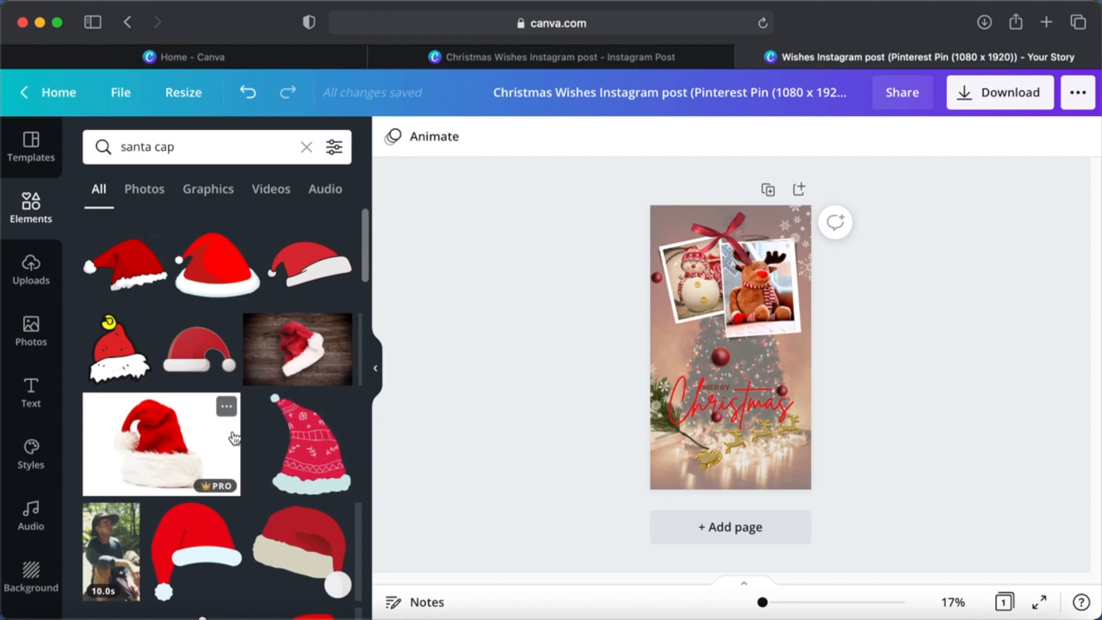
pyautogui.scroll(-10, 234, 439)
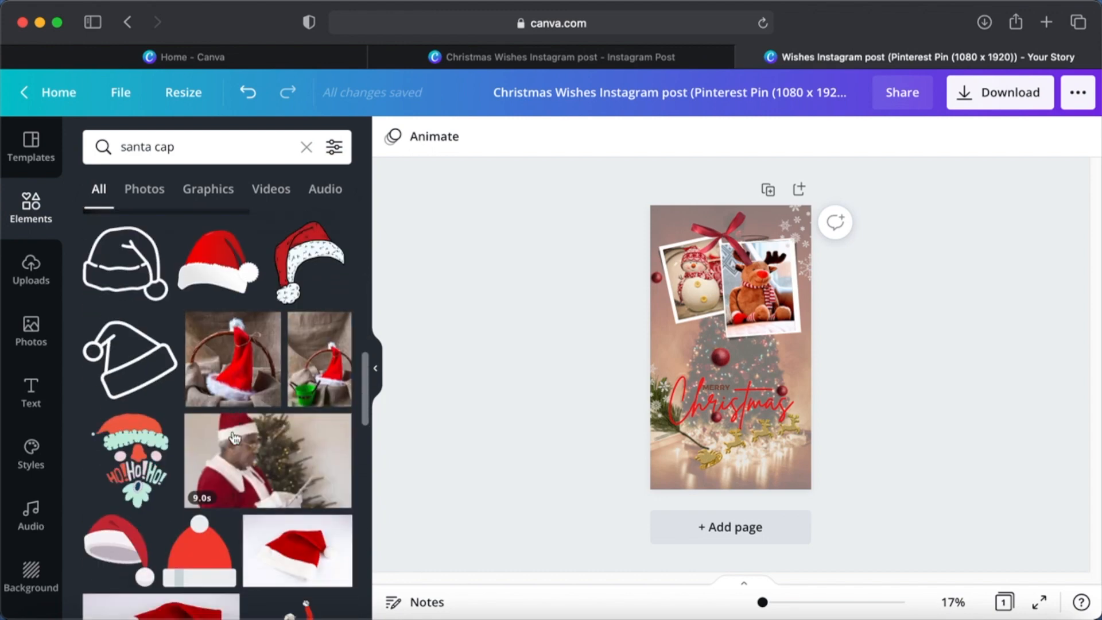
pyautogui.scroll(1, 235, 439)
pyautogui.click(222, 313)
# - Shrink the Santa hat, tilt it clockwise, and place it at the page's right edge below the reindeer photo
pyautogui.moveTo(798, 399); pyautogui.dragTo(790, 373)
pyautogui.moveTo(776, 427); pyautogui.dragTo(751, 412)
pyautogui.moveTo(783, 378); pyautogui.dragTo(792, 356)
pyautogui.click(838, 396)
pyautogui.click(752, 370)
pyautogui.click(833, 396)
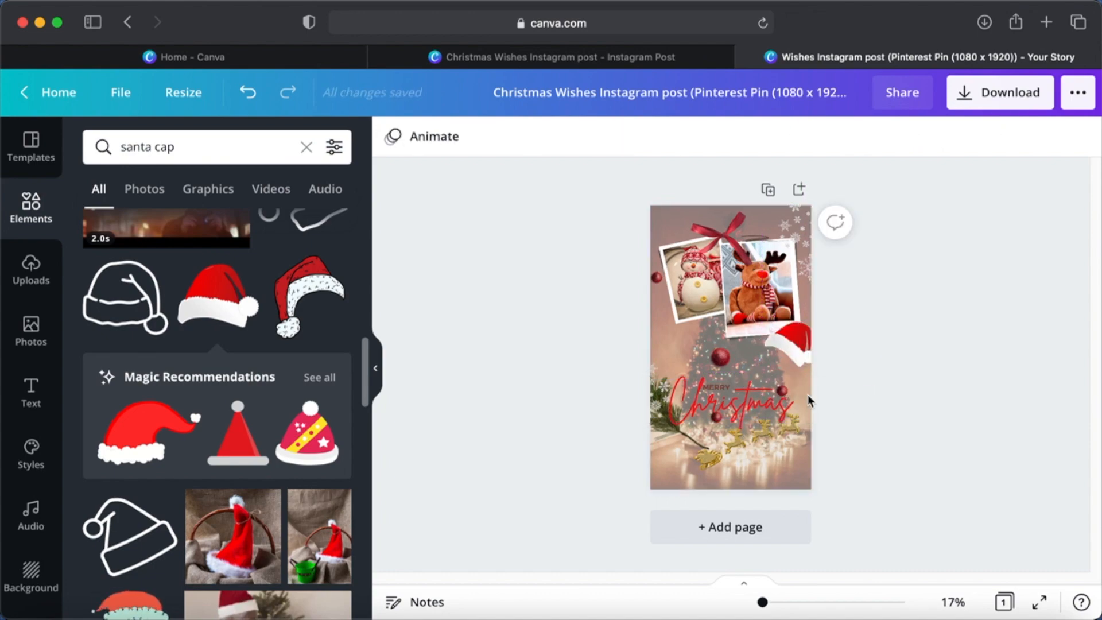
# - Move the small red bauble at the end of the Christmas text down to below the golden sleigh
pyautogui.scroll(5, 842, 380)
pyautogui.rightClick(650, 406)
pyautogui.click(746, 568)
pyautogui.click(641, 439)
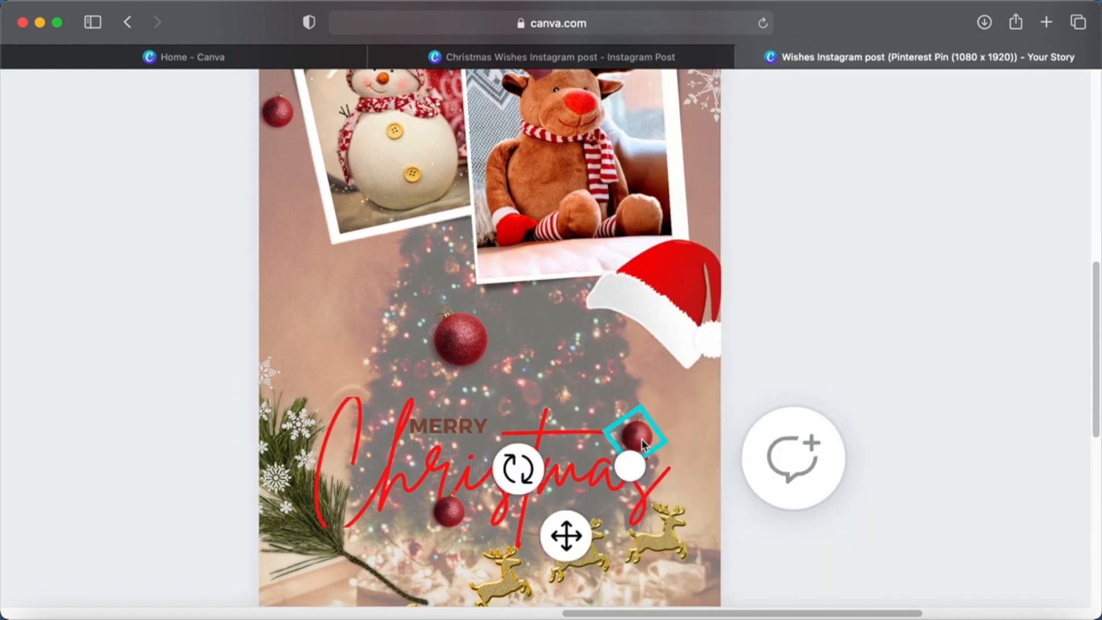
pyautogui.scroll(-3, 842, 434)
pyautogui.moveTo(627, 269); pyautogui.dragTo(601, 470)
pyautogui.click(895, 285)
# - Place the Santa hat on the last letter of the Christmas text
pyautogui.scroll(-5, 894, 285)
pyautogui.moveTo(802, 295); pyautogui.dragTo(806, 338)
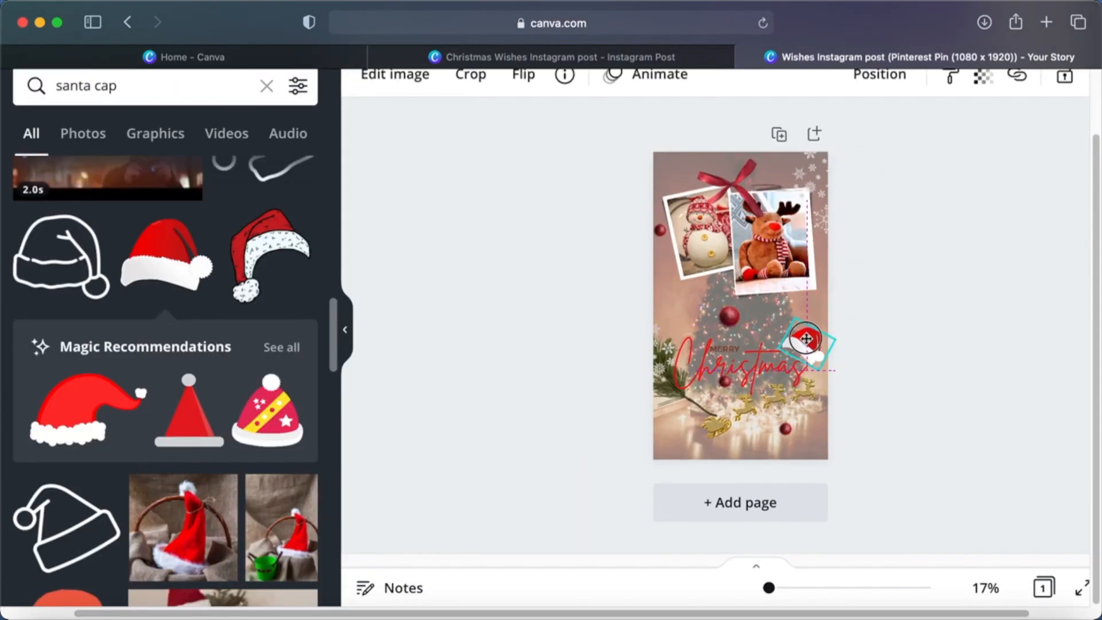
pyautogui.click(904, 310)
pyautogui.scroll(-5, 955, 207)
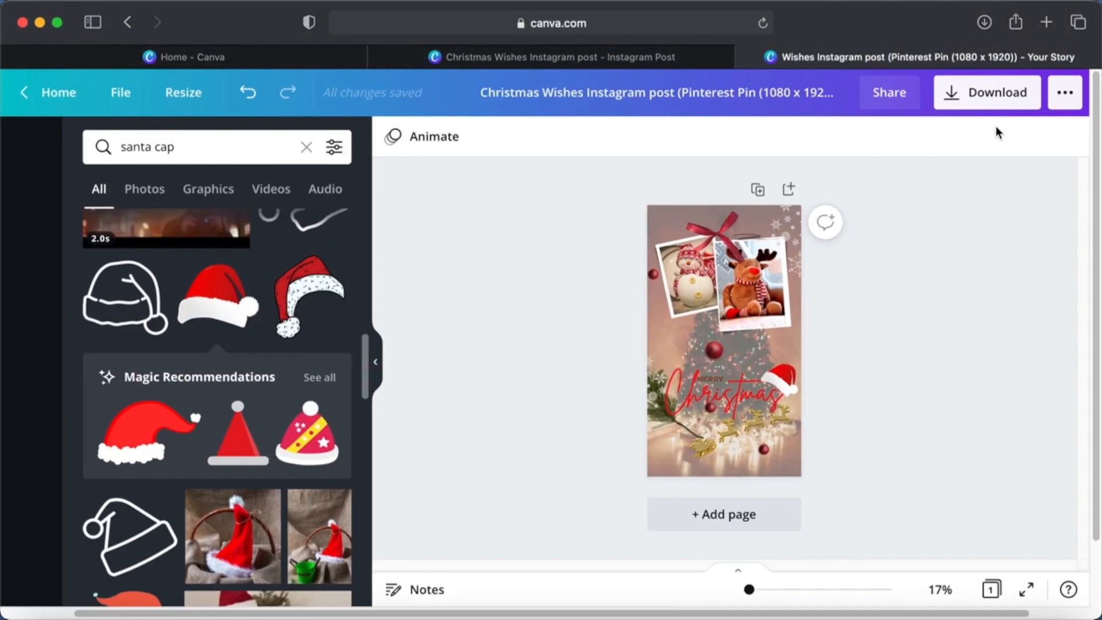
# - Look through the full list of publishing and sharing destinations available for the design
pyautogui.click(1078, 95)
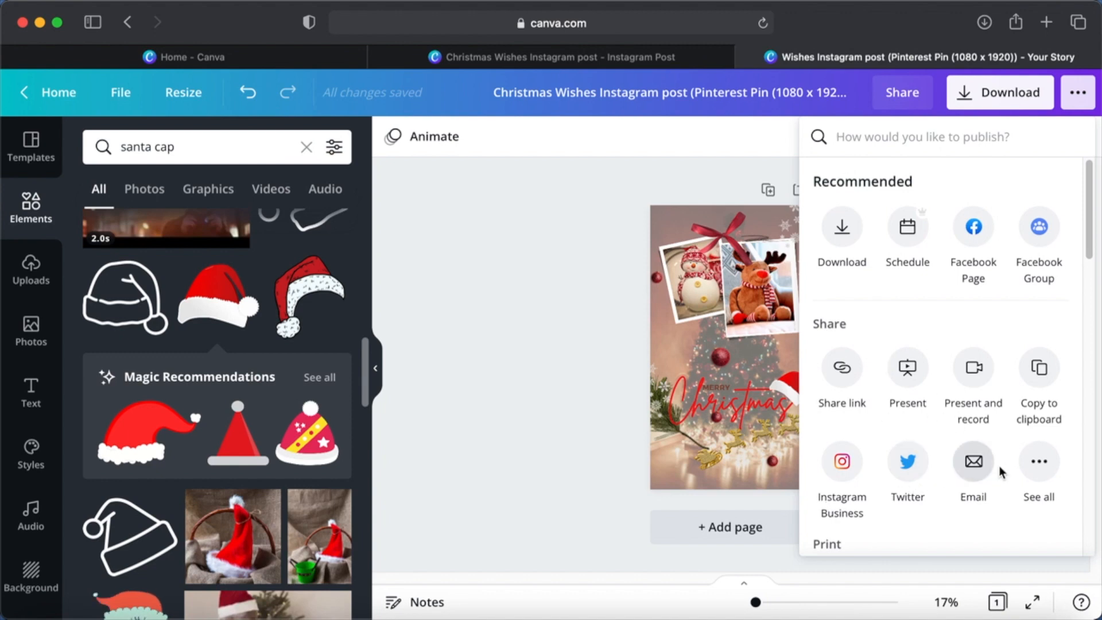
pyautogui.click(1039, 462)
pyautogui.scroll(-5, 1043, 471)
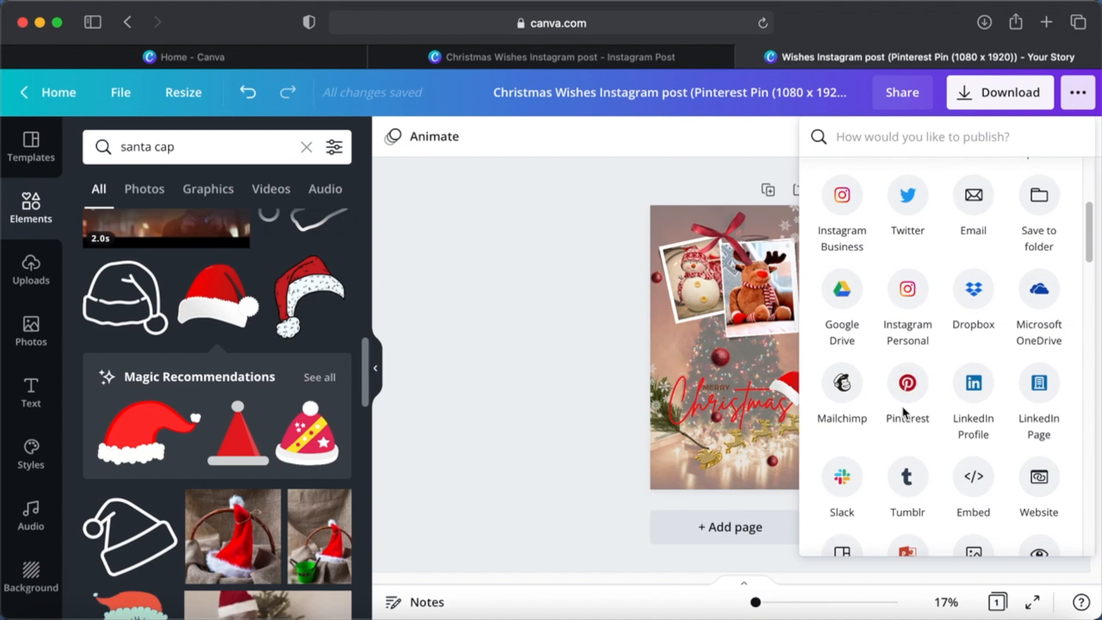
pyautogui.scroll(-1, 1007, 435)
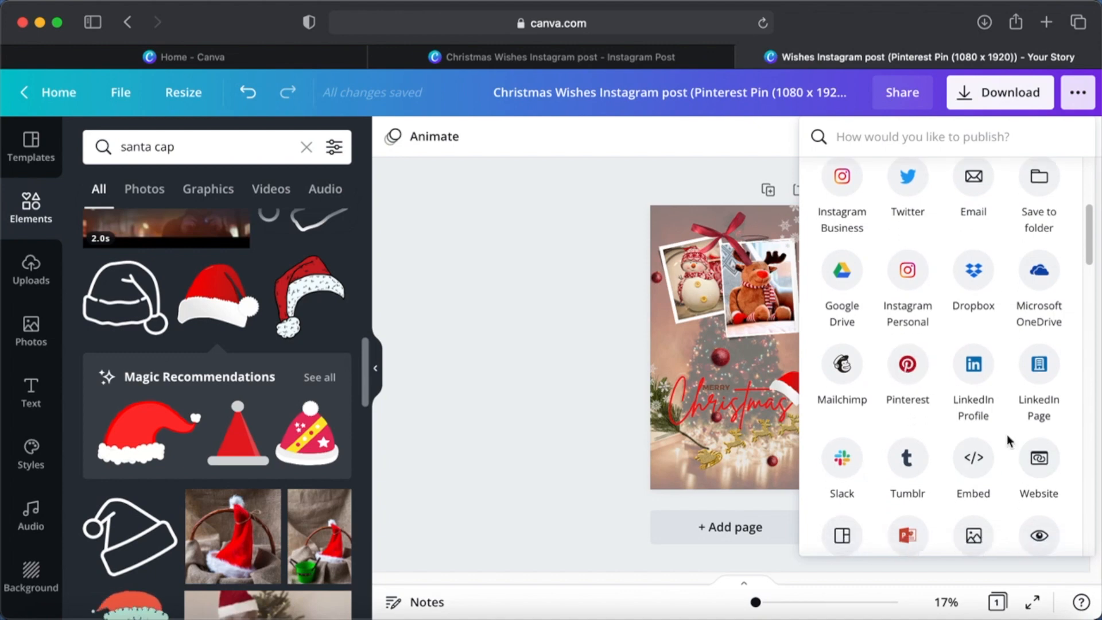
pyautogui.scroll(-5, 1007, 435)
pyautogui.scroll(3, 1007, 435)
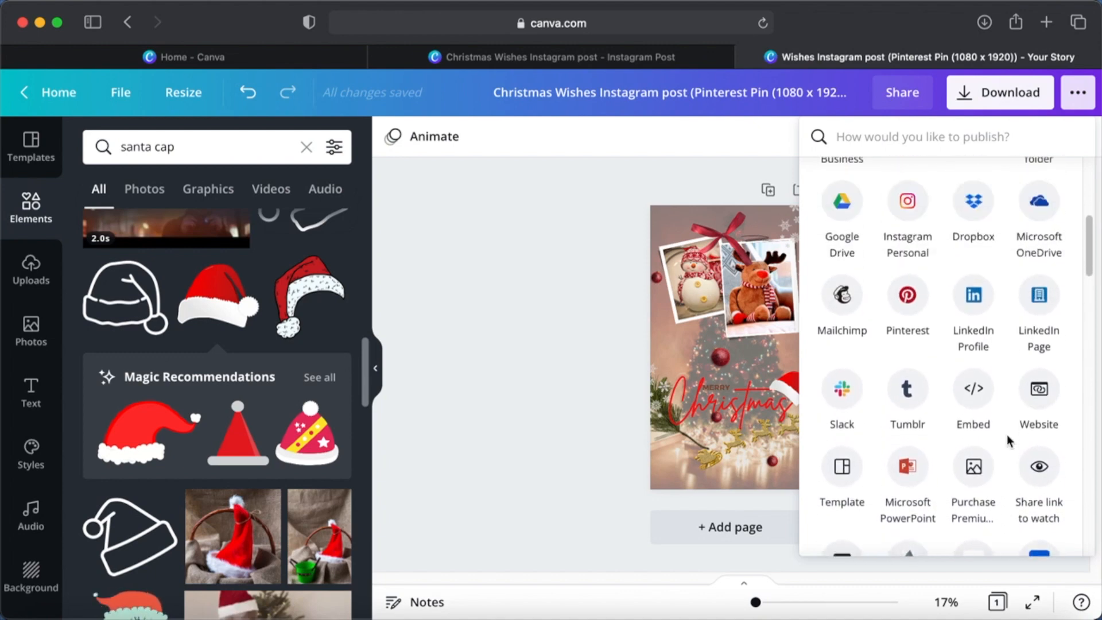
pyautogui.scroll(5, 1007, 435)
pyautogui.click(552, 359)
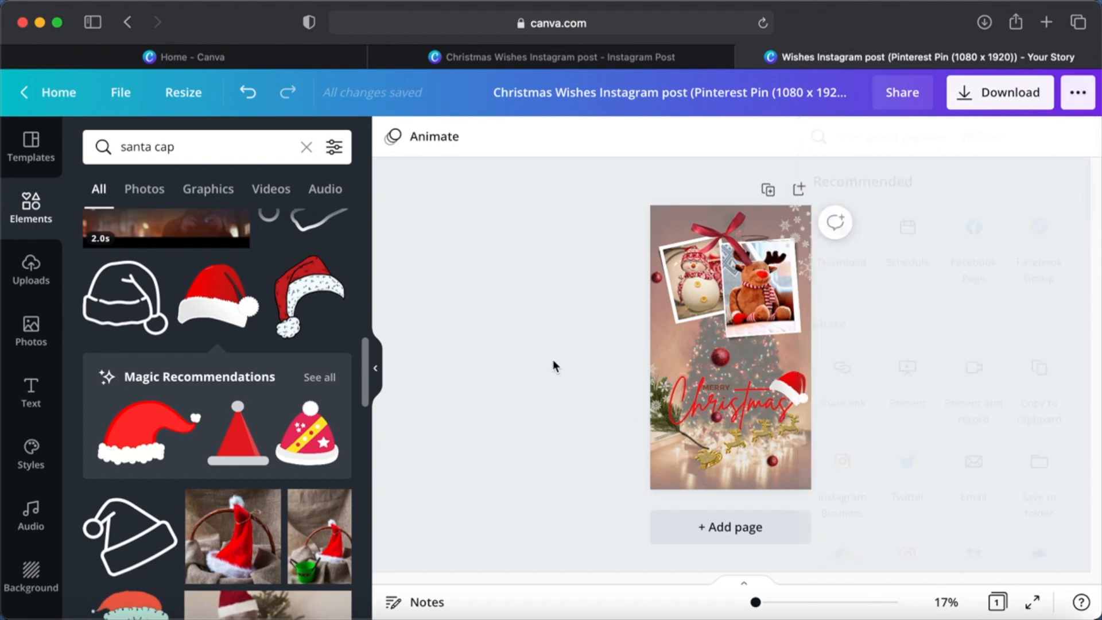
# - Check the PNG download options for the Pinterest Pin copy, including Transparent background, and leave them without downloading
pyautogui.click(1049, 93)
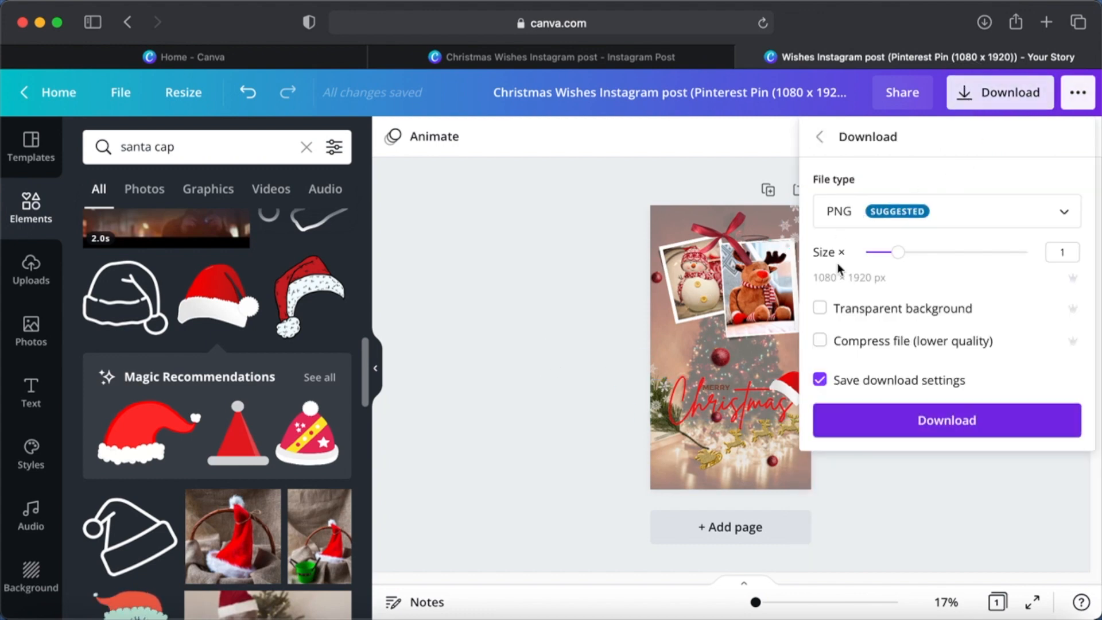
pyautogui.click(819, 312)
pyautogui.click(557, 314)
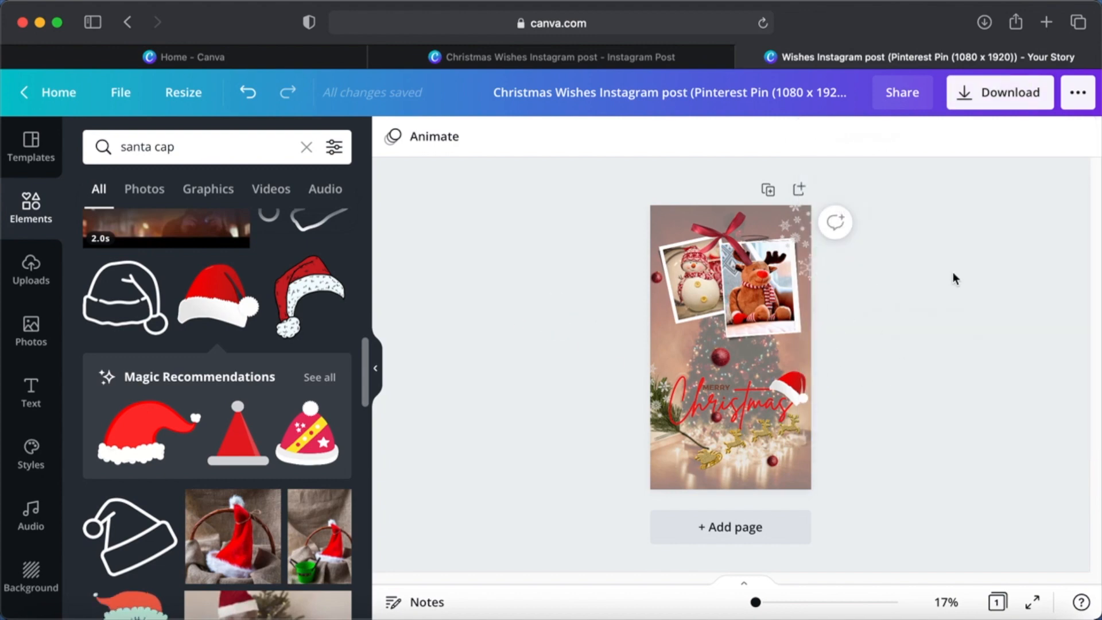
# - Make a resized Instagram Reels Video copy of the Pinterest Pin design, and from that a Greeting Card (Portrait) copy
pyautogui.click(181, 93)
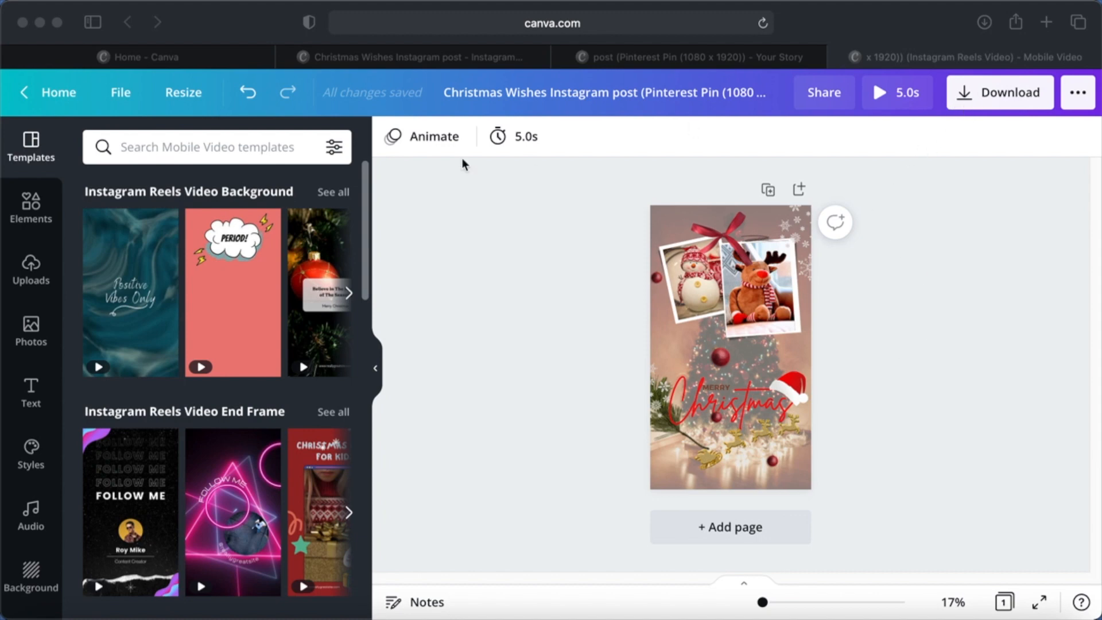
pyautogui.click(175, 97)
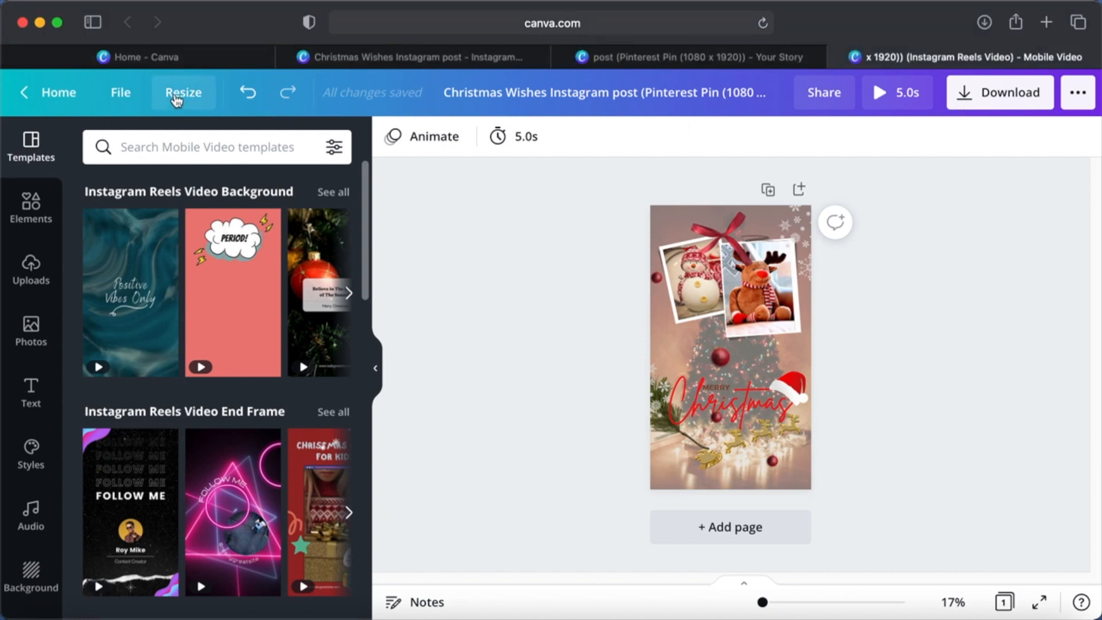
pyautogui.click(178, 96)
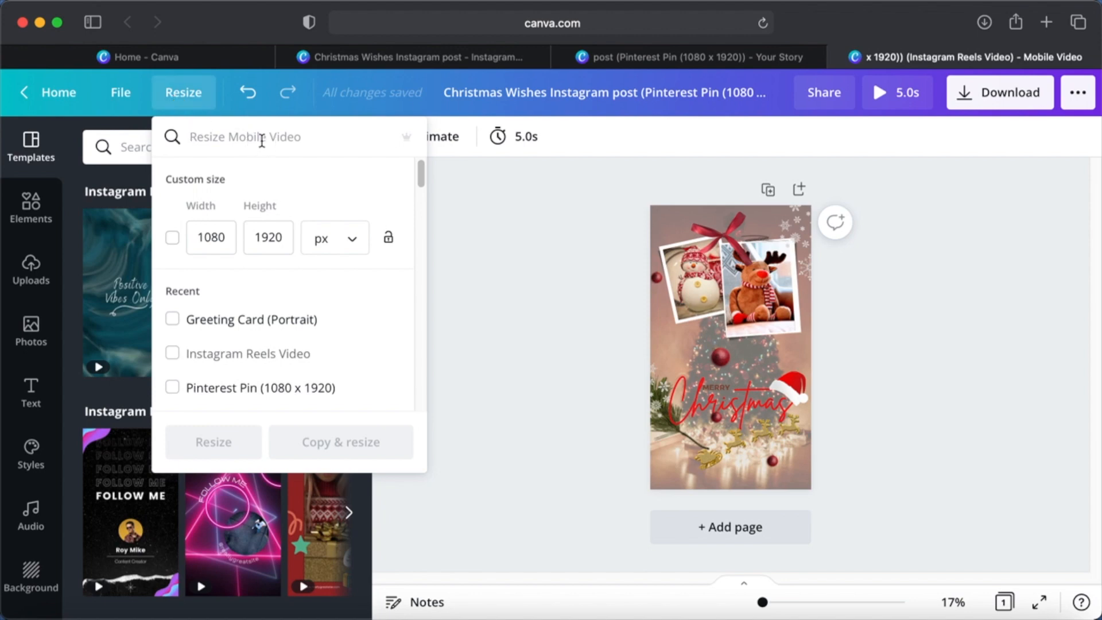
pyautogui.write('greeting card')
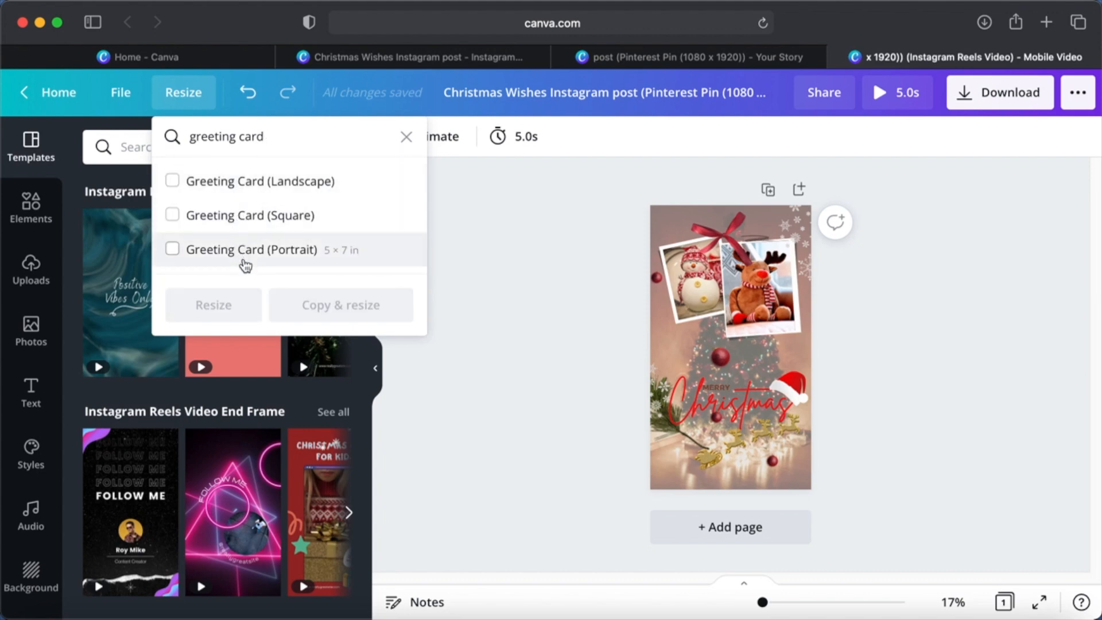
pyautogui.click(172, 215)
pyautogui.click(173, 183)
pyautogui.click(172, 252)
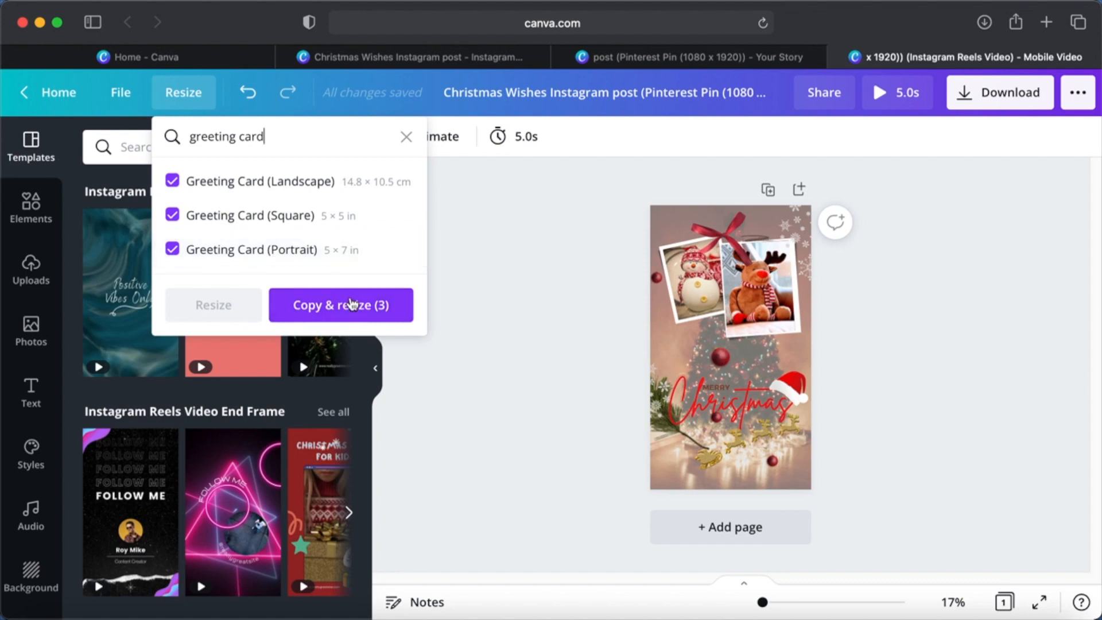
pyautogui.click(173, 214)
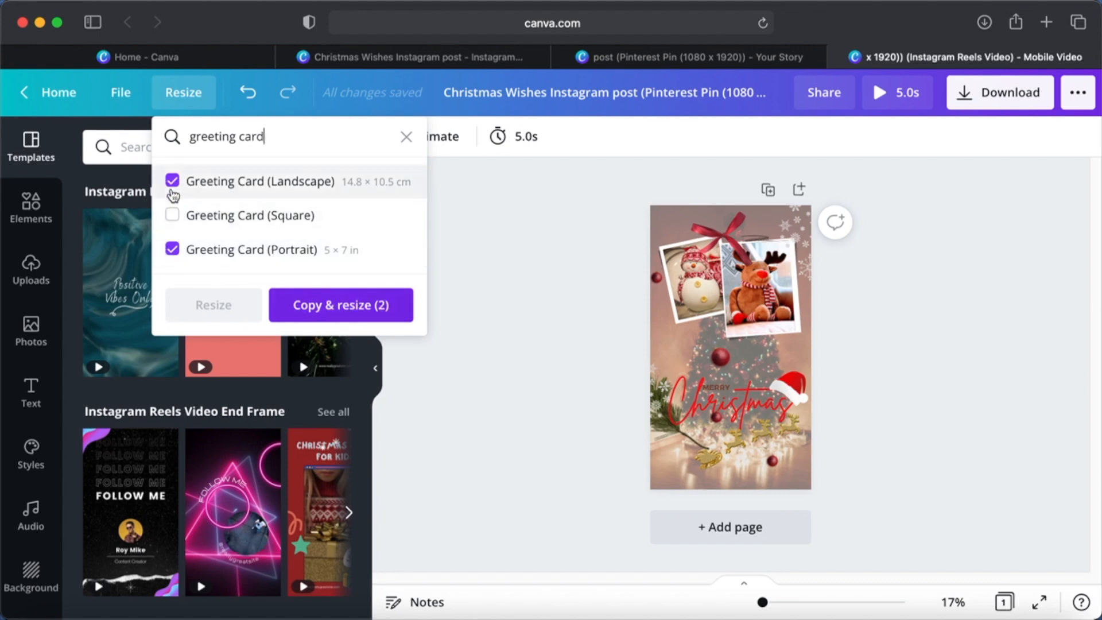
pyautogui.click(172, 181)
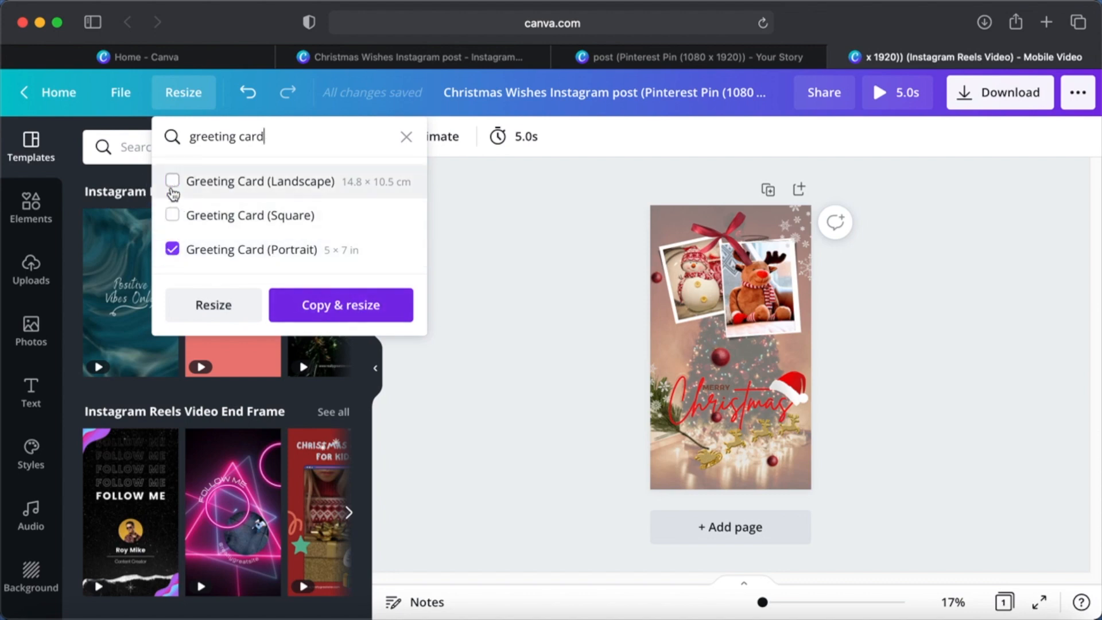
pyautogui.click(360, 306)
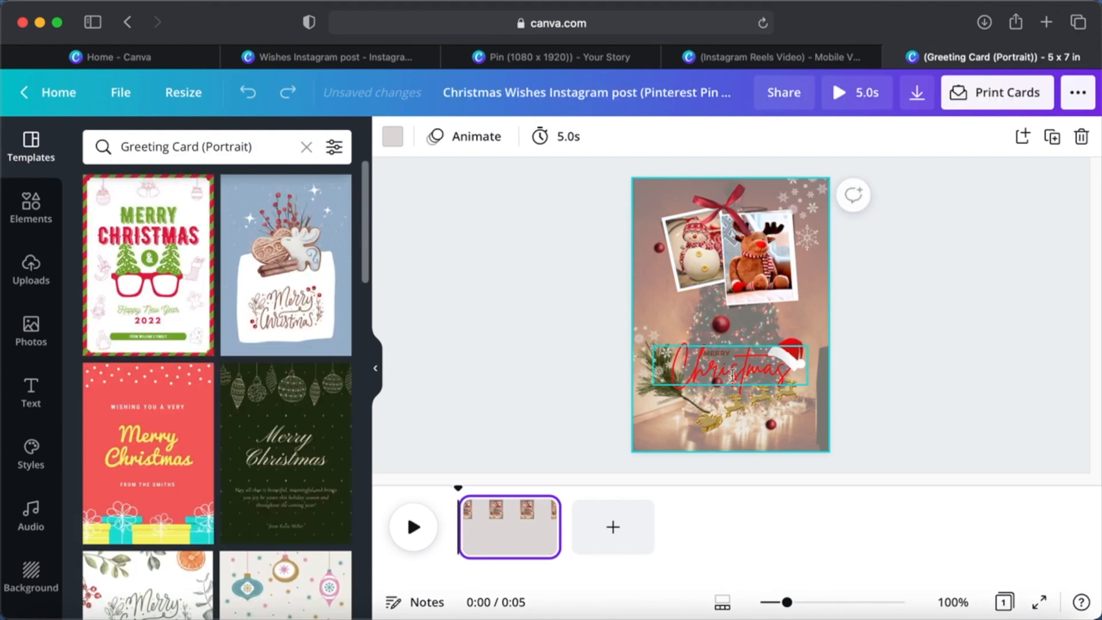
# - Enlarge the Christmas text on the greeting card to nearly the page width and move the Santa hat over the letter t
pyautogui.scroll(5, 731, 376)
pyautogui.click(726, 359)
pyautogui.moveTo(539, 376); pyautogui.dragTo(492, 386)
pyautogui.moveTo(885, 291); pyautogui.dragTo(921, 260)
pyautogui.scroll(-3, 1004, 303)
pyautogui.moveTo(837, 322); pyautogui.dragTo(782, 289)
pyautogui.click(1045, 383)
pyautogui.scroll(-5, 1045, 391)
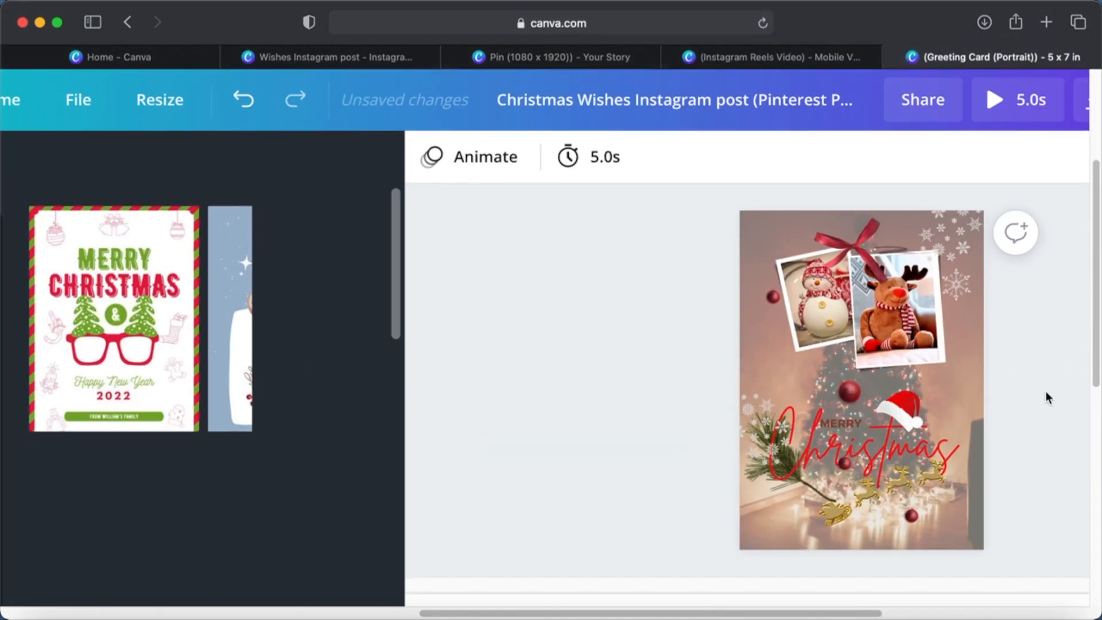
pyautogui.scroll(-3, 1046, 391)
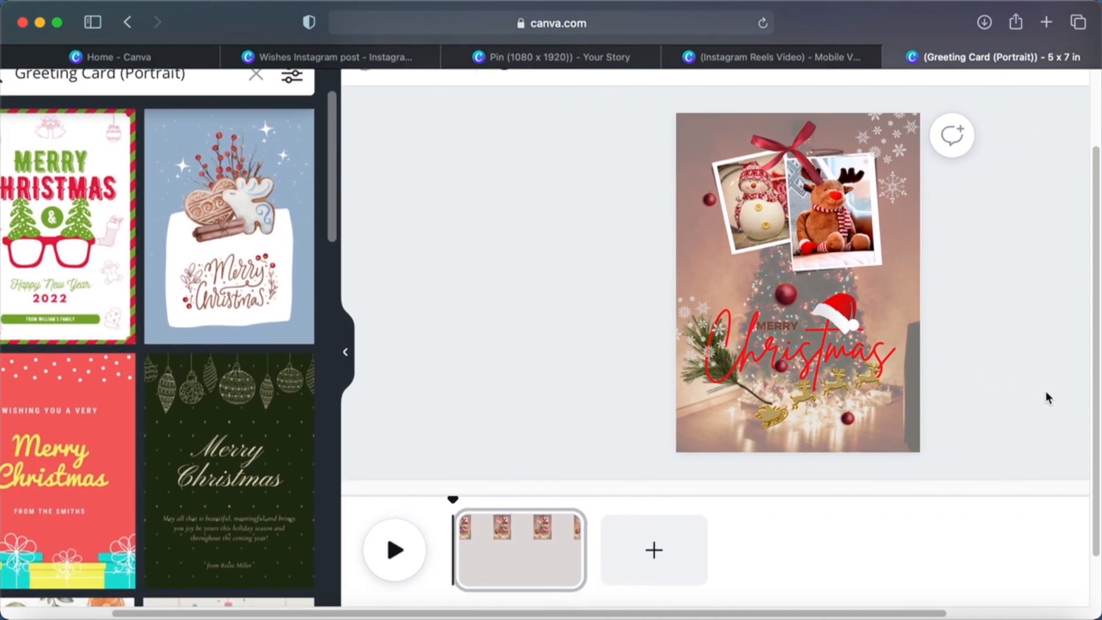
pyautogui.scroll(-5, 1046, 391)
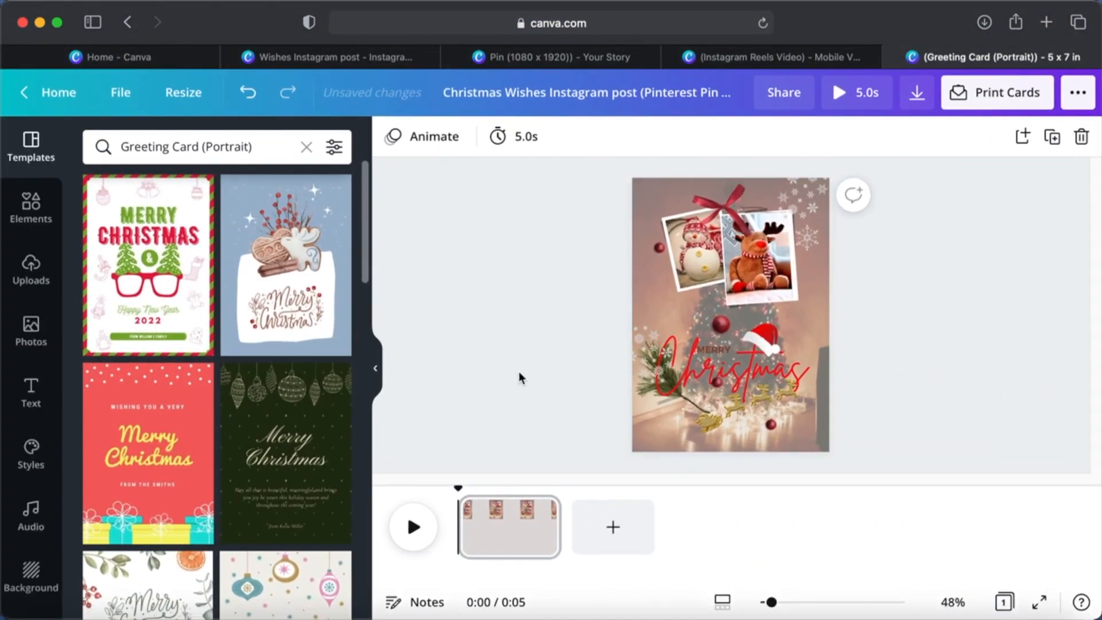
# - Add a second page to the greeting card and apply a Slide transition between the two pages
pyautogui.click(613, 527)
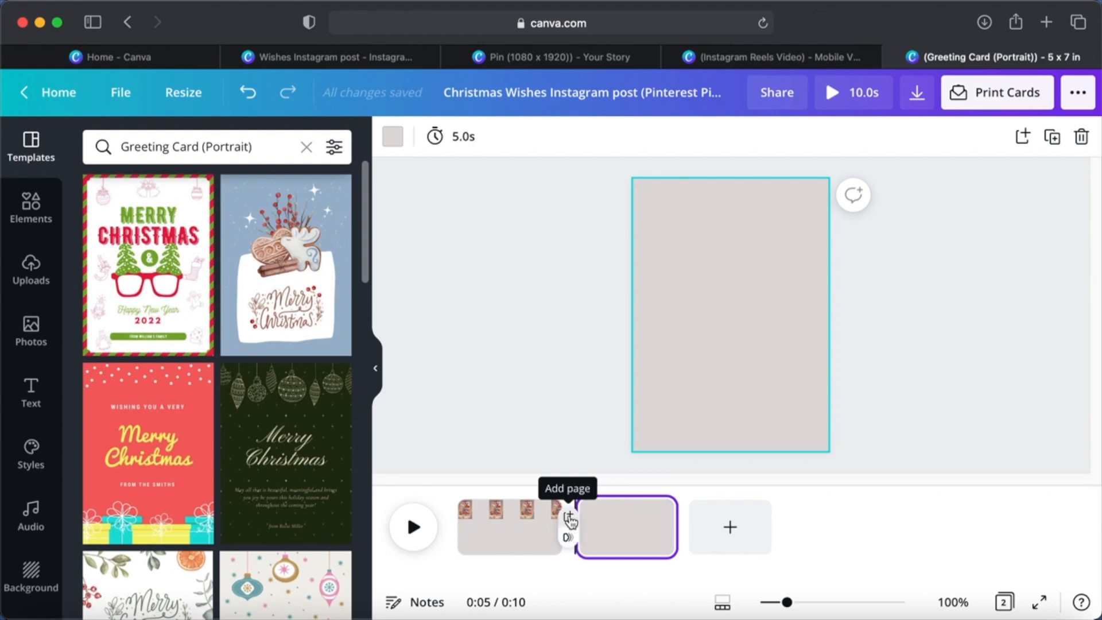
pyautogui.click(569, 539)
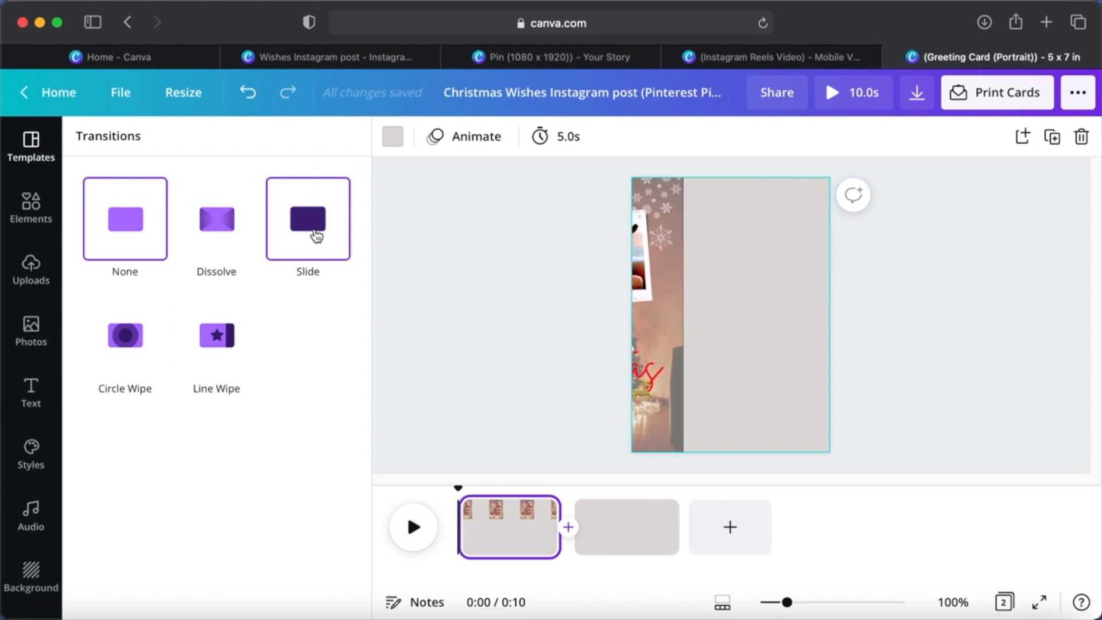
pyautogui.click(316, 235)
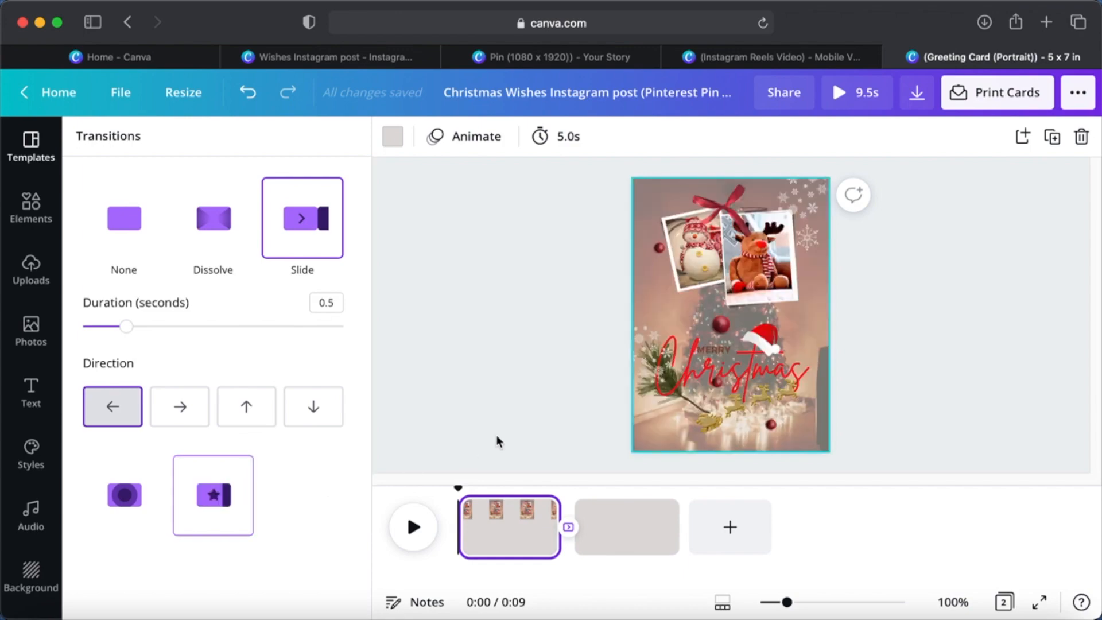
# - Apply the green torn-paper template reading "May you be beyond grateful this Christmas" to the second page
pyautogui.click(637, 538)
pyautogui.scroll(-5, 246, 381)
pyautogui.scroll(-15, 242, 515)
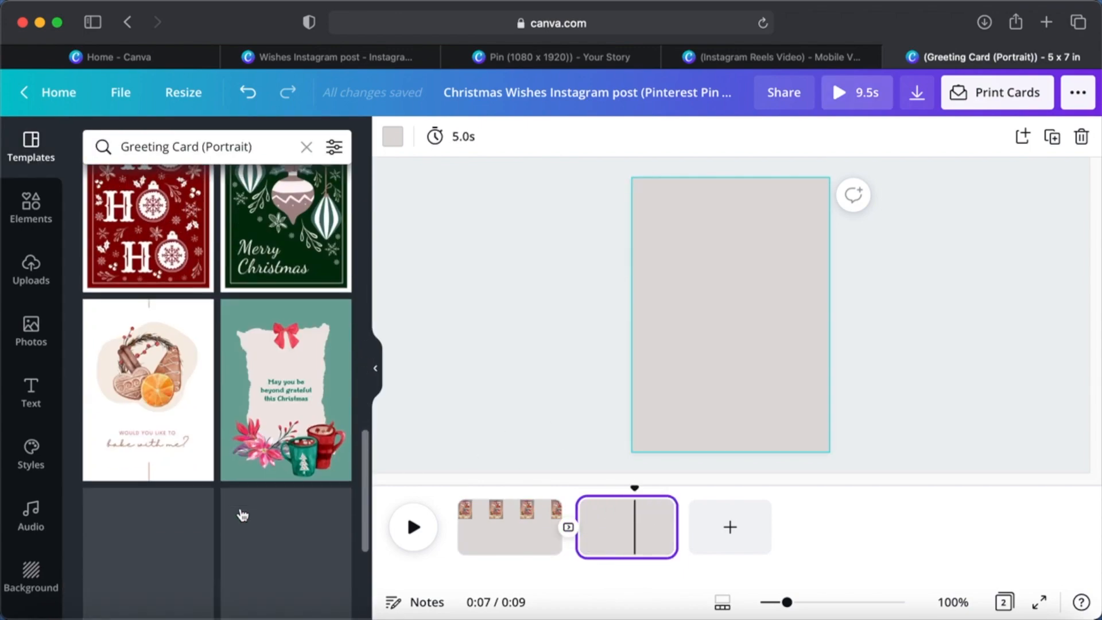
pyautogui.scroll(-2, 292, 495)
pyautogui.scroll(10, 292, 495)
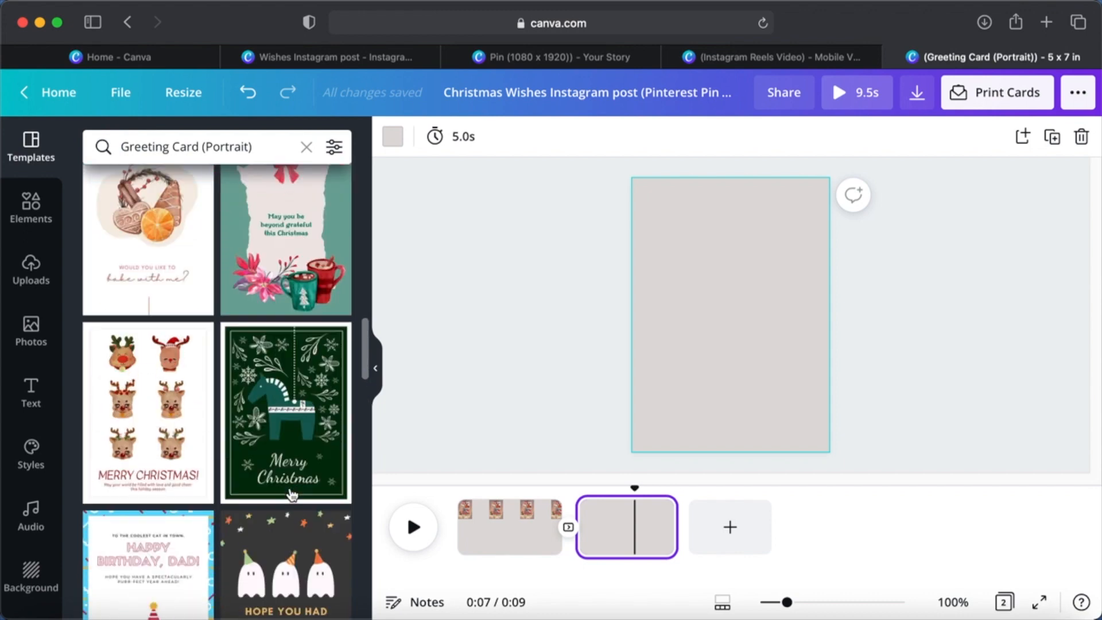
pyautogui.click(286, 419)
# - Delete the mugs, the flowers and the template's own red bow from the second page
pyautogui.press('Delete')
pyautogui.click(673, 390)
pyautogui.press('Delete')
pyautogui.click(731, 232)
pyautogui.press('Delete')
# - Copy the red ribbon bow from the first page and paste it at the top of the second page's torn paper
pyautogui.click(511, 527)
pyautogui.click(726, 209)
pyautogui.press('super+c')
pyautogui.click(631, 526)
pyautogui.press('super+v')
pyautogui.click(524, 528)
pyautogui.click(622, 529)
# - Add the recently used bauble and gold star ornament to the second page, placed small just below the greeting text
pyautogui.click(55, 235)
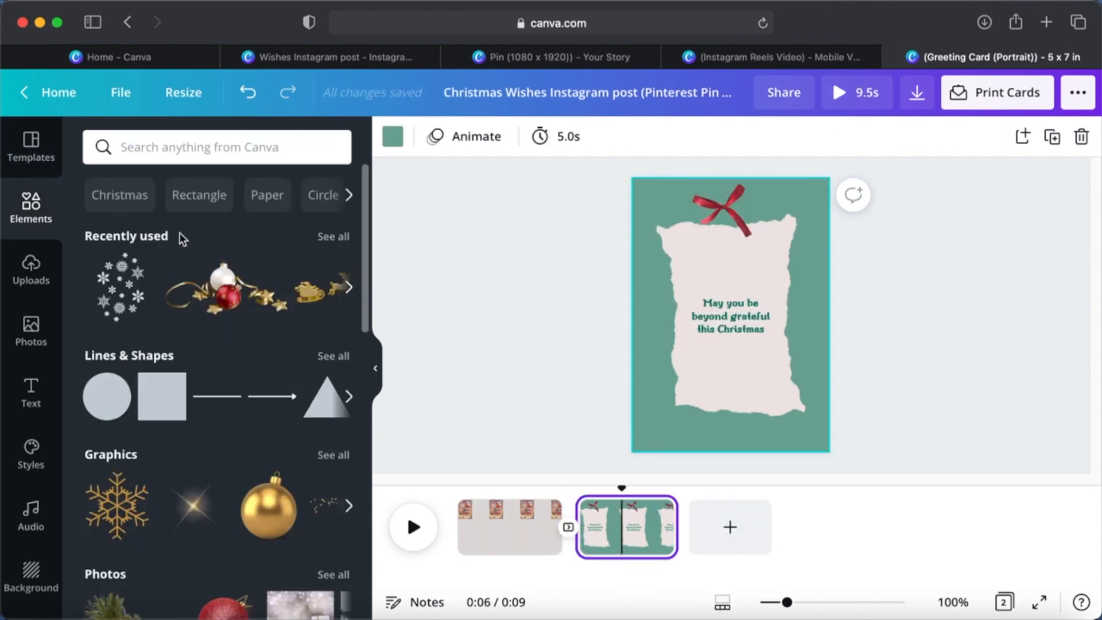
pyautogui.click(330, 236)
pyautogui.scroll(-2, 217, 435)
pyautogui.click(217, 437)
pyautogui.moveTo(810, 279); pyautogui.dragTo(731, 357)
pyautogui.click(933, 290)
pyautogui.click(955, 269)
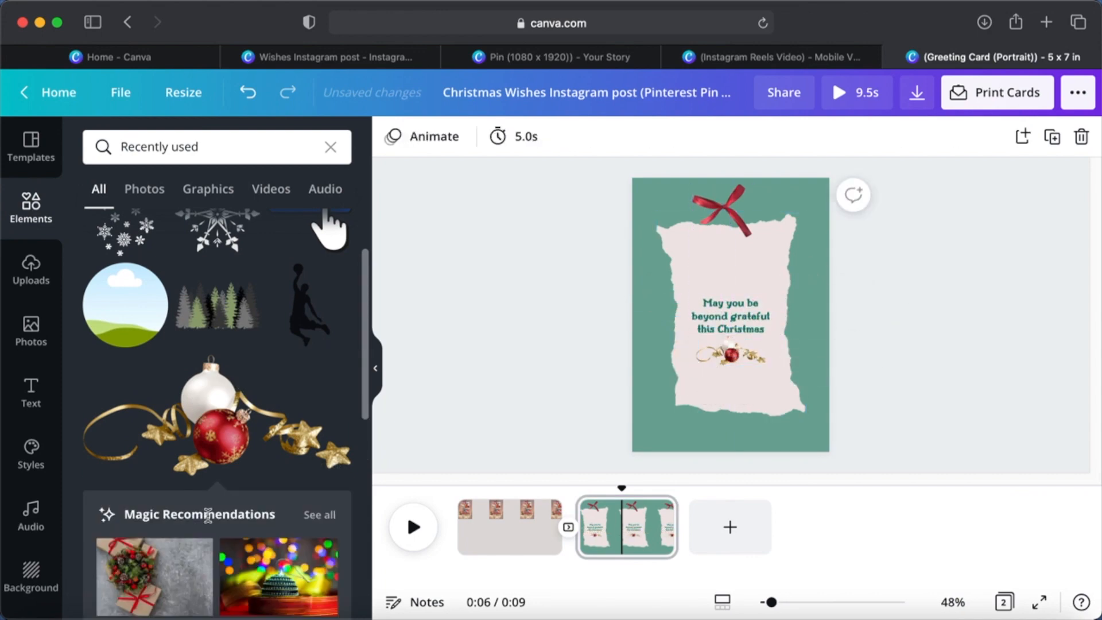
# - Add the golden sleigh with reindeer from the recently used elements and place it below the bauble ornament
pyautogui.scroll(-3, 217, 345)
pyautogui.click(217, 494)
pyautogui.moveTo(755, 321); pyautogui.dragTo(758, 387)
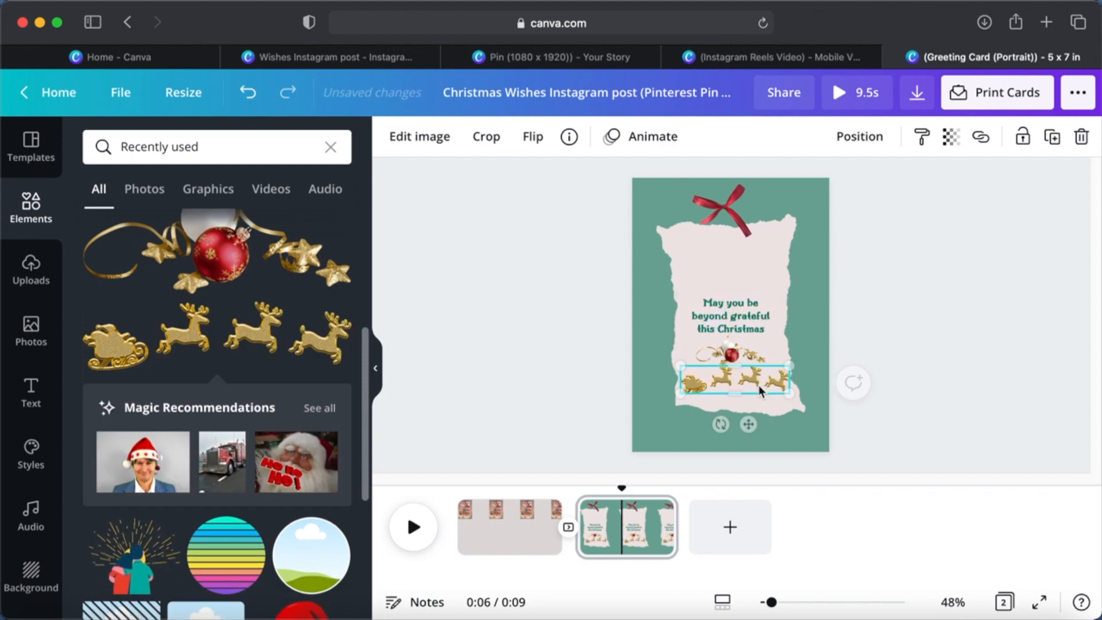
pyautogui.click(602, 318)
# - Add the snowflake cluster in white to the second page and duplicate it to cover the page's upper edge
pyautogui.click(126, 310)
pyautogui.moveTo(730, 314); pyautogui.dragTo(822, 226)
pyautogui.click(392, 136)
pyautogui.click(194, 473)
pyautogui.press('super+d')
pyautogui.click(921, 271)
# - Add the single ornate snowflake and scatter small copies of it around the torn paper on the green background
pyautogui.click(224, 313)
pyautogui.moveTo(739, 314); pyautogui.dragTo(658, 340)
pyautogui.press('super+d')
pyautogui.moveTo(806, 264); pyautogui.dragTo(719, 442)
pyautogui.press('super+v')
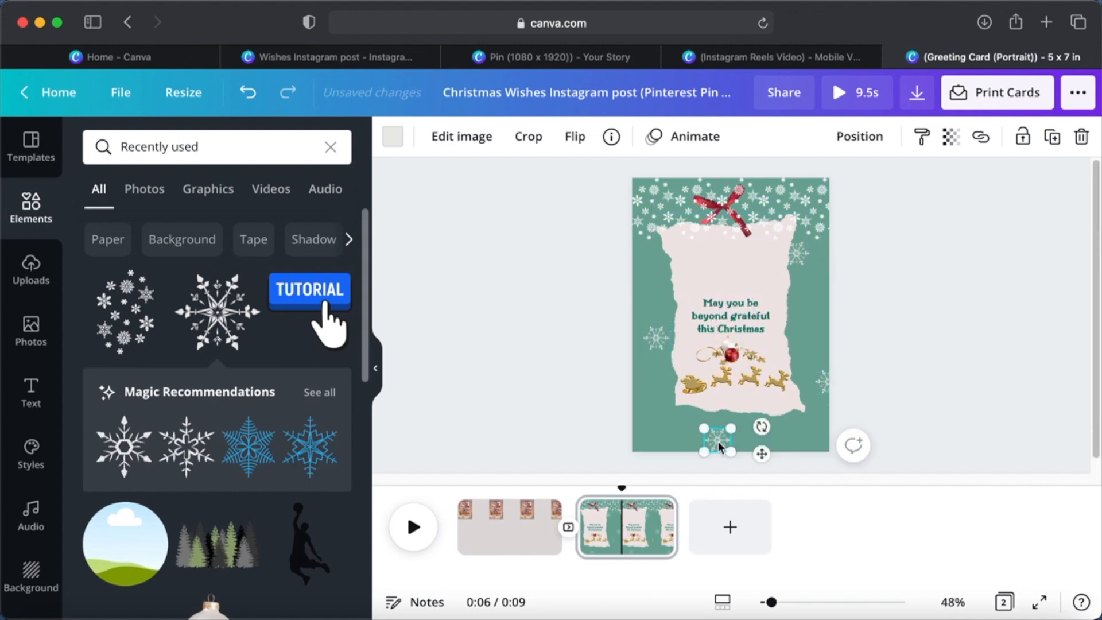
pyautogui.press('super+v')
pyautogui.moveTo(805, 266); pyautogui.dragTo(824, 295)
pyautogui.press('super+v')
pyautogui.click(946, 284)
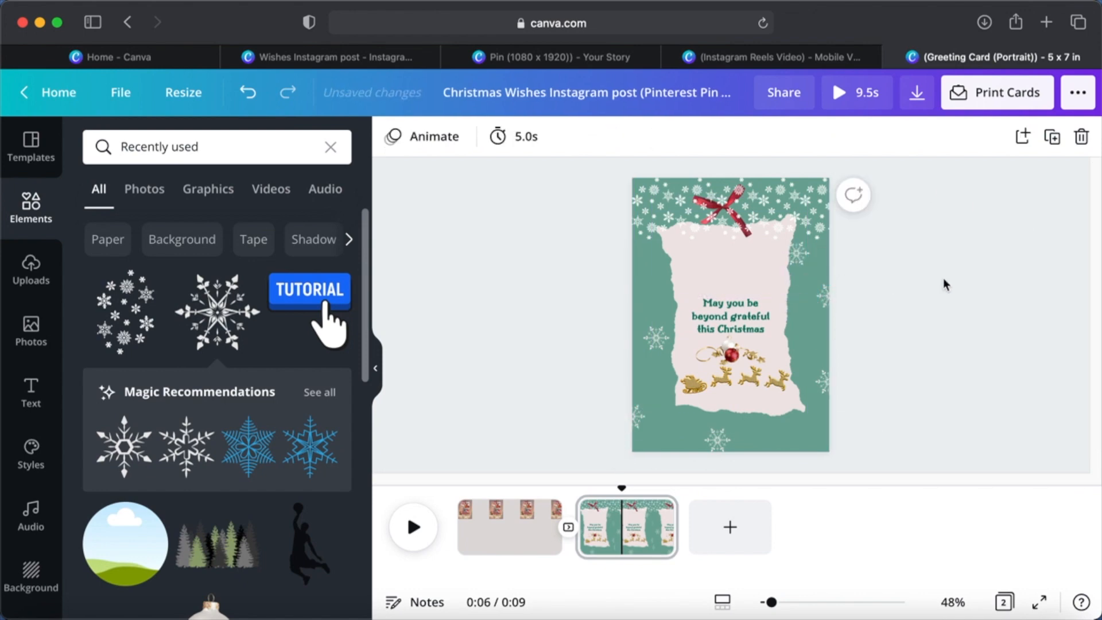
# - Add a third page and apply a Slide transition between the second and third pages
pyautogui.click(734, 526)
pyautogui.click(683, 534)
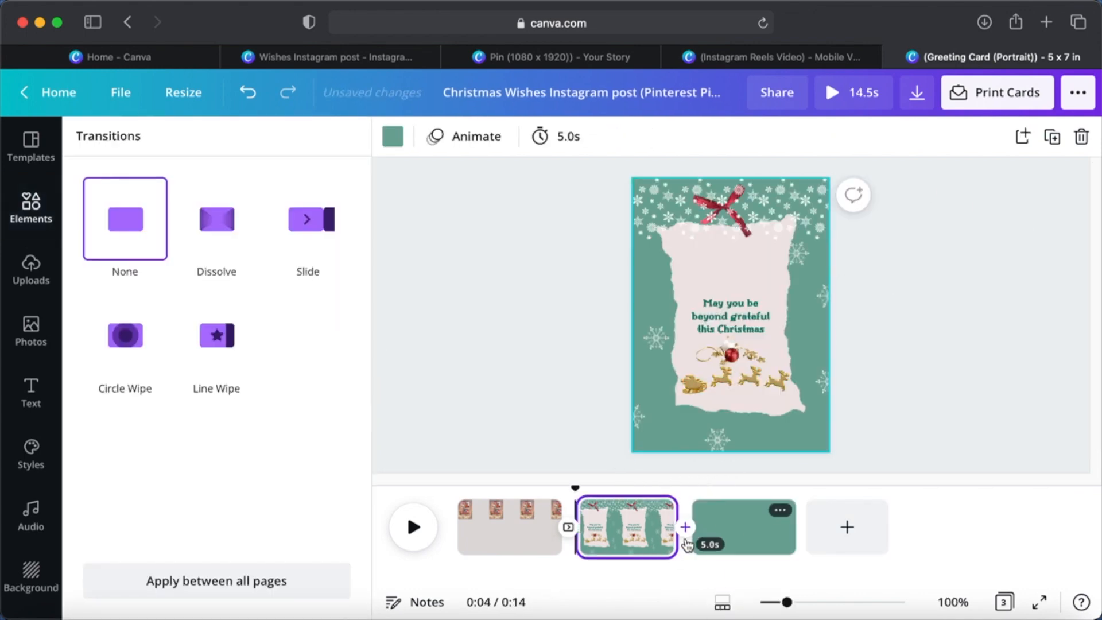
pyautogui.click(302, 218)
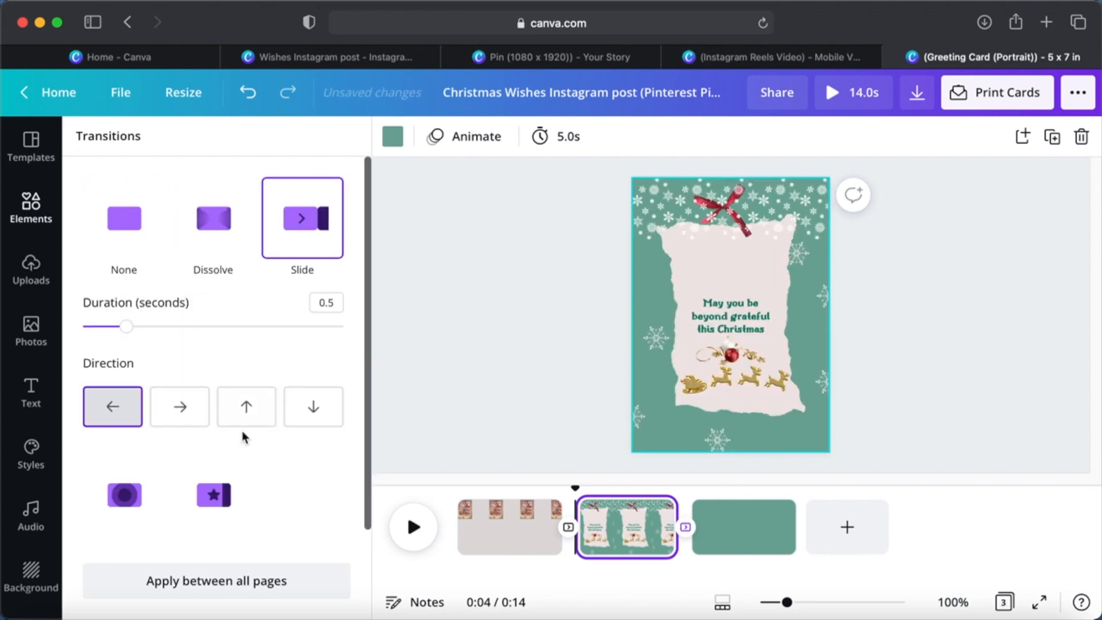
# - Set the third page's background colour to White #ffffff
pyautogui.click(731, 529)
pyautogui.click(393, 137)
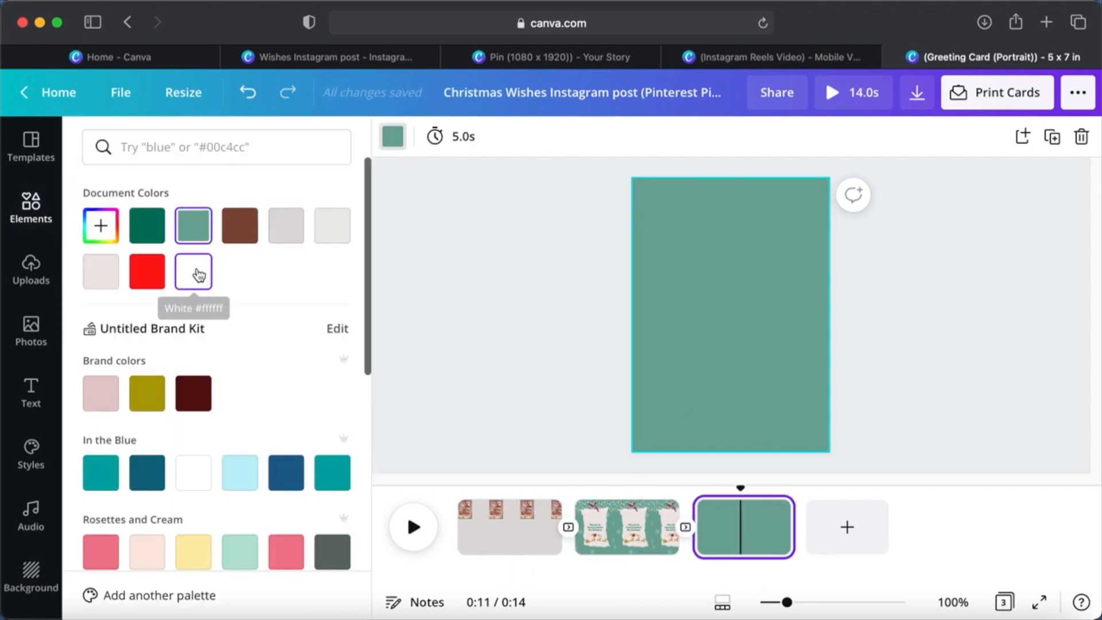
pyautogui.click(195, 273)
# - Search the elements for "family photo" and add the photo of parents carrying two children to the third page
pyautogui.click(31, 207)
pyautogui.click(31, 267)
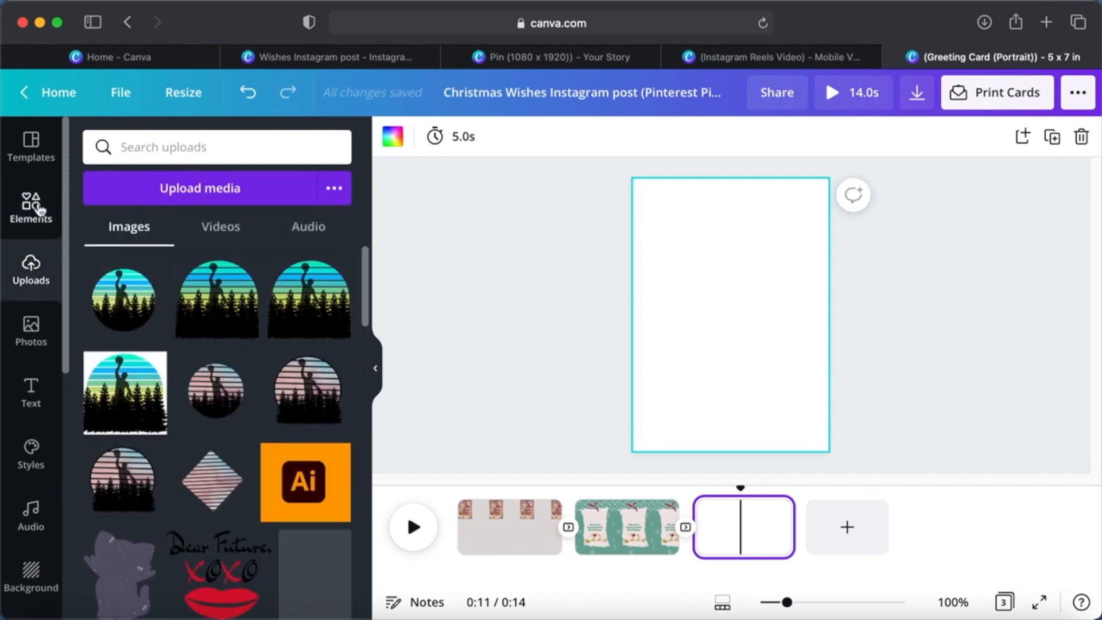
pyautogui.click(31, 207)
pyautogui.click(172, 147)
pyautogui.write('family photo')
pyautogui.press('Return')
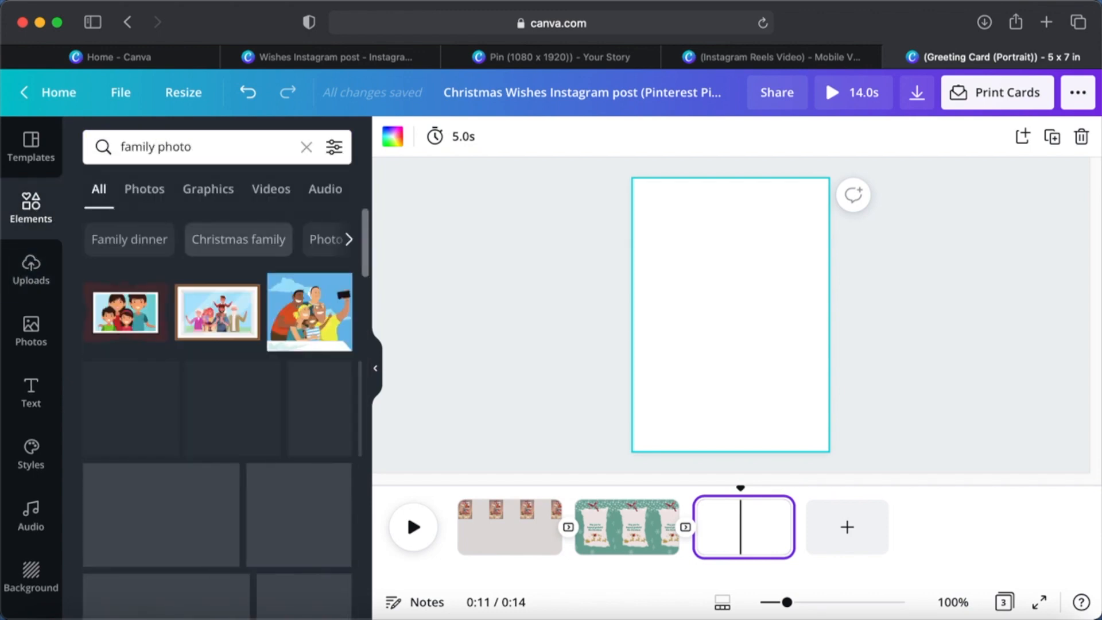
pyautogui.click(160, 436)
# - Remove the blue sky background from the family photo with Background Remover and apply the result
pyautogui.click(419, 136)
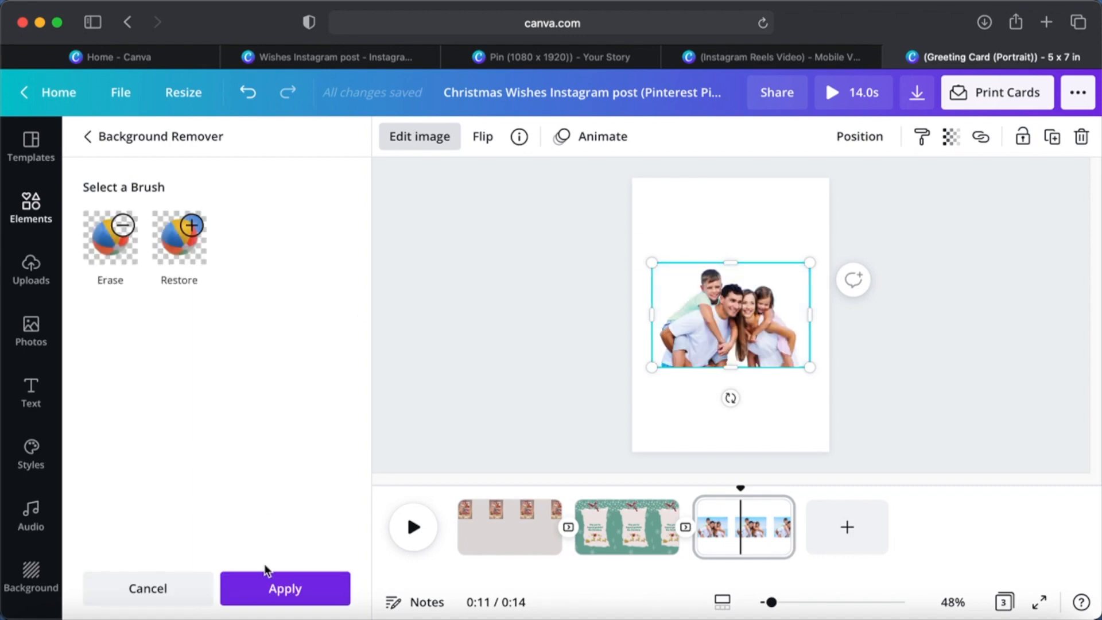
pyautogui.click(268, 580)
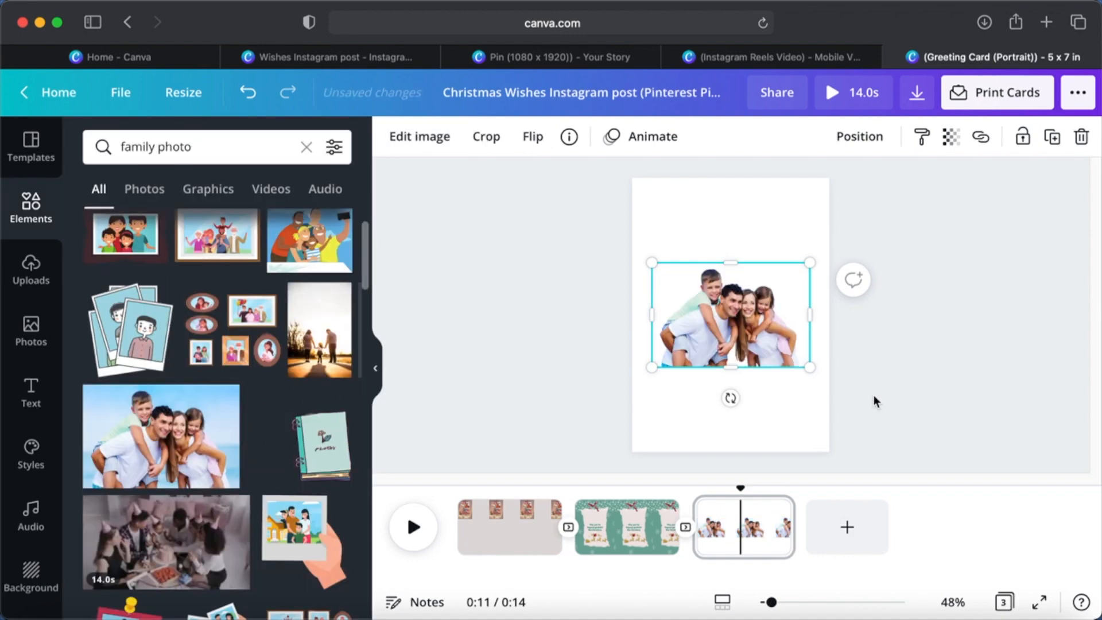
pyautogui.click(874, 382)
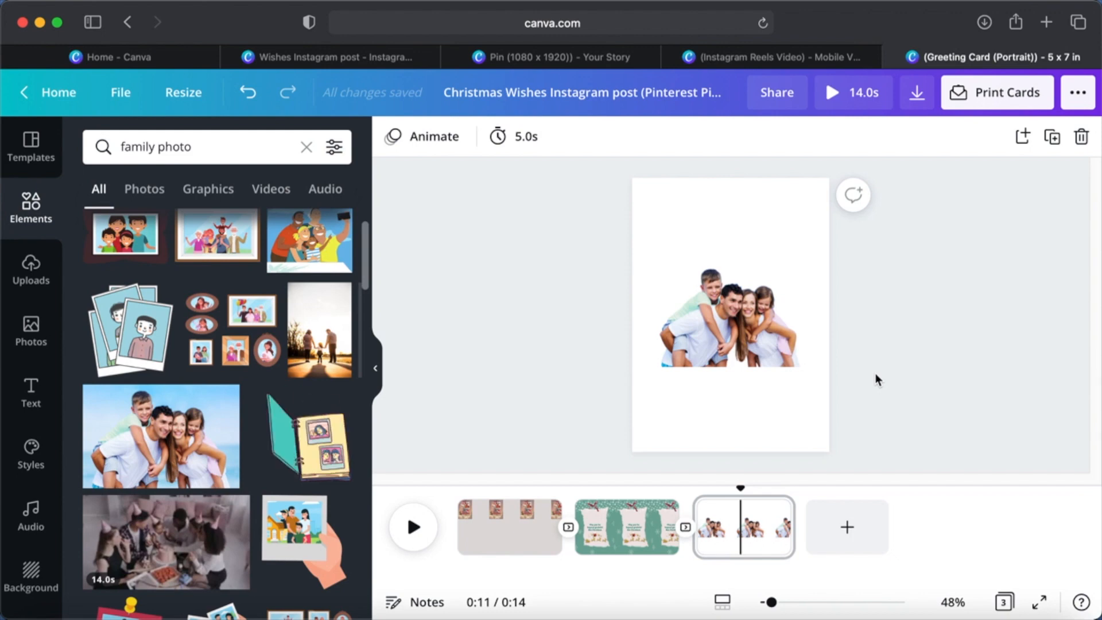
# - Add a heading reading "With Lots Love." above the family photo, reduced to a font size of about 43.4
pyautogui.click(31, 393)
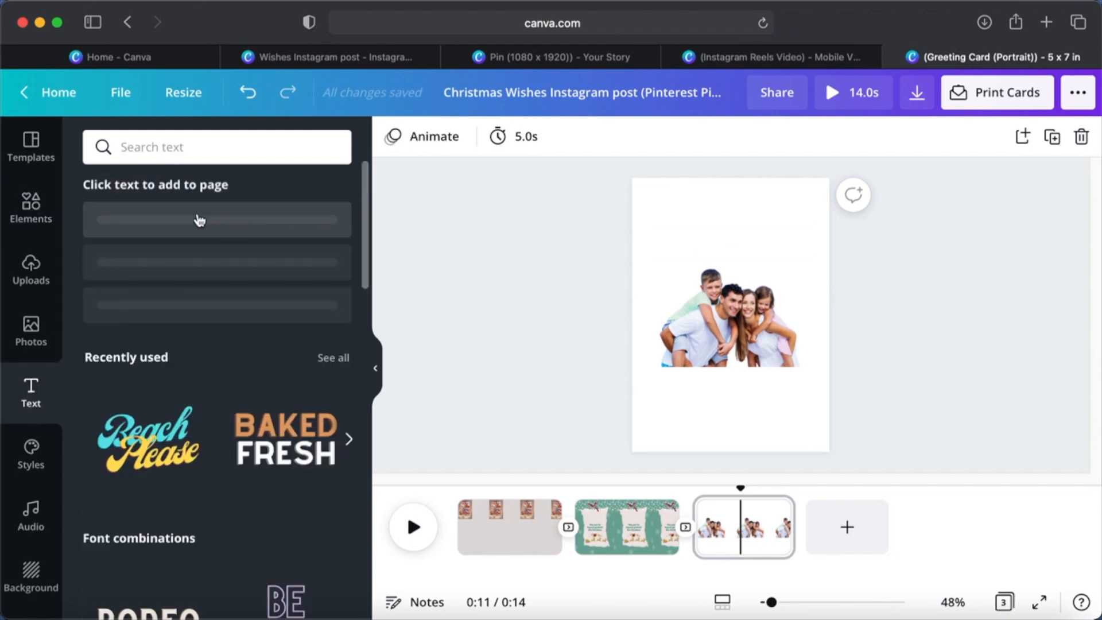
pyautogui.click(190, 243)
pyautogui.moveTo(674, 303); pyautogui.dragTo(635, 290)
pyautogui.click(748, 270)
pyautogui.moveTo(724, 355); pyautogui.dragTo(734, 293)
pyautogui.tripleClick(730, 250)
pyautogui.write('With Lots Love.')
# - Search the fonts for "cursive", try Feeling Passionate and Amsterdam Four, and set the heading in a thin handwritten script font
pyautogui.press('super+a')
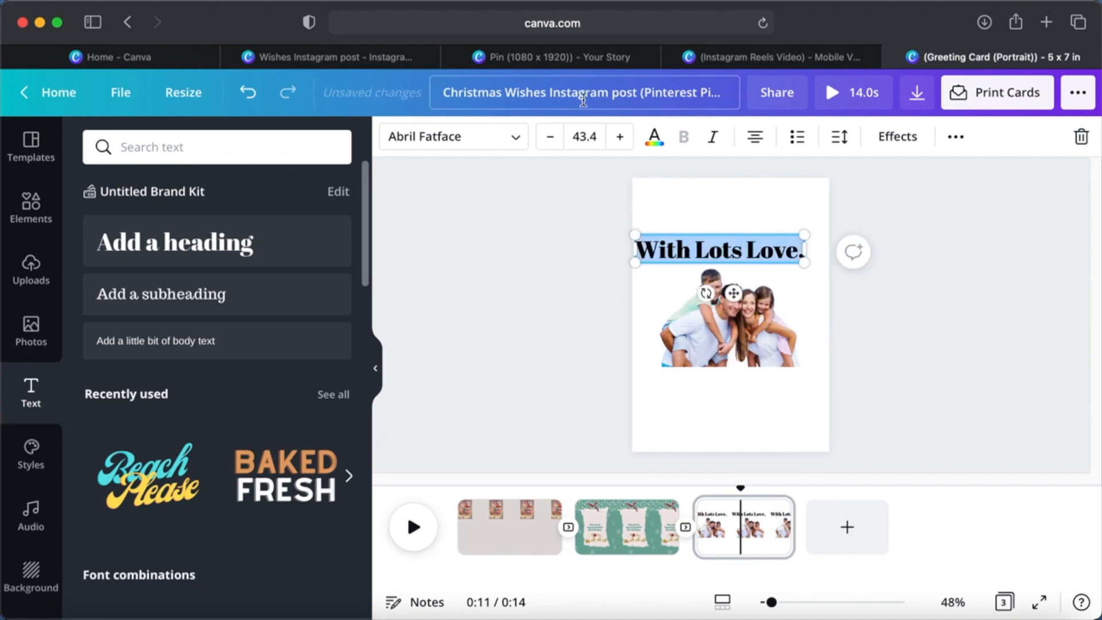
pyautogui.click(462, 139)
pyautogui.write('cursive')
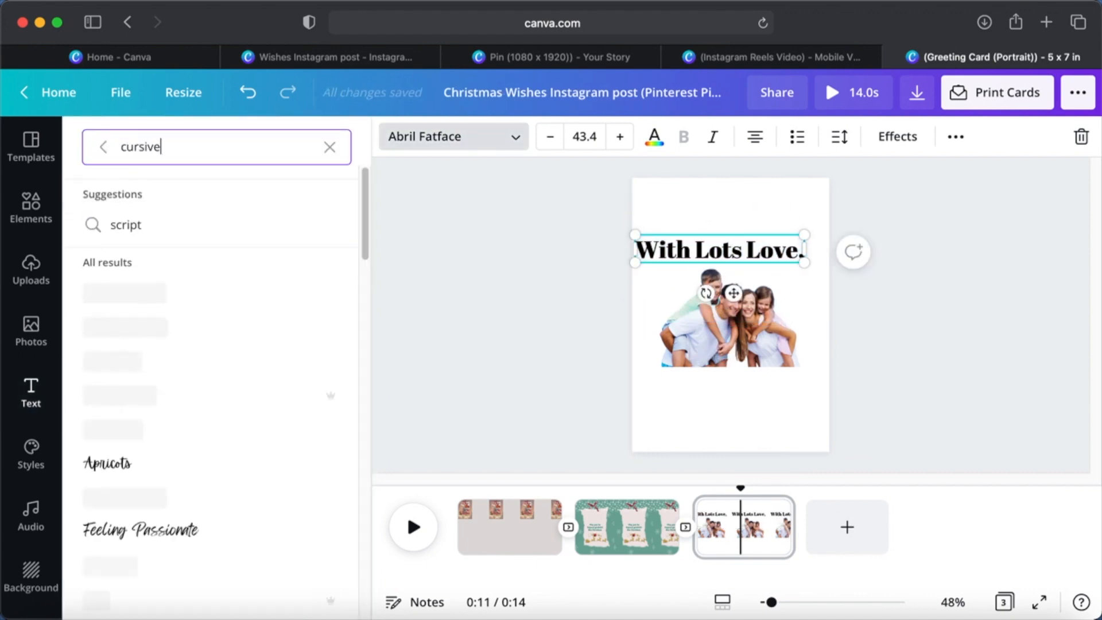
pyautogui.click(145, 444)
pyautogui.scroll(-4, 172, 445)
pyautogui.click(172, 340)
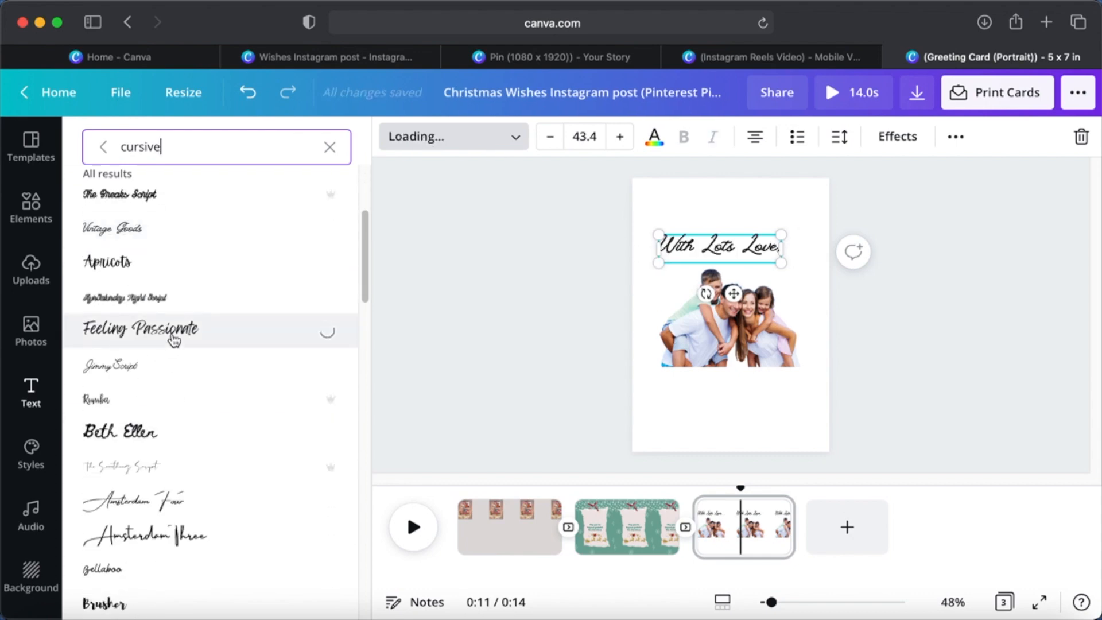
pyautogui.click(171, 504)
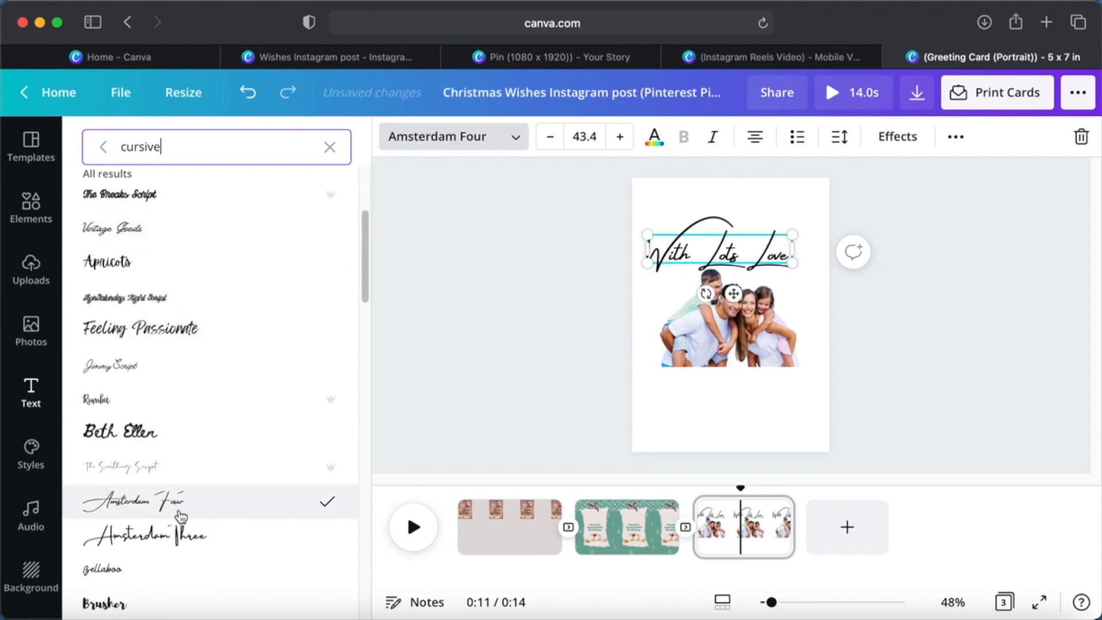
pyautogui.scroll(-5, 181, 517)
pyautogui.click(173, 384)
pyautogui.click(494, 266)
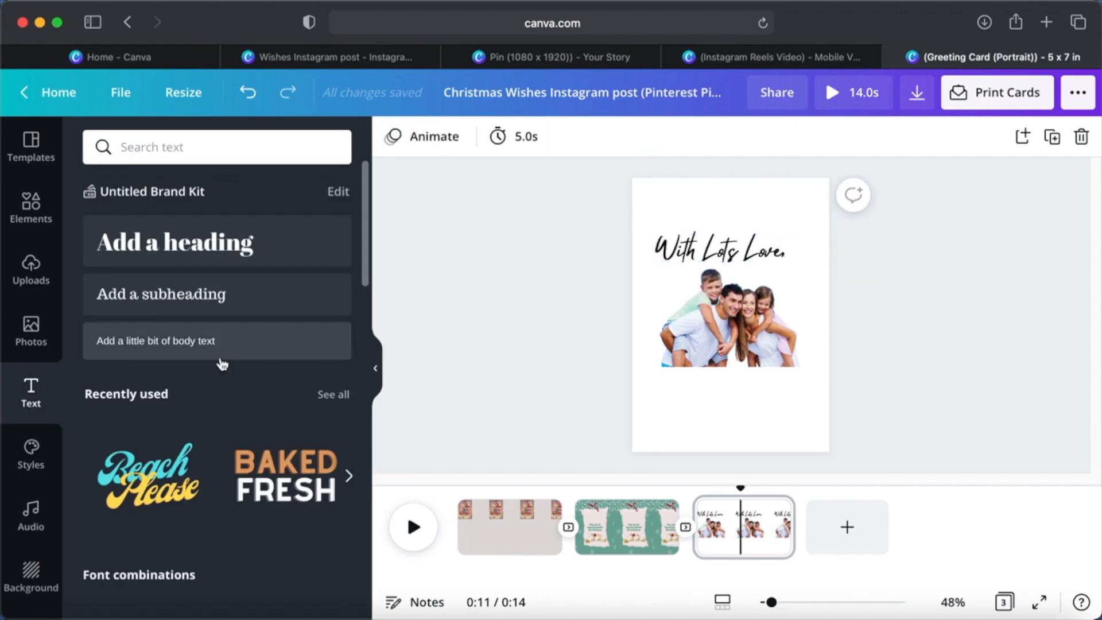
# - Add a heading reading "your name / family members name" below the family photo on the third page
pyautogui.click(222, 253)
pyautogui.moveTo(746, 316); pyautogui.dragTo(725, 386)
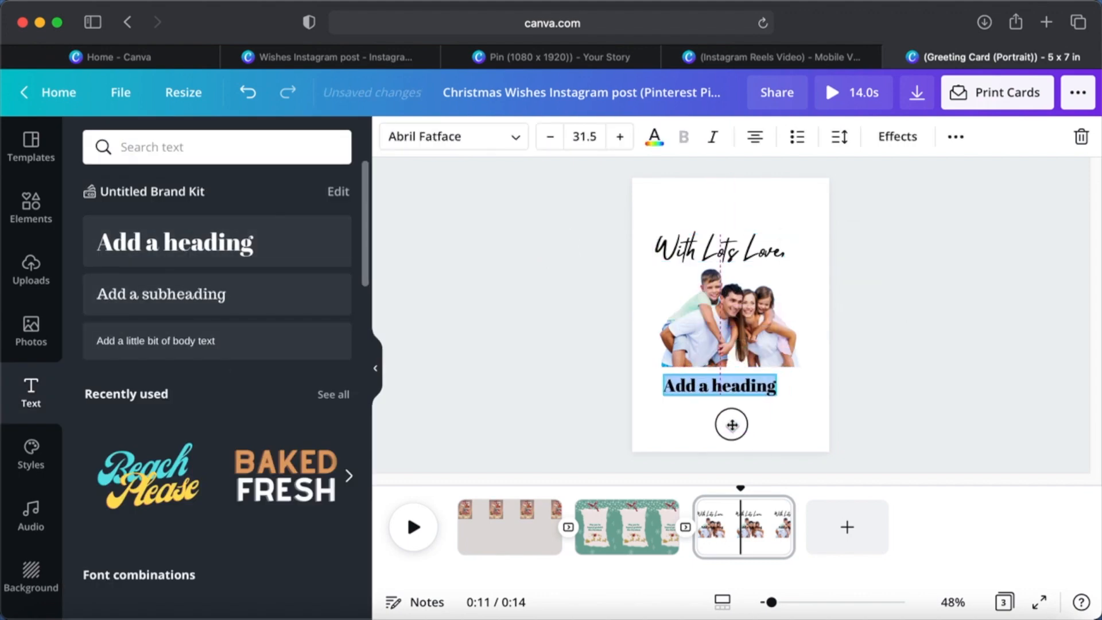
pyautogui.write('your name / family members name')
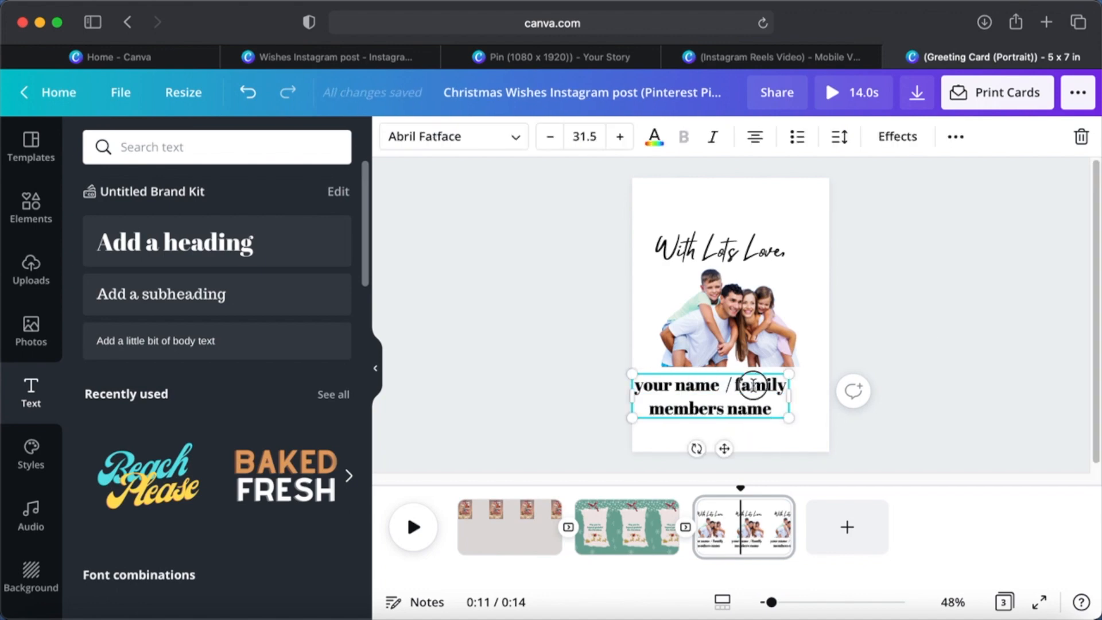
pyautogui.click(758, 442)
# - Set the first page's timing to 3.0 seconds and apply it to all three pages
pyautogui.click(487, 550)
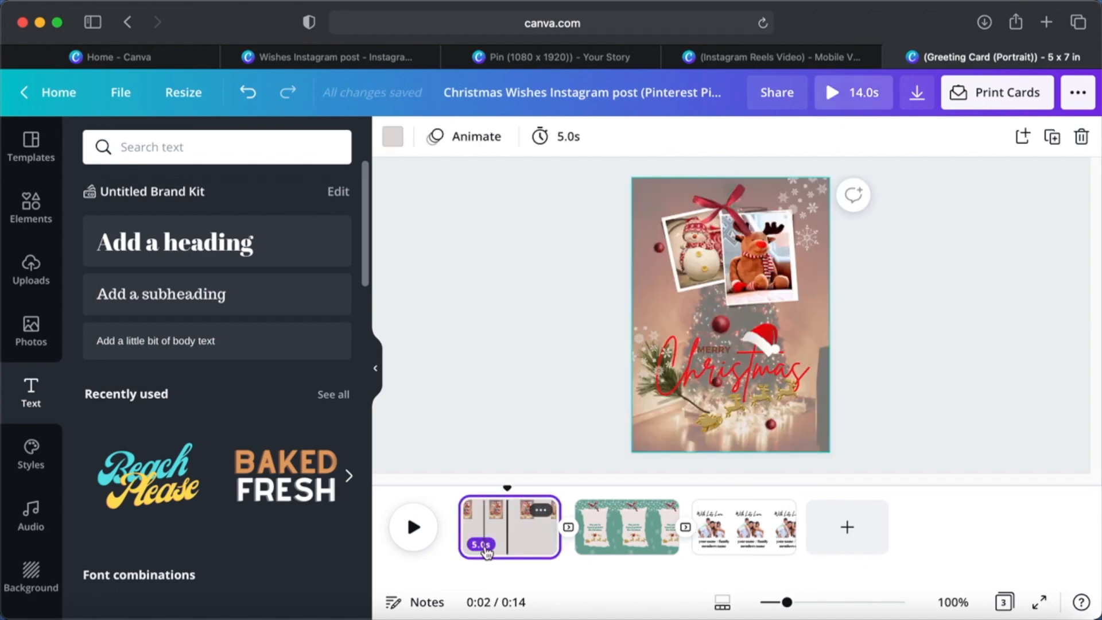
pyautogui.click(560, 138)
pyautogui.write('3.0s')
pyautogui.click(561, 234)
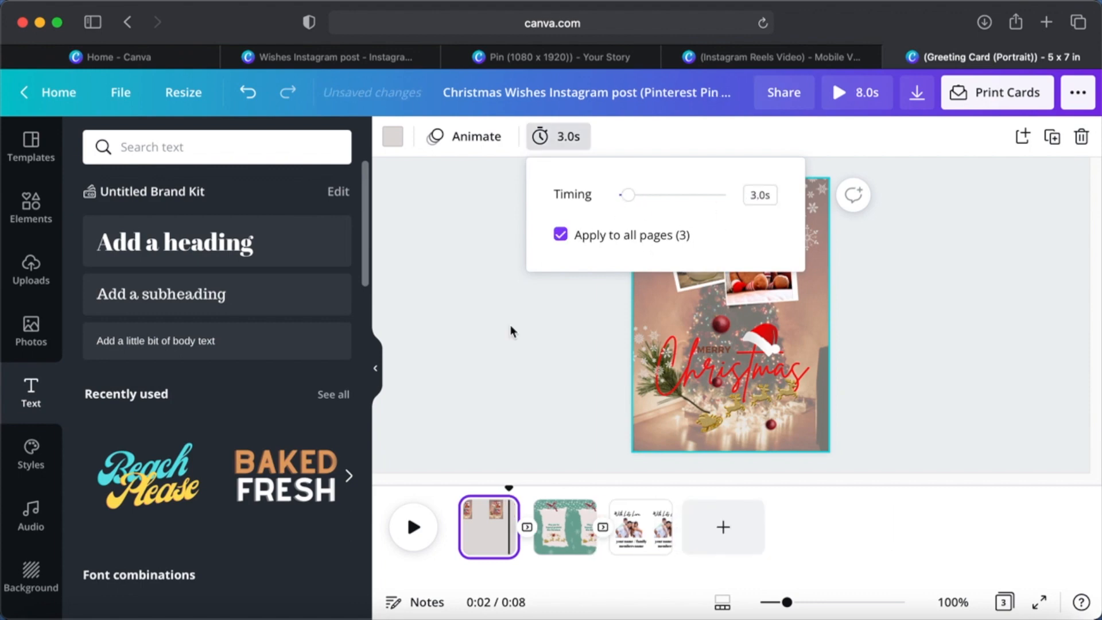
pyautogui.click(509, 325)
# - Find Christmas audio and add the track "Jingle Bells (Christmas Edition)" to the design
pyautogui.click(39, 508)
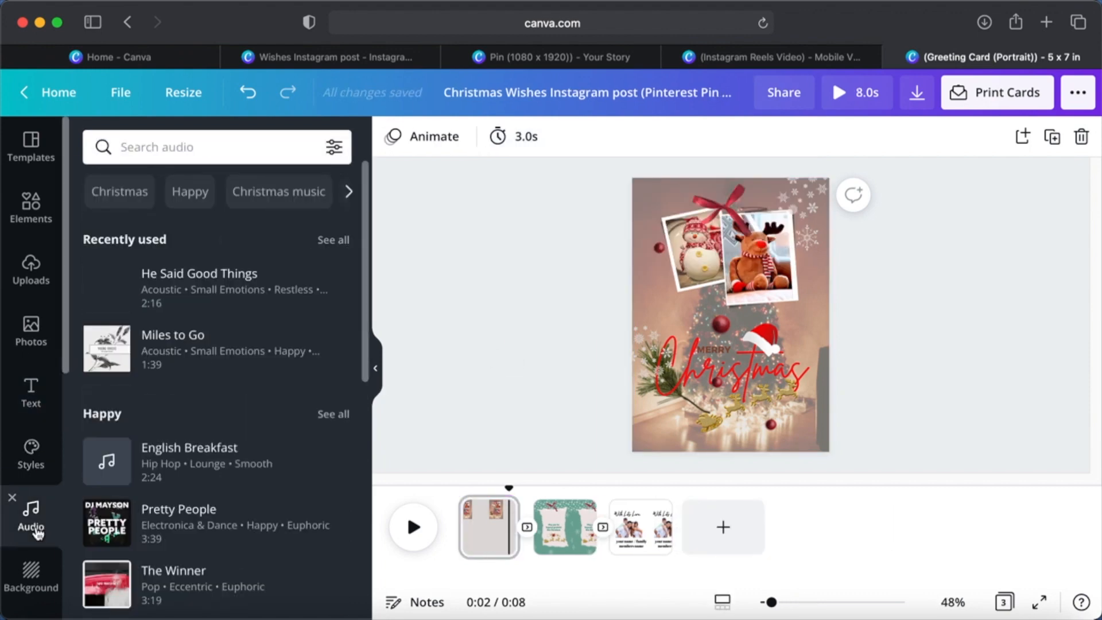
pyautogui.click(133, 195)
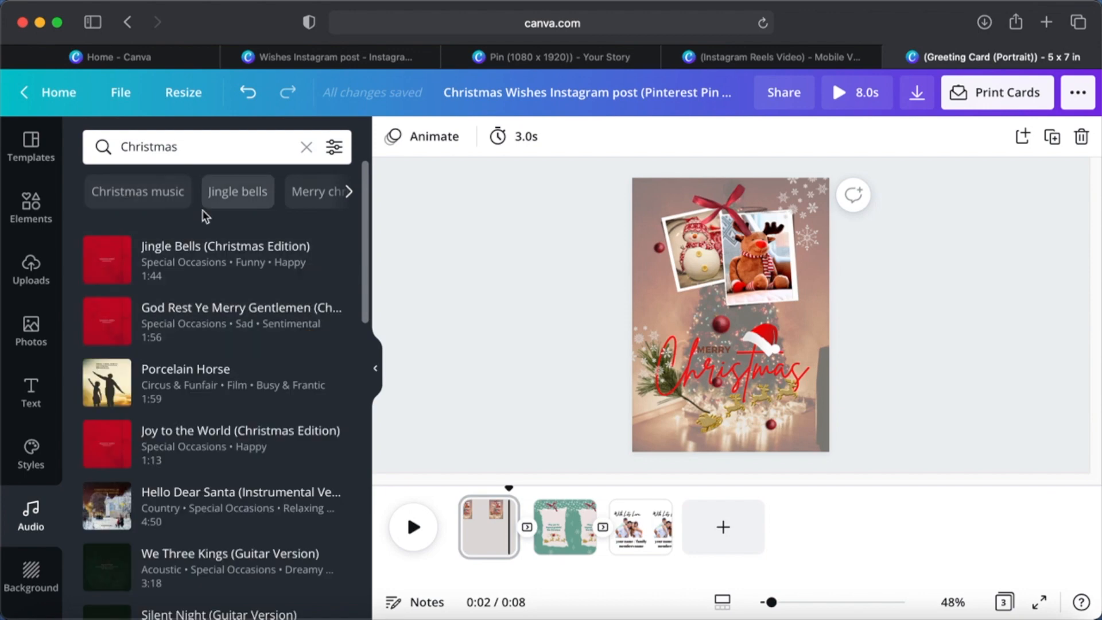
pyautogui.click(107, 261)
pyautogui.click(258, 263)
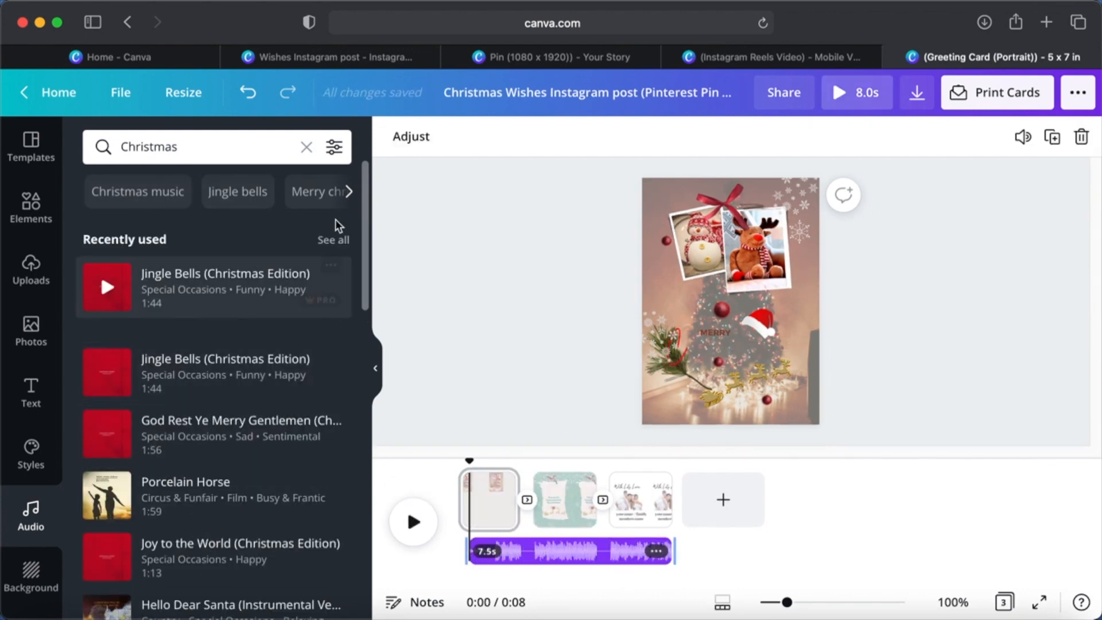
# - Explore the audio library by trying filters and a search for "fun", and look through the music categories
pyautogui.click(334, 146)
pyautogui.click(111, 298)
pyautogui.click(287, 364)
pyautogui.write('fun')
pyautogui.press('Return')
pyautogui.click(307, 147)
pyautogui.scroll(-2, 296, 417)
pyautogui.click(334, 147)
pyautogui.click(242, 362)
pyautogui.scroll(-1, 310, 378)
pyautogui.scroll(-2, 310, 378)
pyautogui.scroll(-10, 271, 374)
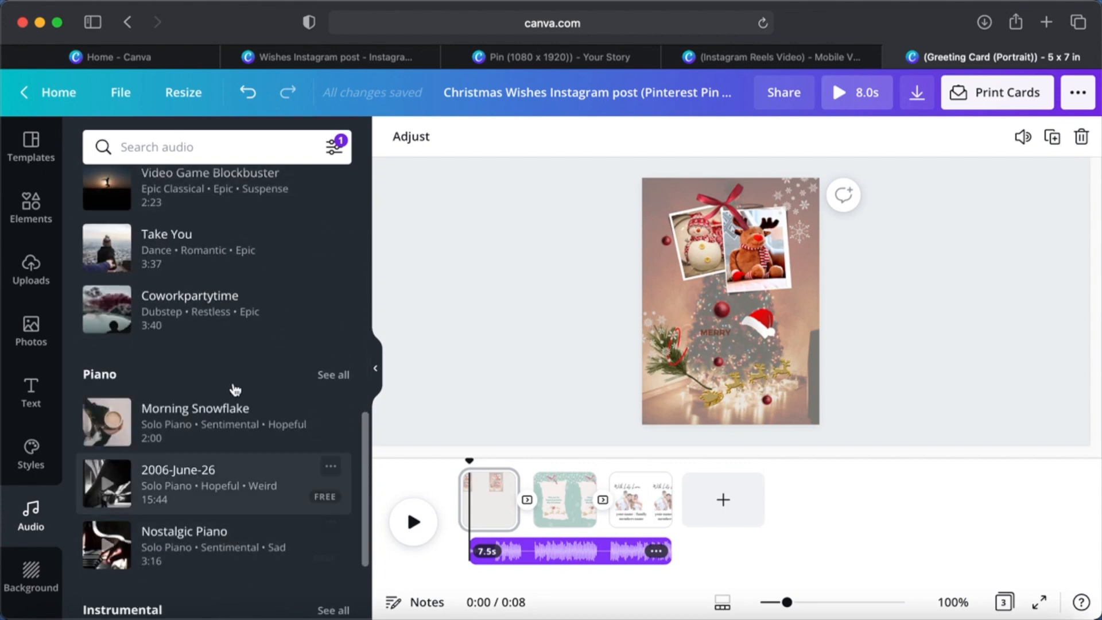
# - View the uploaded audio files and deselect the soundtrack
pyautogui.click(40, 274)
pyautogui.click(310, 226)
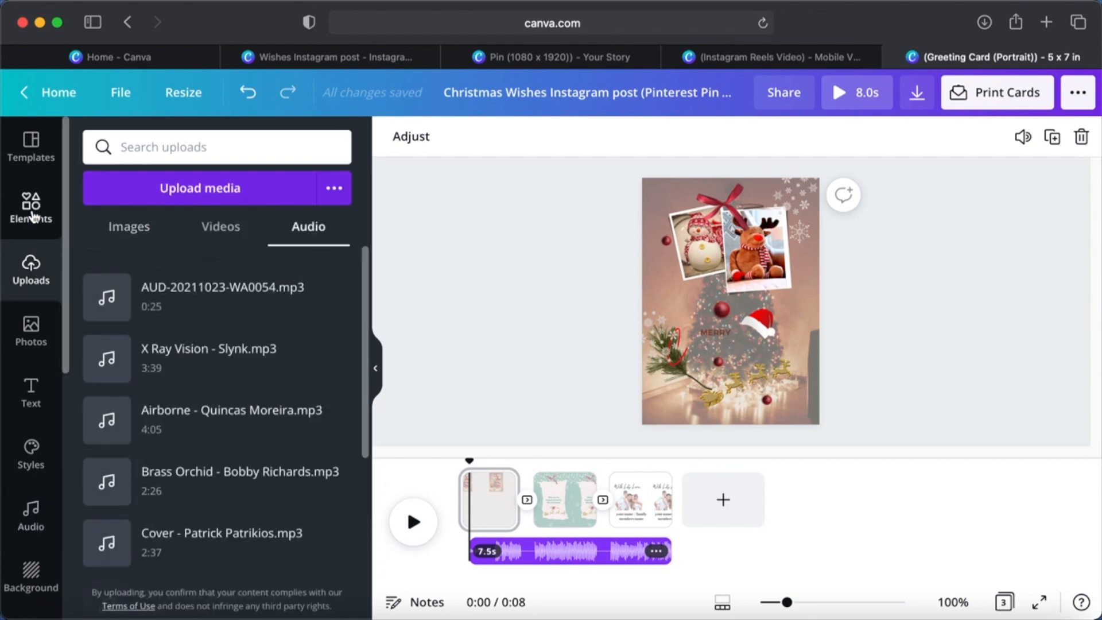
pyautogui.click(526, 343)
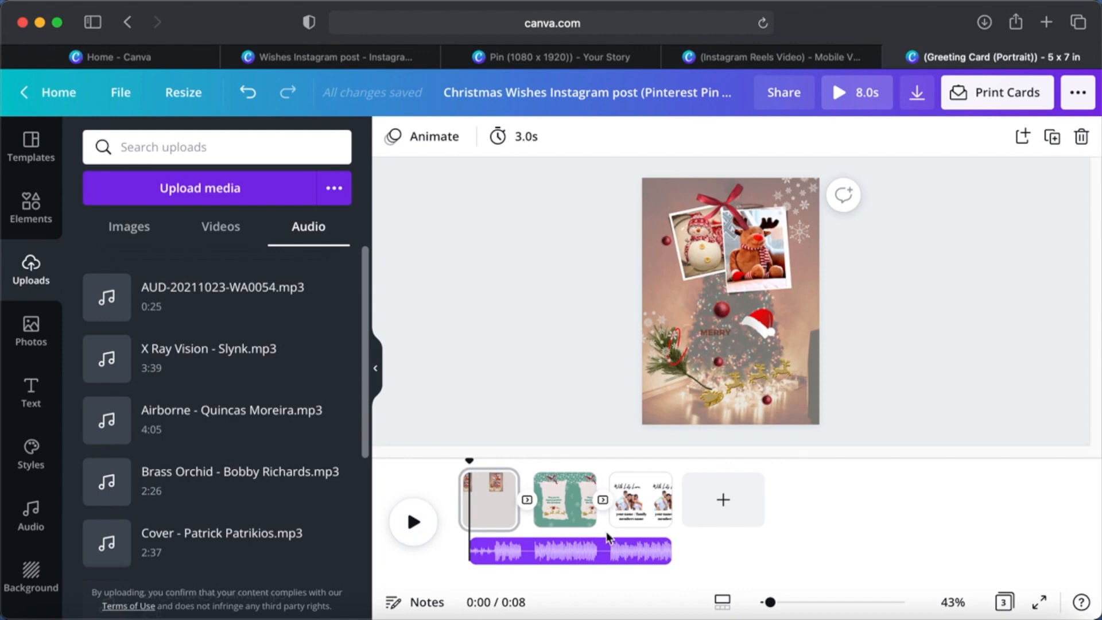
# - Check the design's view-only share link and examine the available download, social sharing and print options
pyautogui.click(1078, 93)
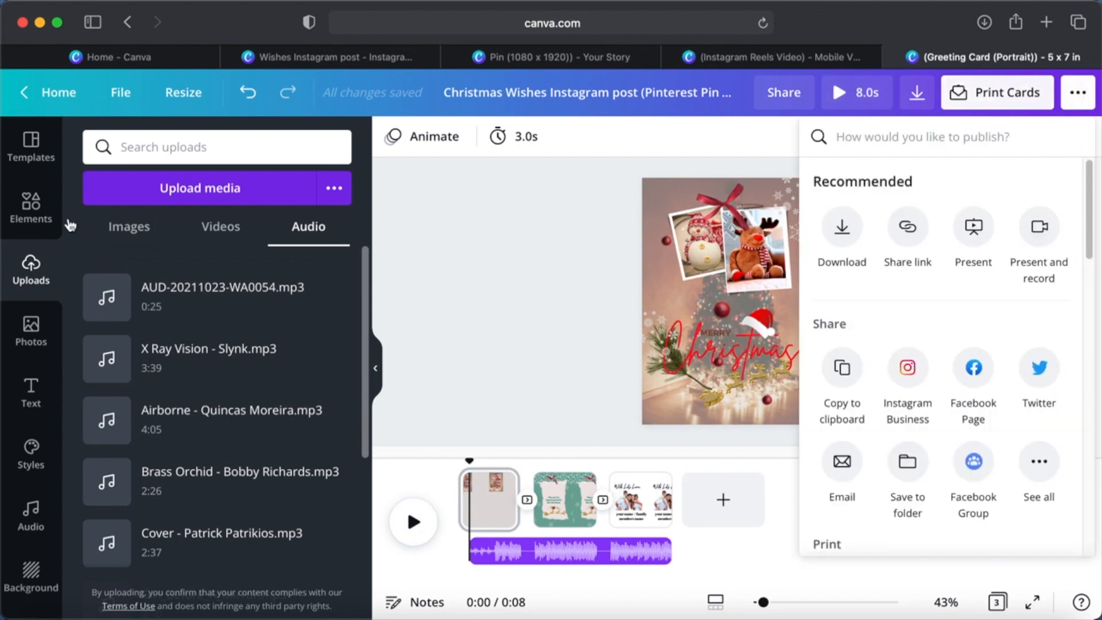
pyautogui.click(907, 227)
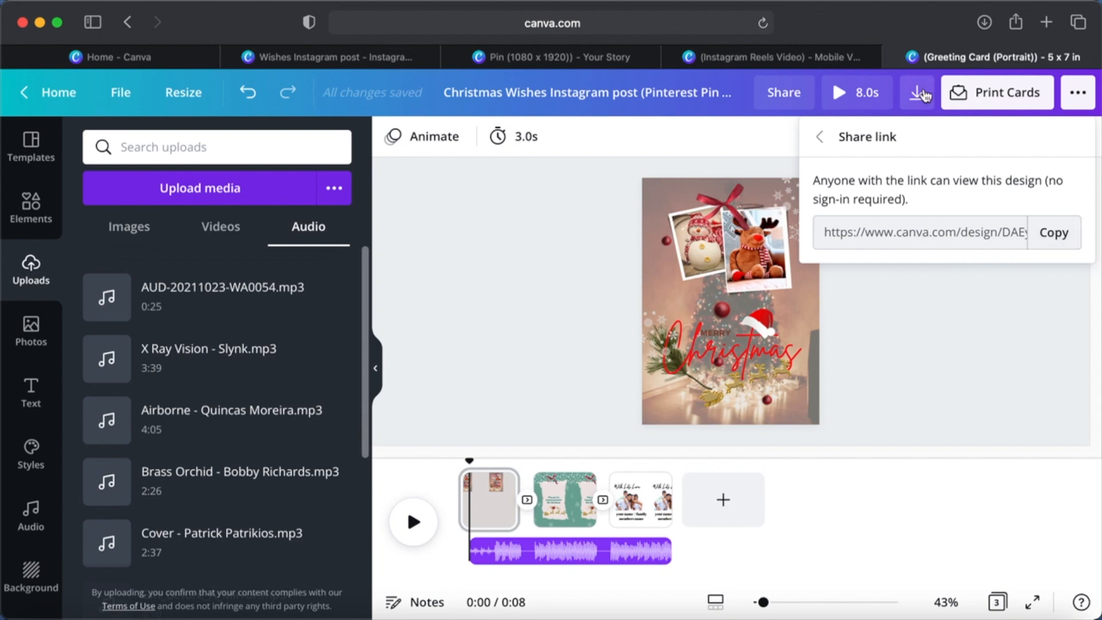
pyautogui.click(1076, 95)
pyautogui.scroll(-3, 996, 325)
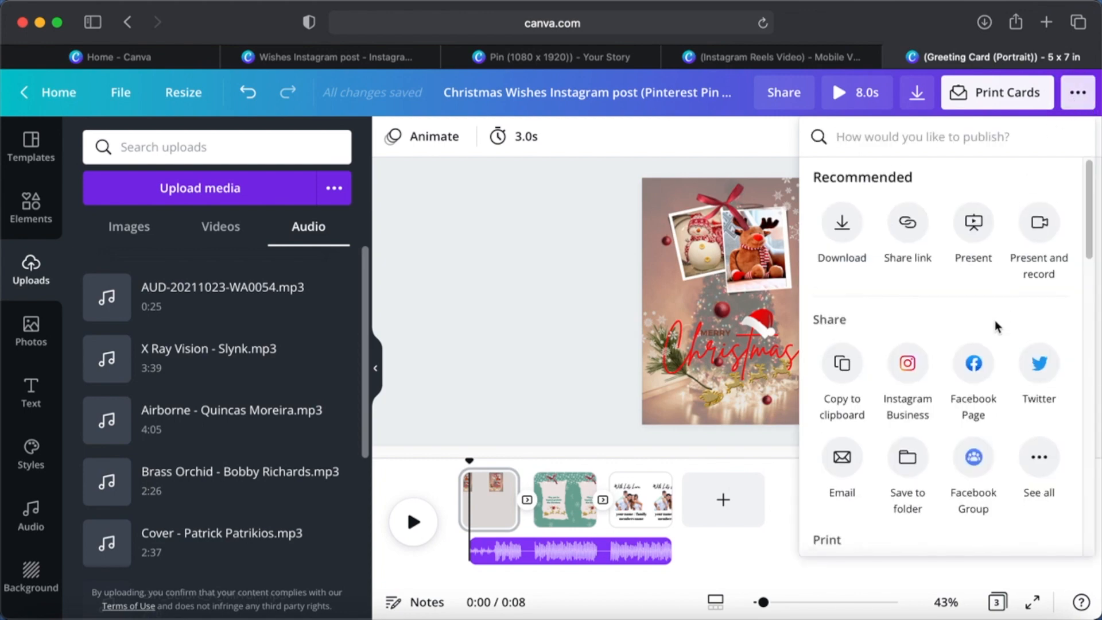
pyautogui.scroll(-1, 996, 325)
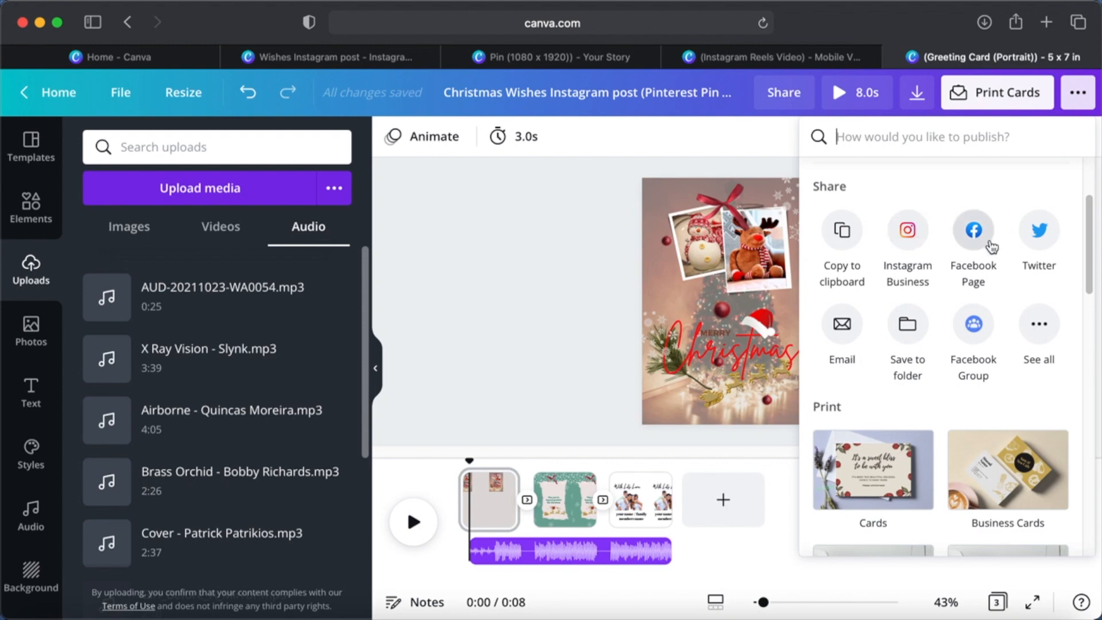
pyautogui.scroll(-6, 991, 247)
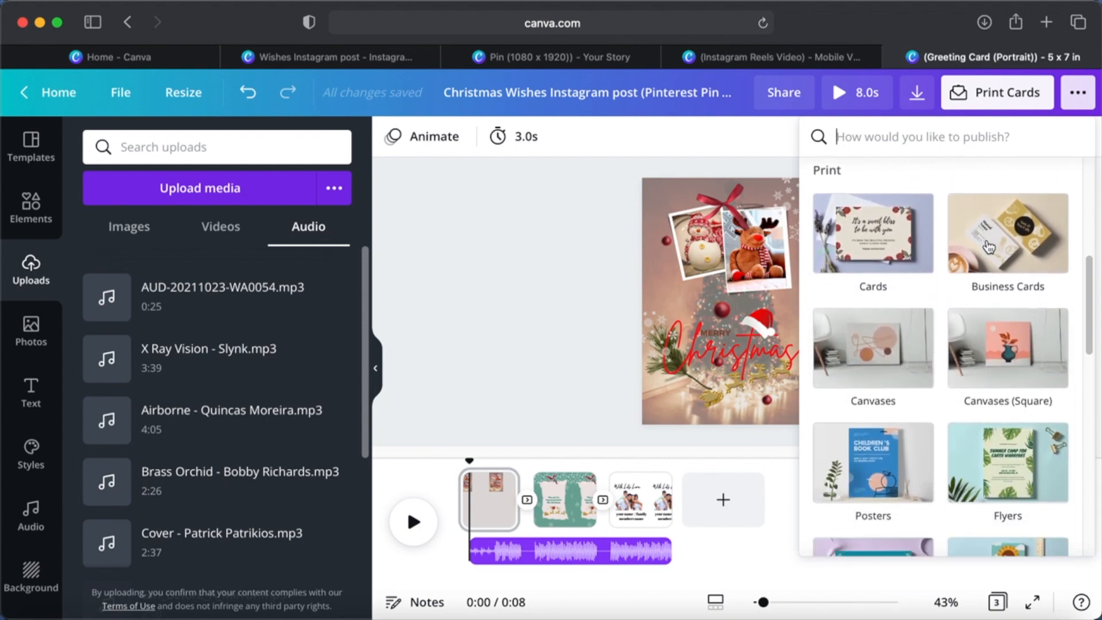
pyautogui.scroll(6, 891, 218)
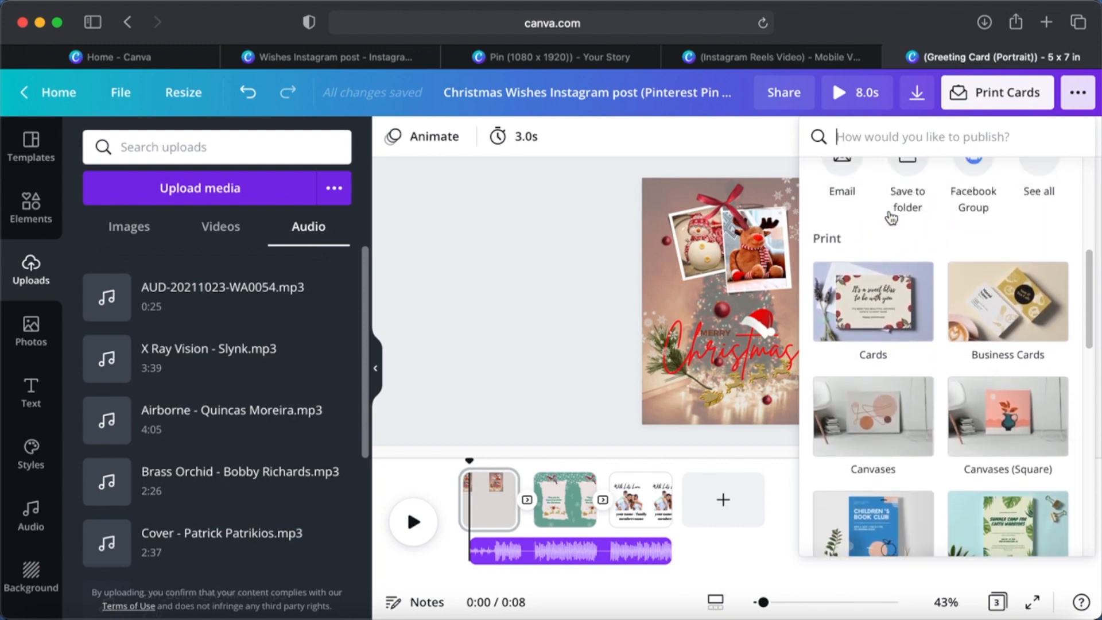
pyautogui.scroll(3, 891, 218)
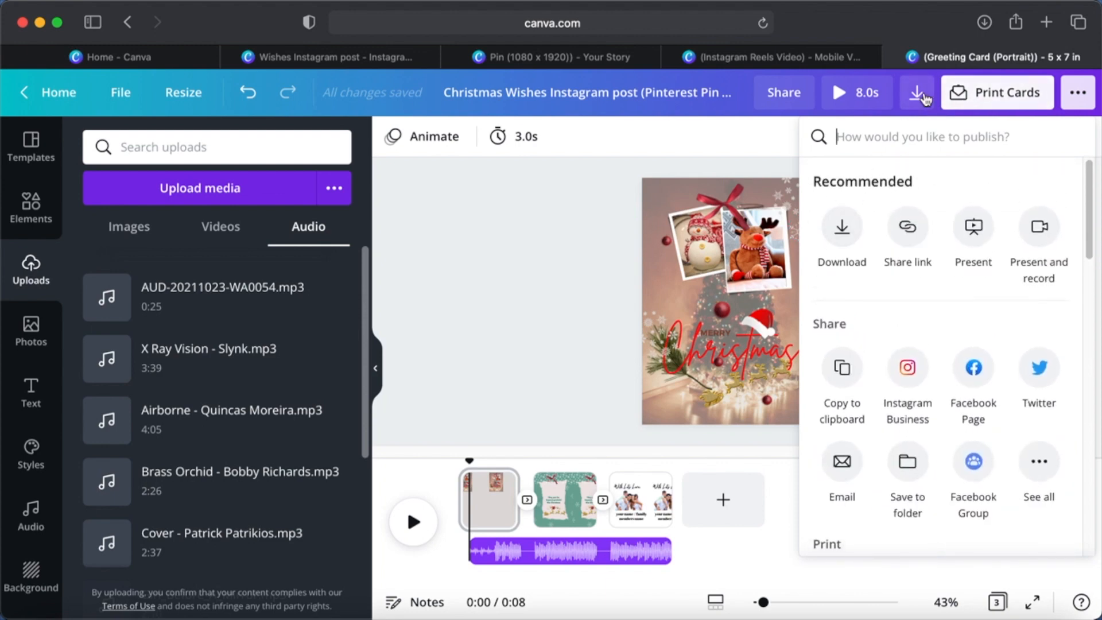
pyautogui.click(549, 212)
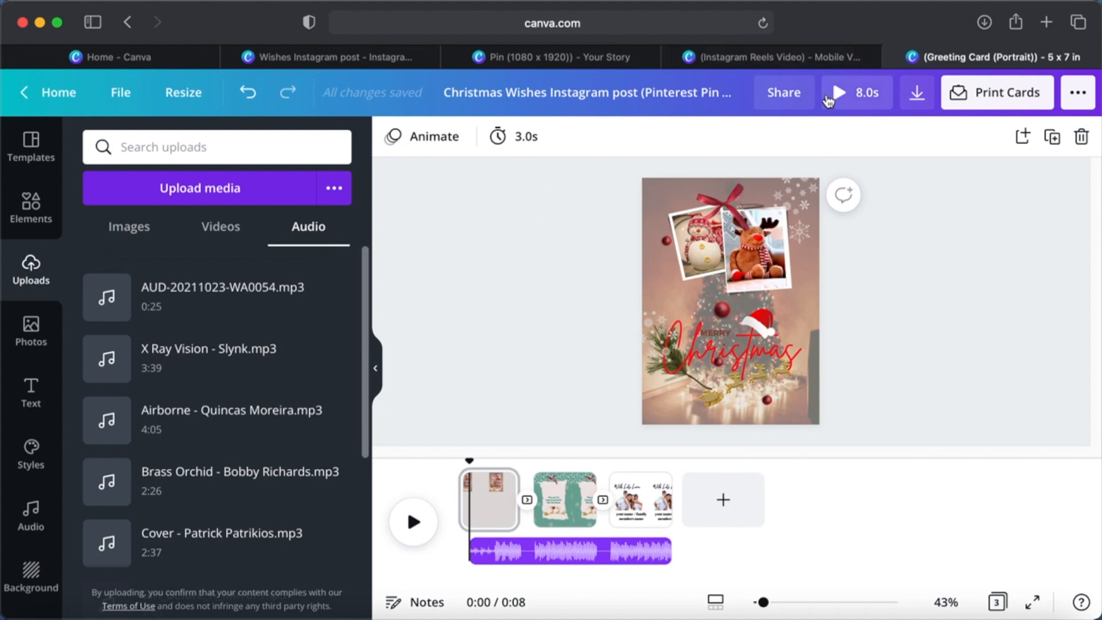
# - Play the full preview of the three-page greeting card with its music and close it
pyautogui.click(842, 98)
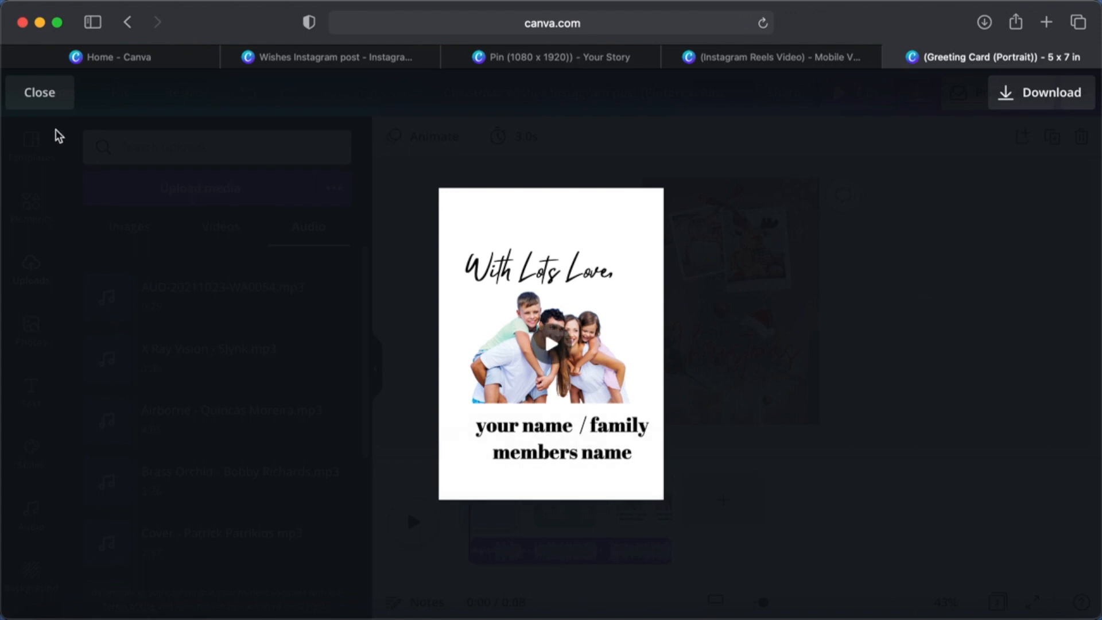
pyautogui.click(53, 105)
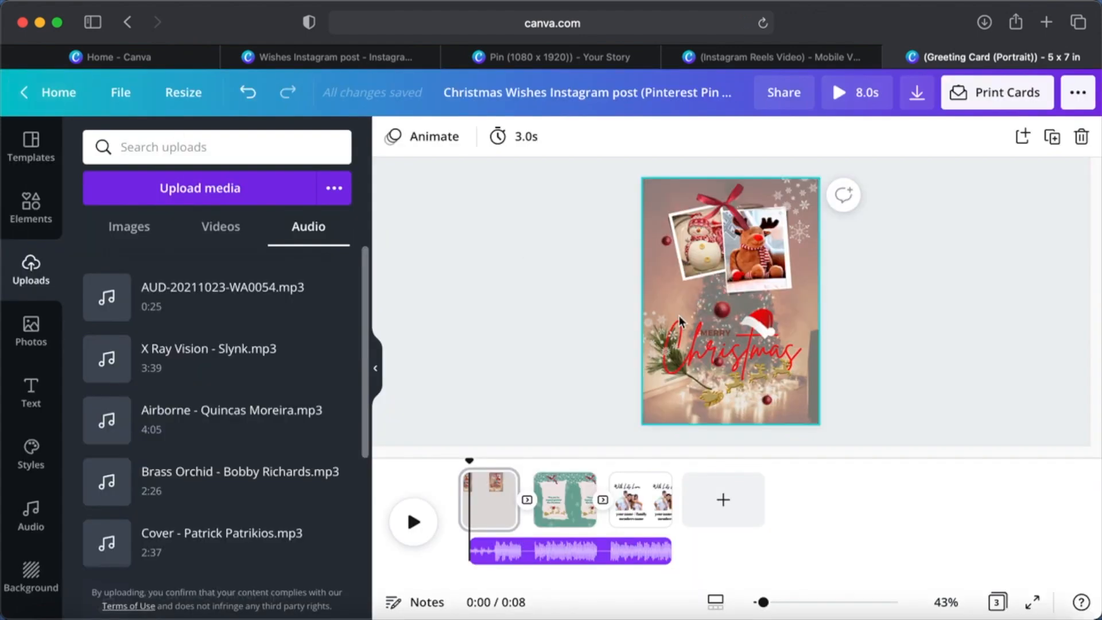